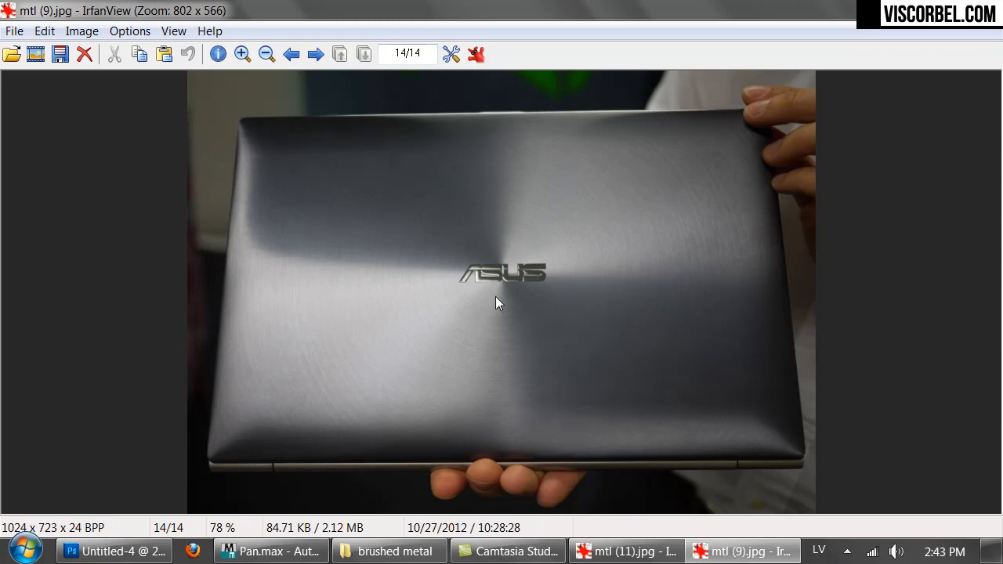
- Close the laptop lid photo and view the frying pan reference image mtl (11).jpg
key("Escape")
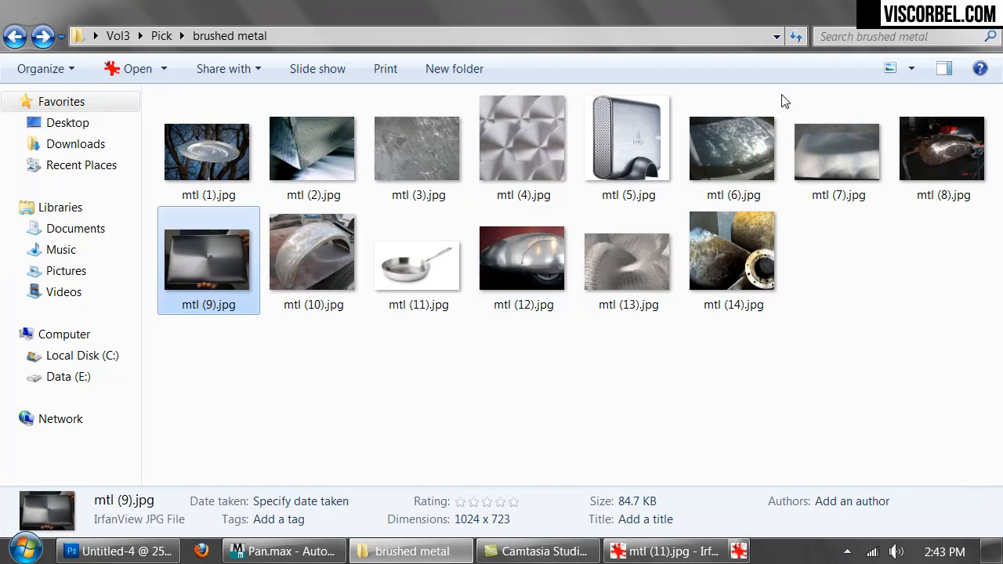
double_click(429, 278)
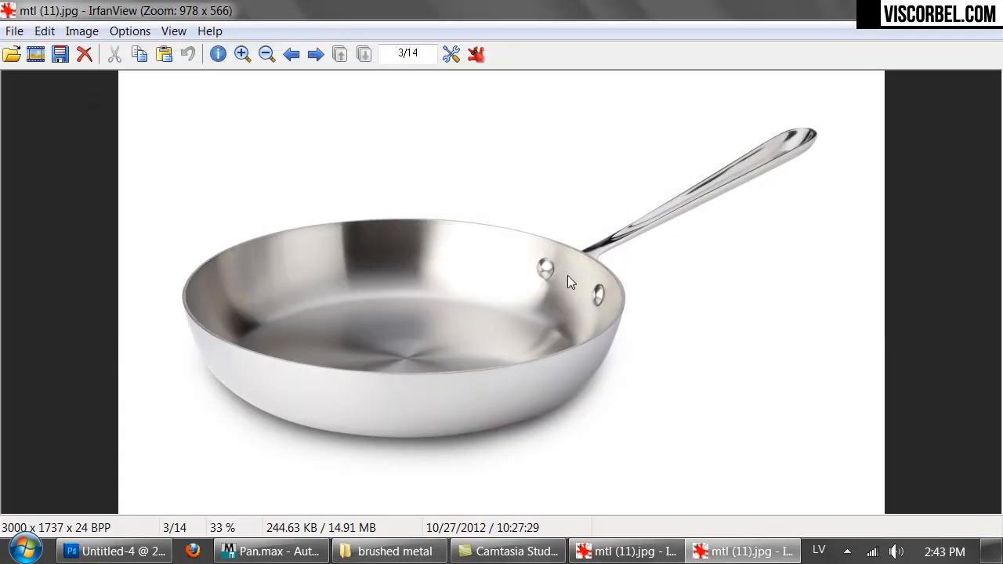
- Switch to 3ds Max, select the frying pan group and open the Material Editor beside it
left_click(270, 552)
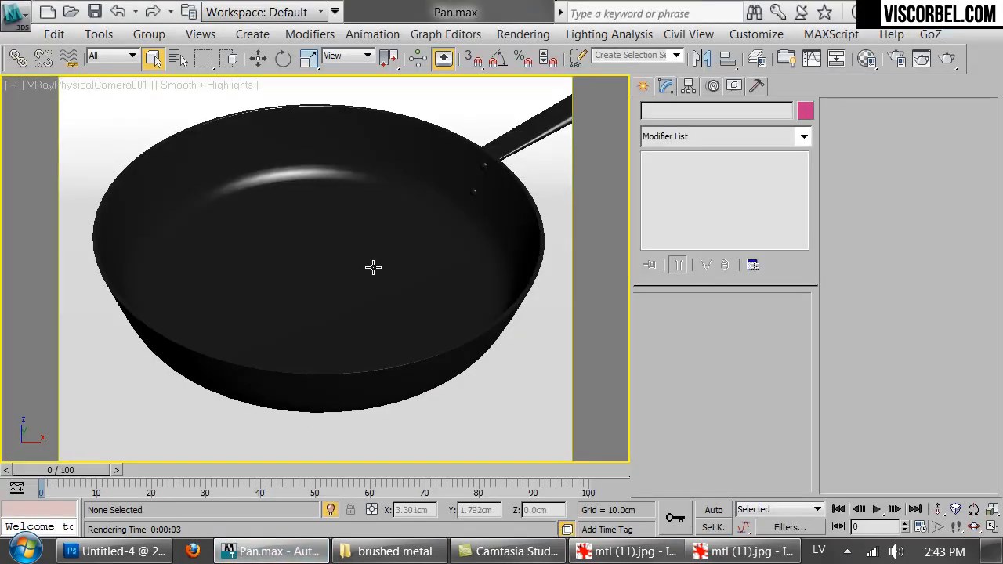
middle_click_drag(372, 266, 369, 281)
left_click(370, 278)
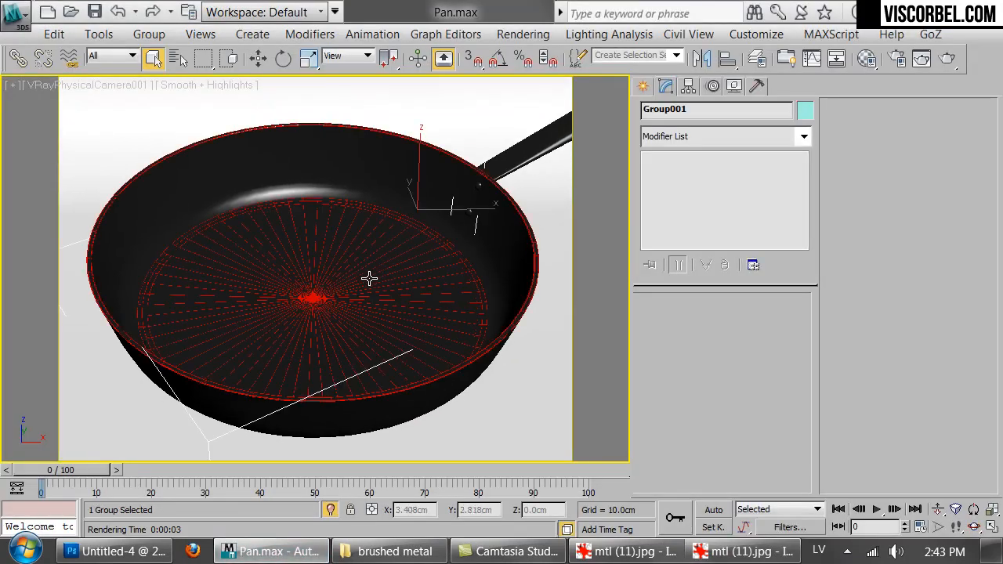
key("m")
left_click_drag(164, 31, 698, 52)
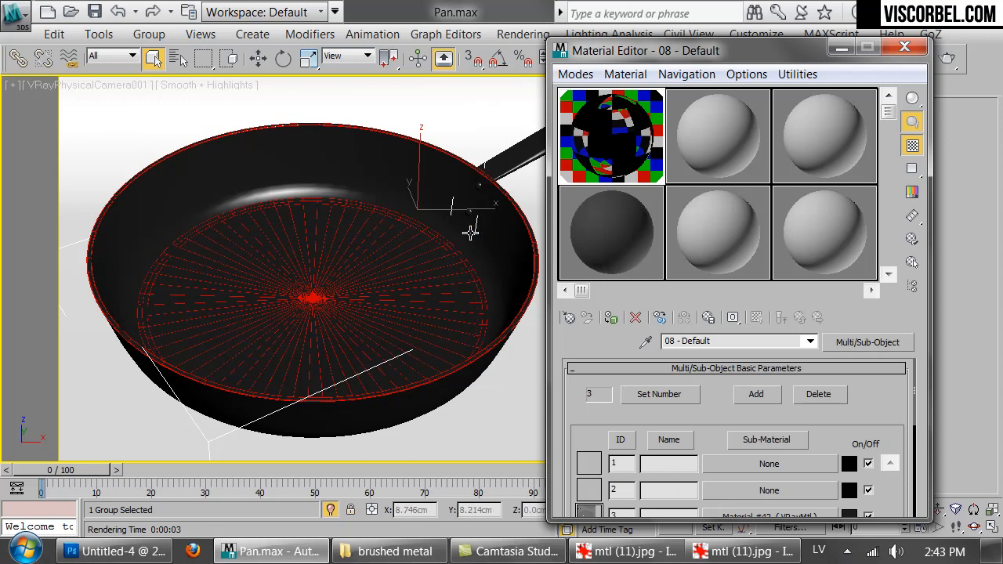
left_click_drag(622, 52, 566, 19)
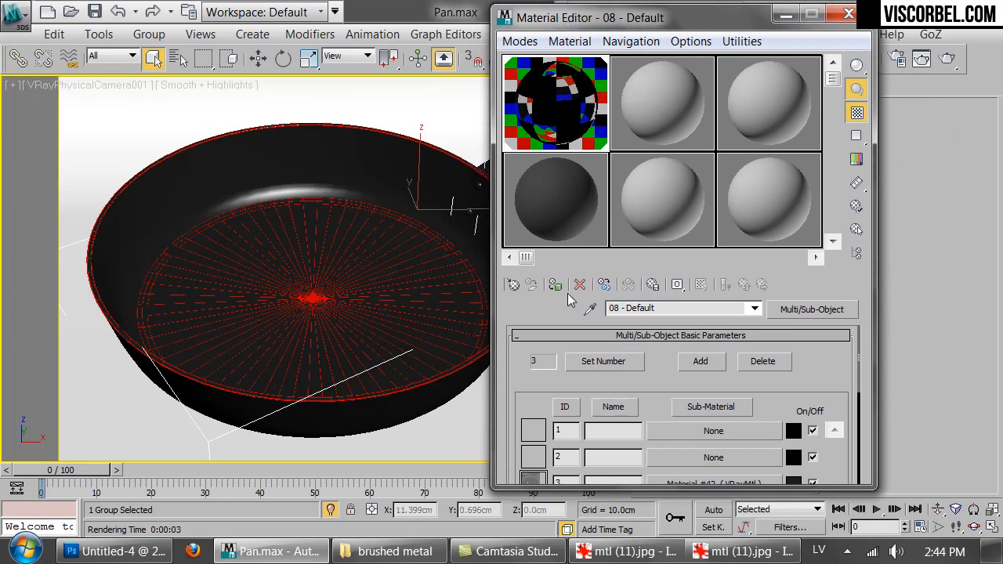
- Assign a new VRayMtl as sub-material 1 of the 08 - Default Multi/Sub-Object material
left_click(697, 433)
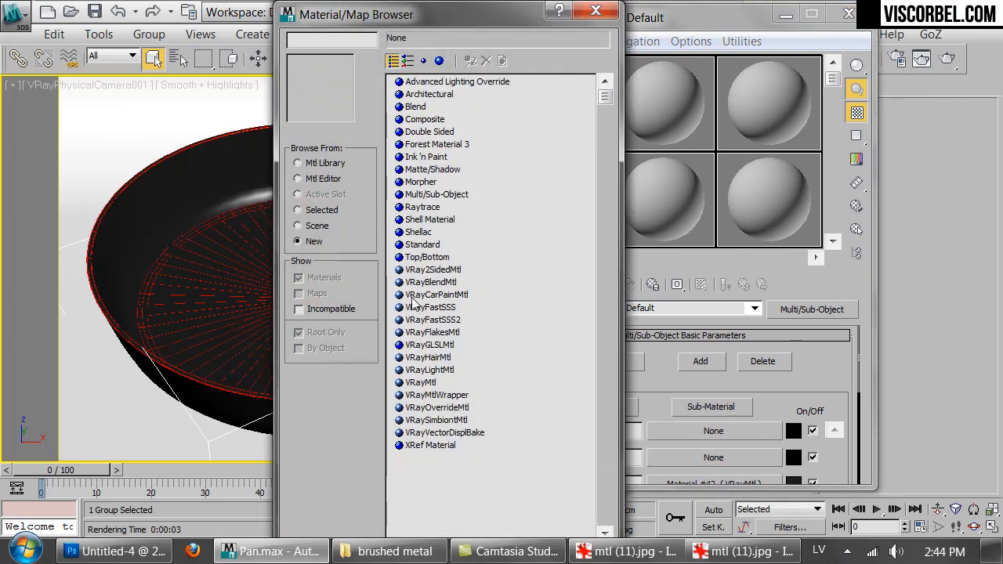
double_click(419, 383)
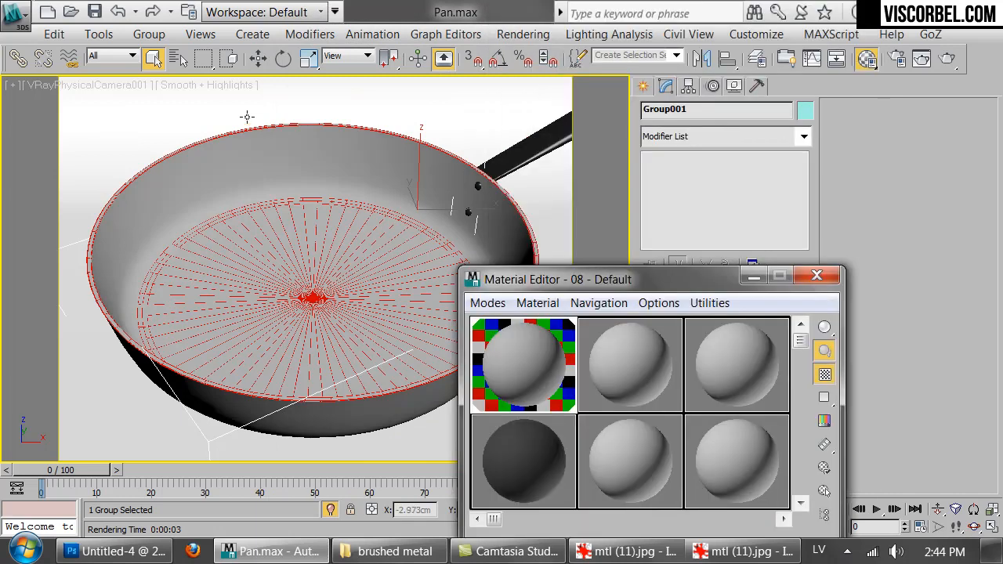
left_click_drag(605, 293, 633, 92)
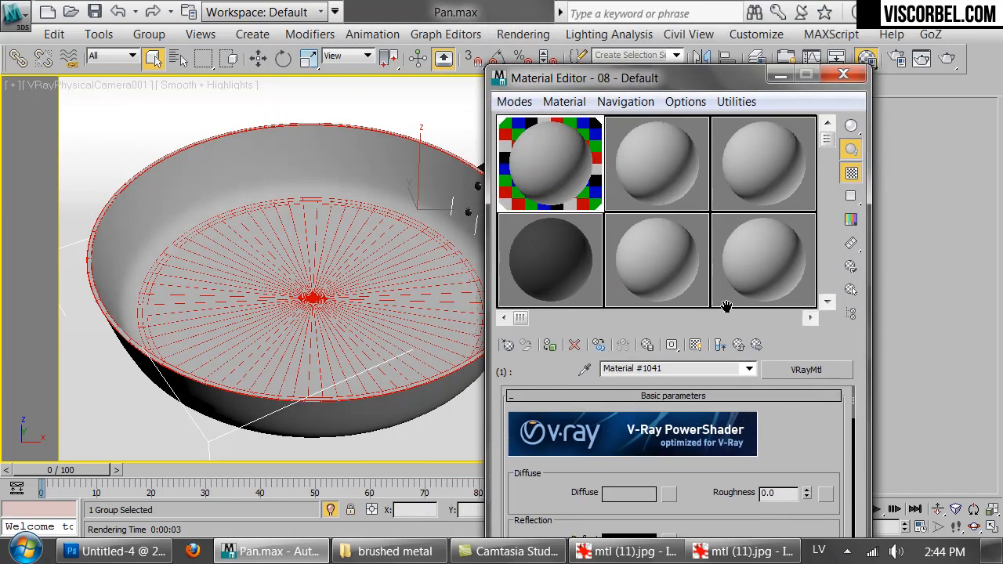
- Open the pan group and add an Edit Poly modifier to the pan object
left_click(149, 34)
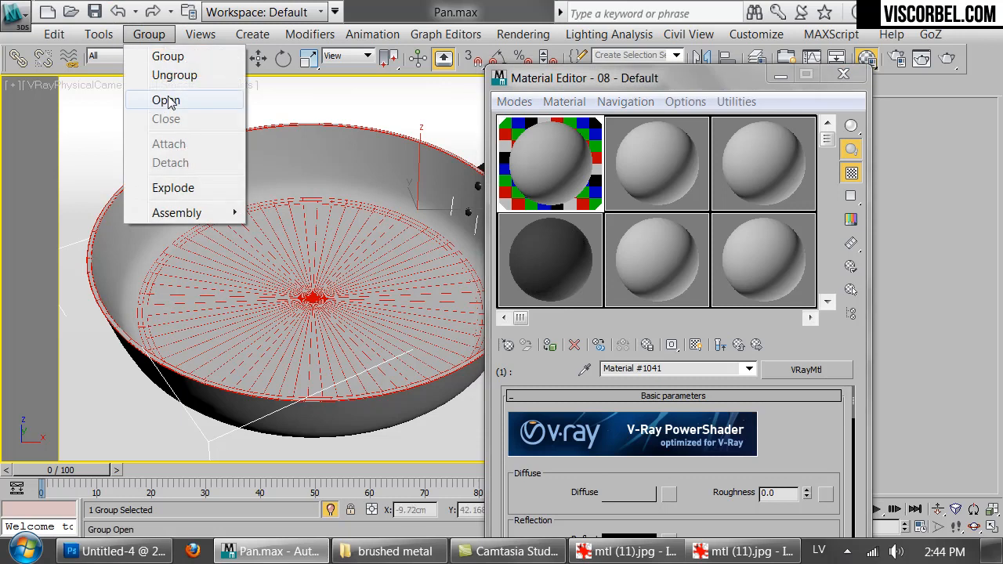
left_click(162, 98)
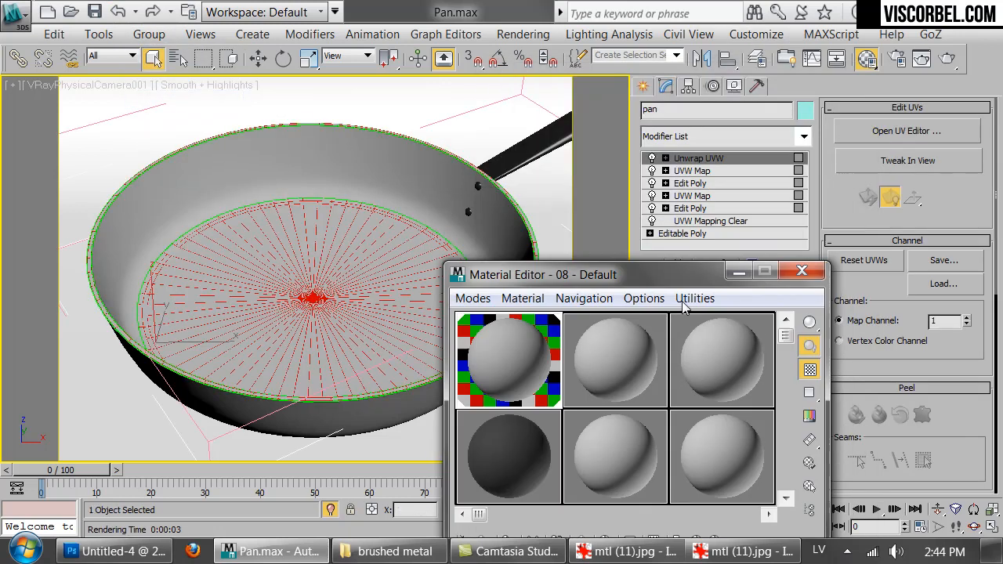
left_click(671, 141)
scroll(690, 235, "down", 6)
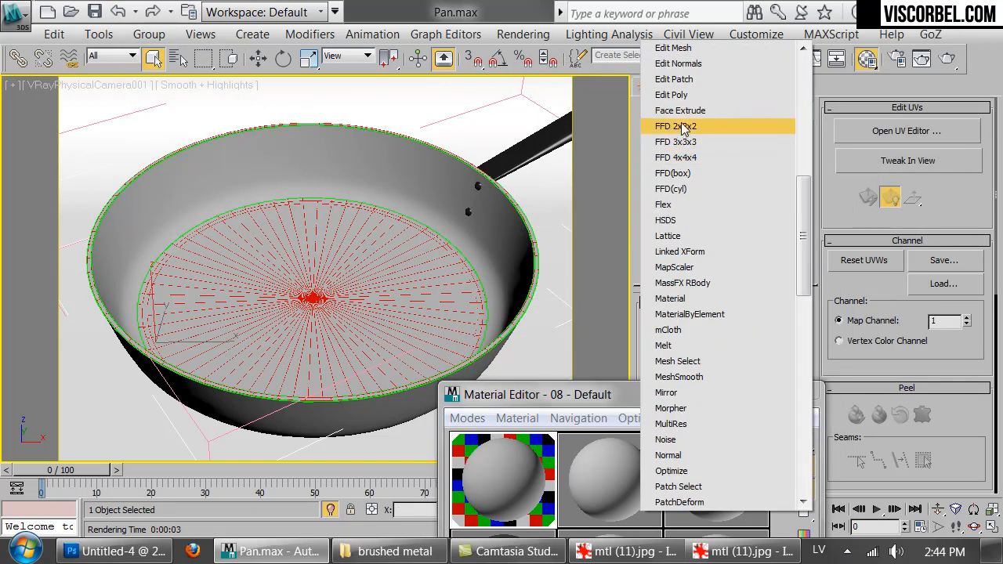
left_click(685, 95)
- Check the material IDs of the pan's base and side polygons, leave polygon editing and close the group
key("4")
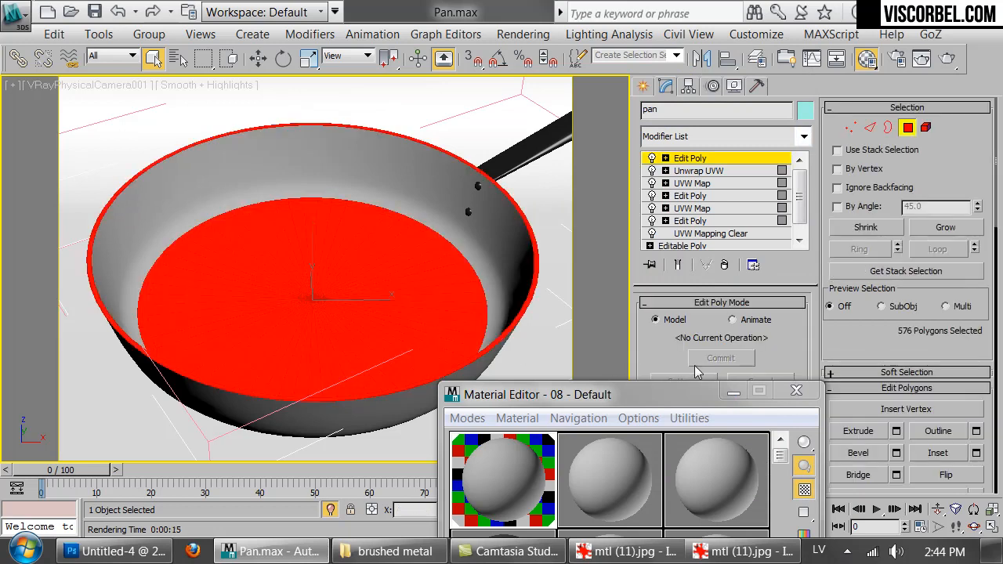
scroll(896, 346, "down", 10)
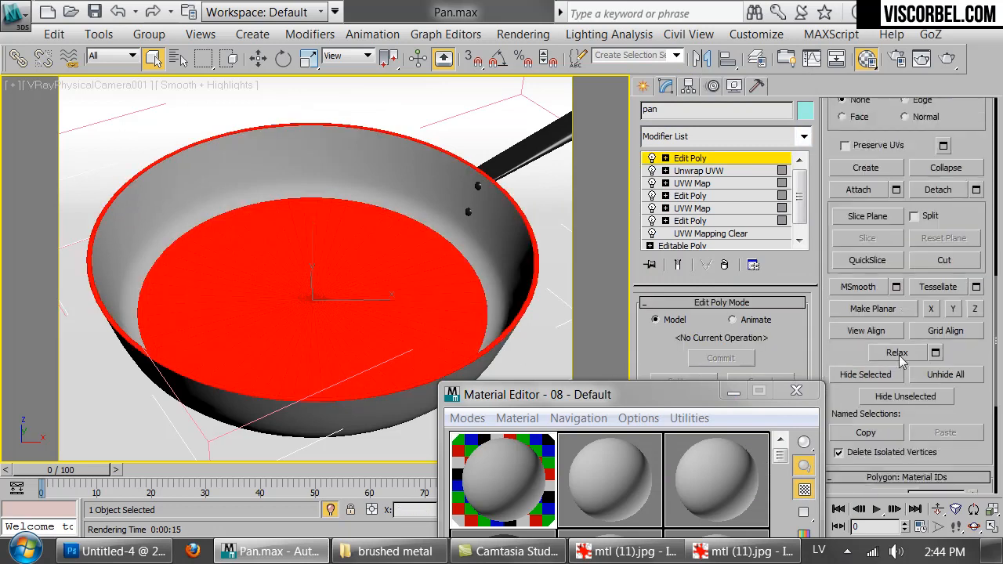
key("ctrl+i")
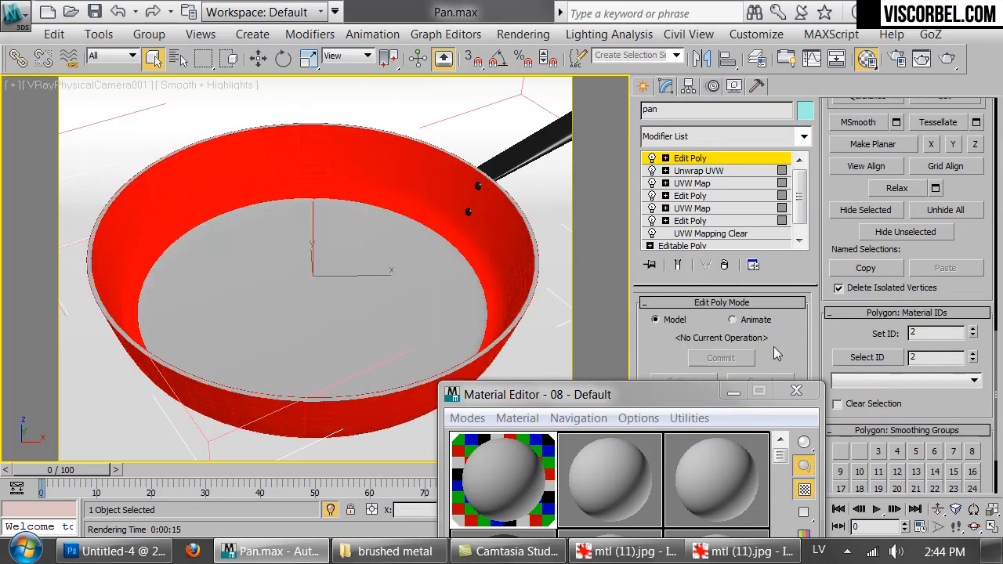
left_click_drag(667, 395, 629, 216)
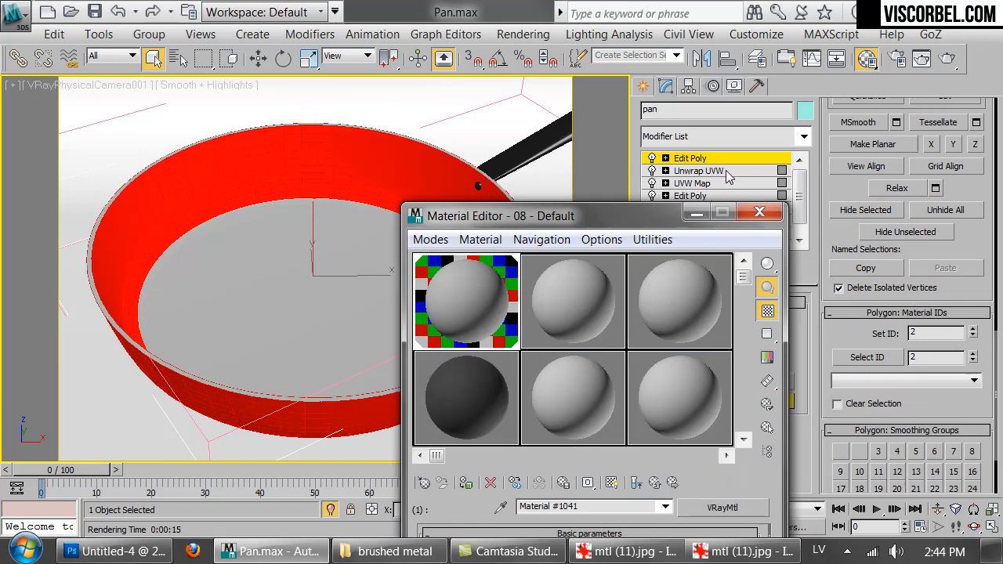
left_click(727, 160)
left_click(149, 34)
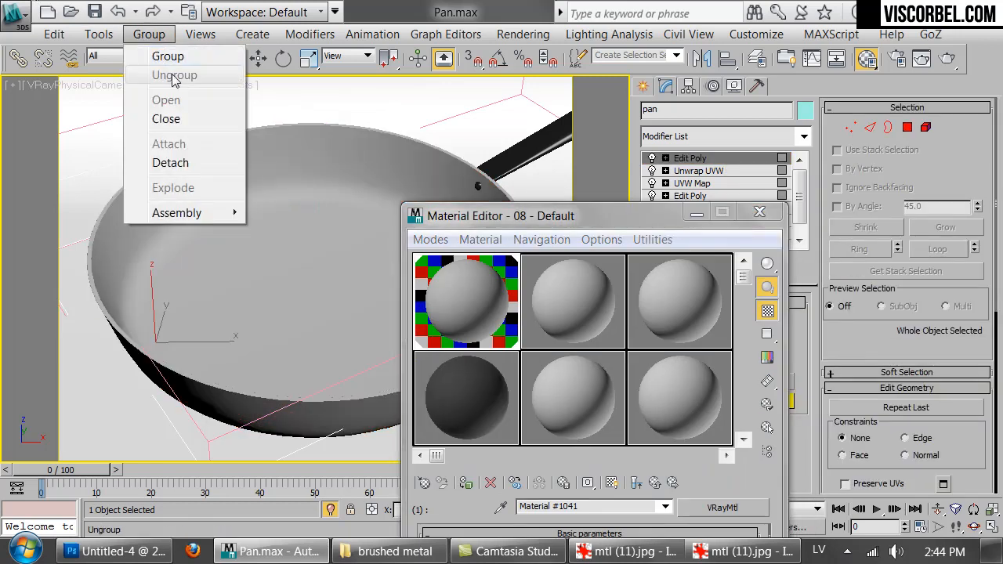
left_click(178, 119)
- Darken the diffuse colour of the new VRayMtl to a deeper neutral grey
left_click_drag(650, 217, 651, 64)
left_click(559, 479)
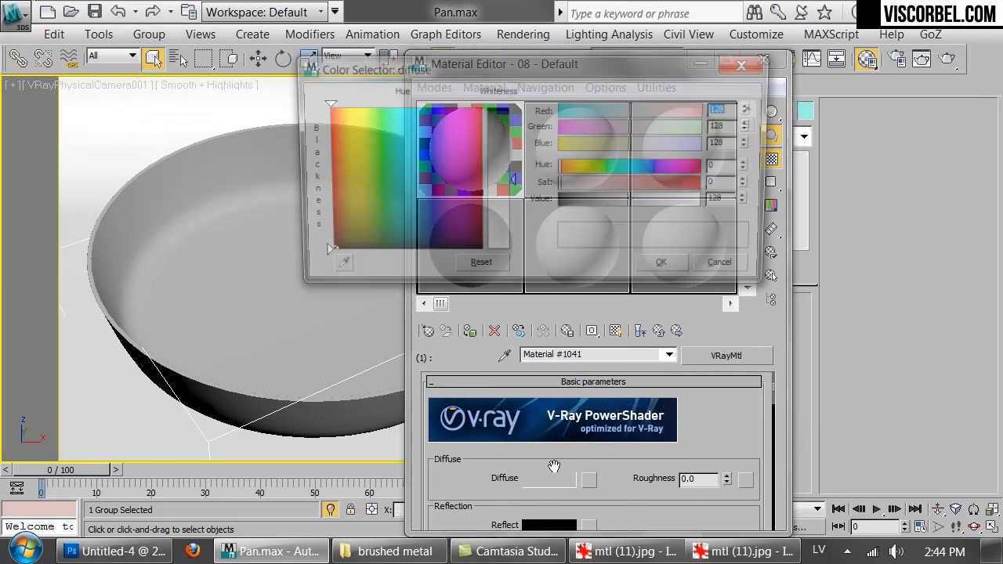
left_click_drag(635, 202, 586, 201)
left_click(674, 270)
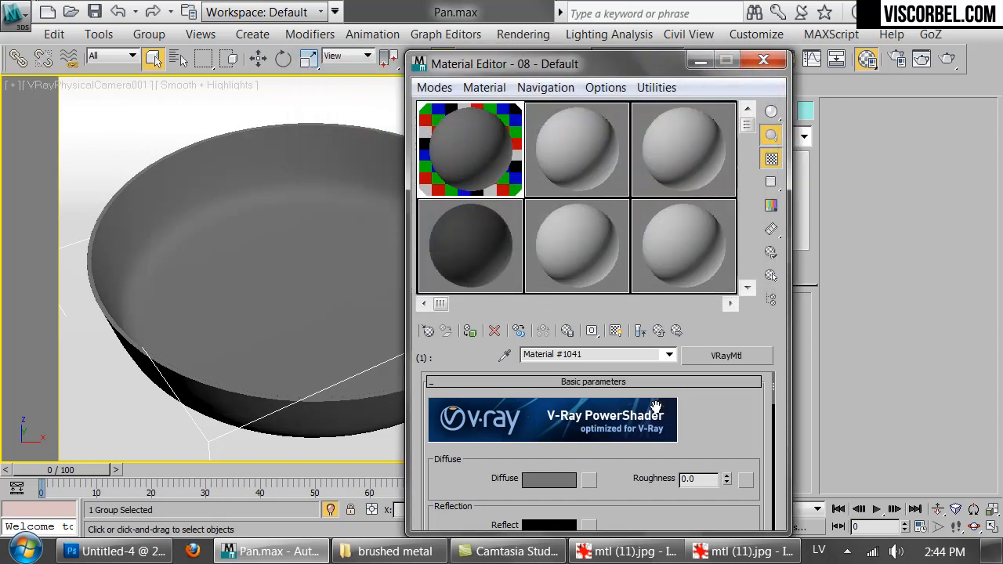
- Set the reflection colour to white and enable Fresnel reflections with an unlocked Fresnel IOR of 80
left_click_drag(641, 490, 637, 409)
left_click(528, 445)
left_click_drag(667, 202, 700, 203)
left_click(666, 269)
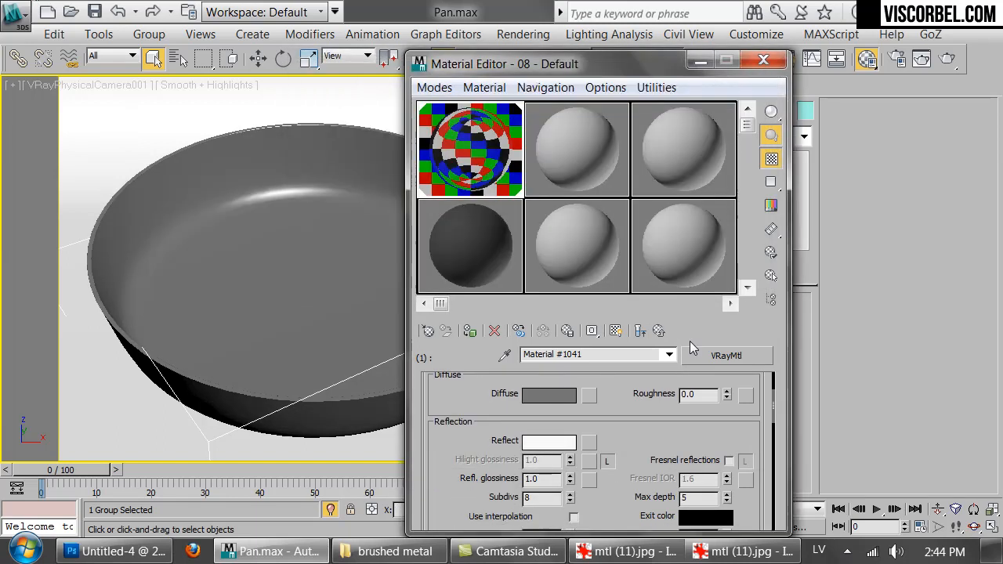
left_click(730, 462)
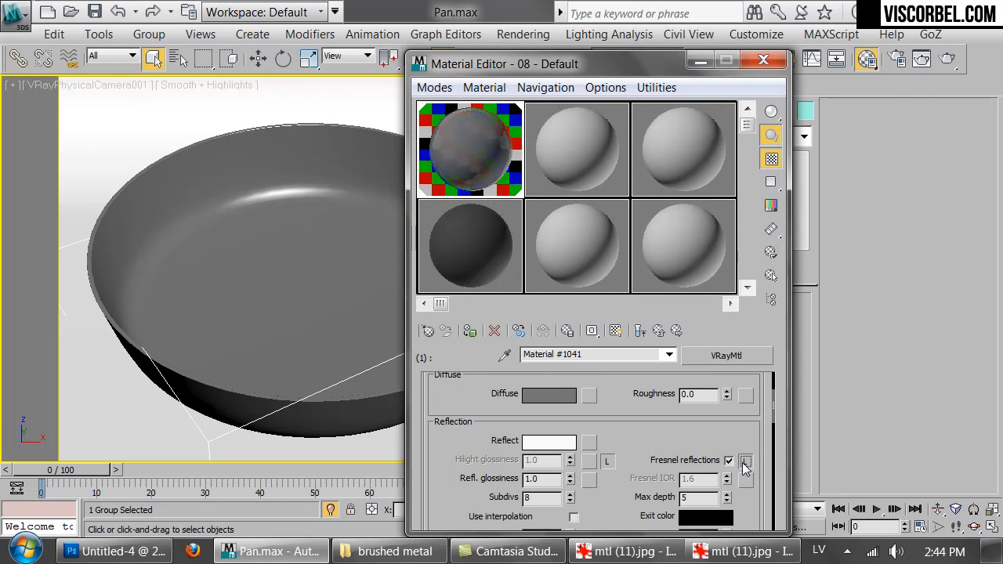
type("80")
key("Return")
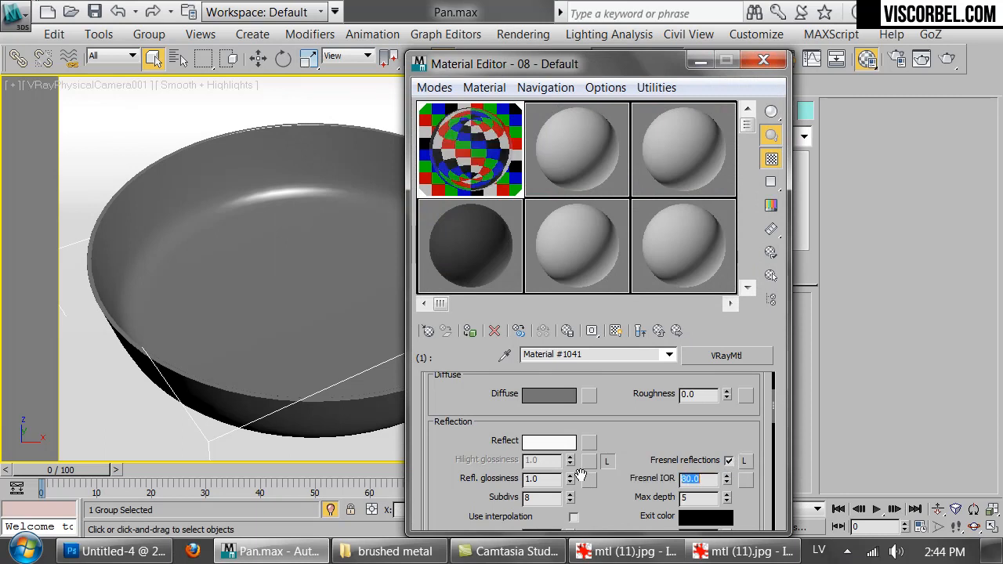
- Change the material's BRDF type to Ward and set the reflection glossiness to 0.9
scroll(631, 519, "down", 5)
scroll(558, 433, "up", 1)
scroll(533, 446, "down", 6)
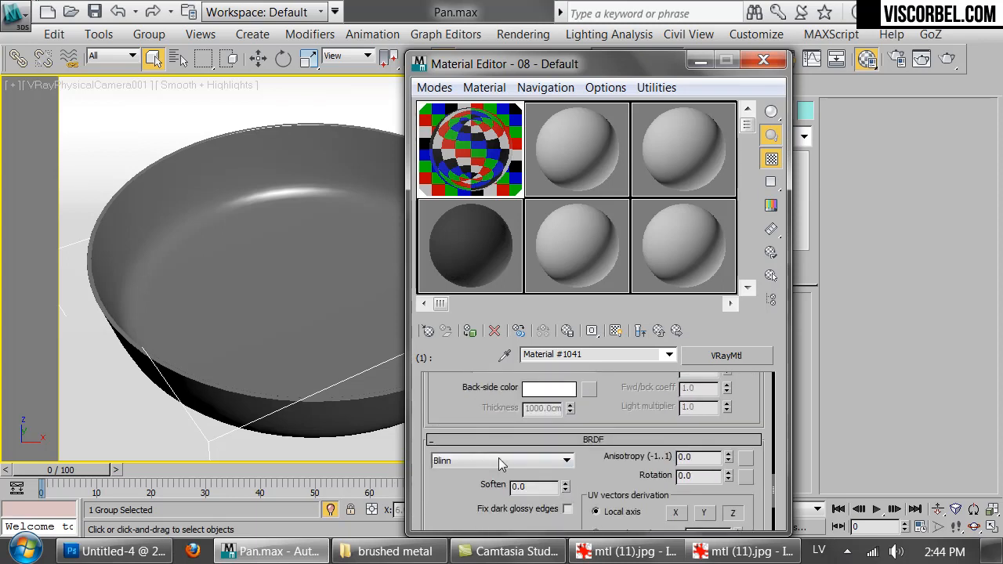
left_click(502, 461)
left_click(459, 487)
scroll(554, 452, "up", 7)
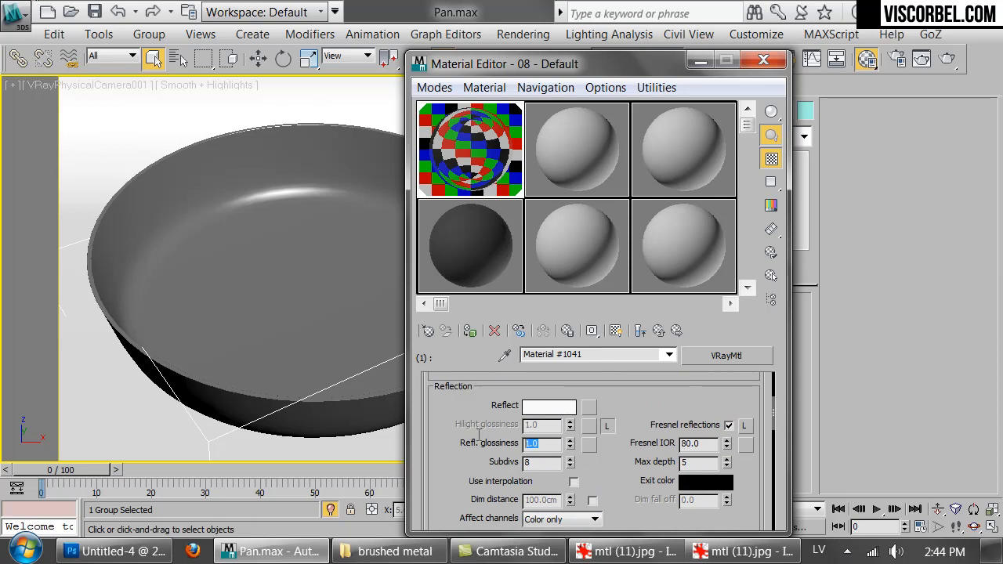
key("Return")
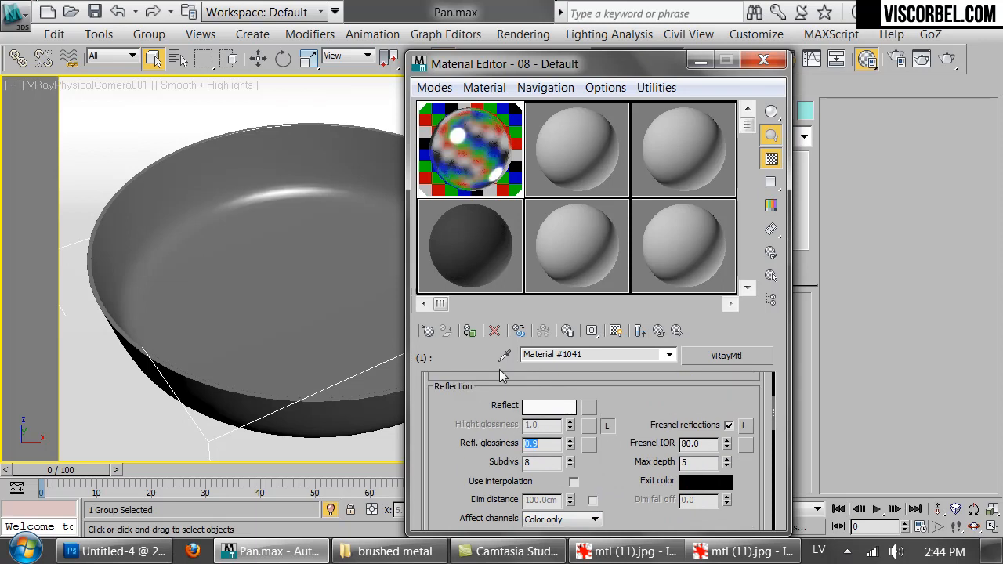
- Run a test render of the pan with V-Ray and close the frame buffer
left_click(957, 59)
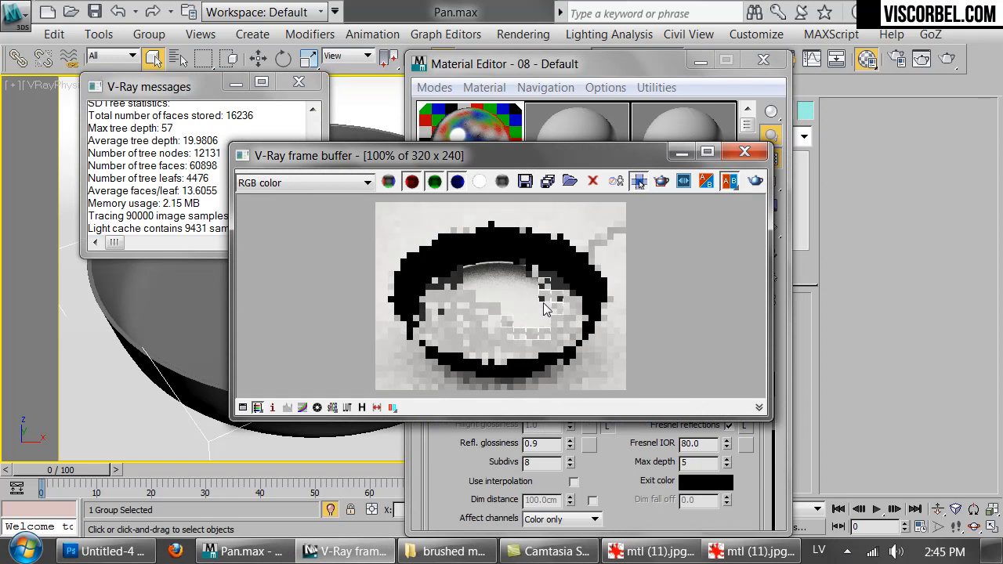
left_click(769, 149)
left_click(651, 219)
- Set the BRDF anisotropy to 0.99 and assign a Gradient Ramp map to the anisotropy rotation
scroll(705, 408, "down", 10)
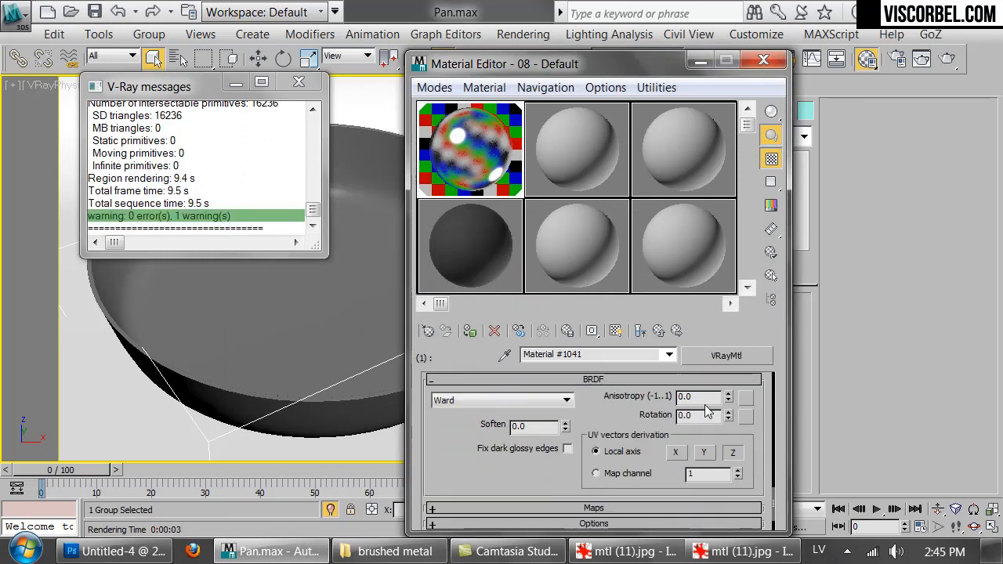
type(".99")
key("Return")
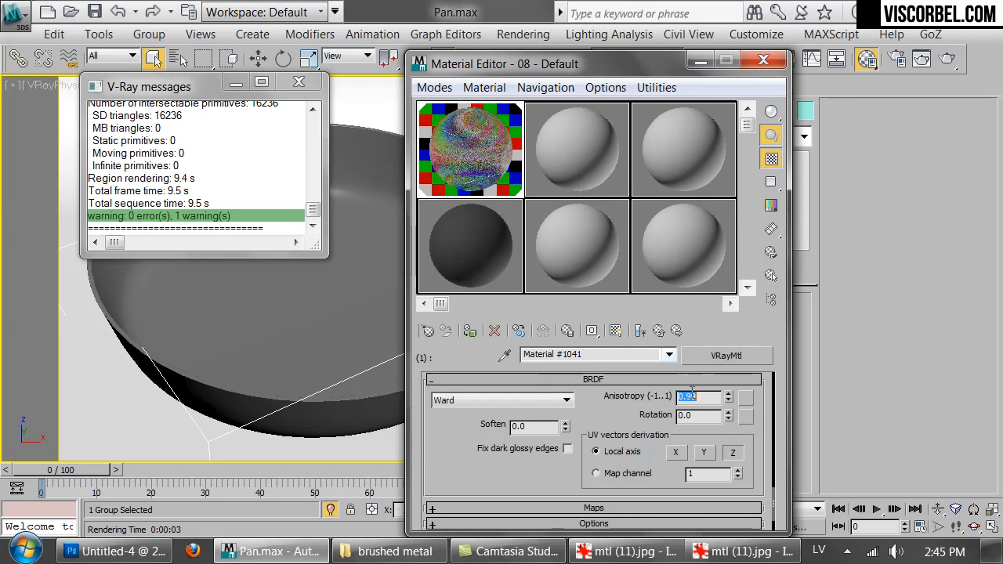
left_click(745, 421)
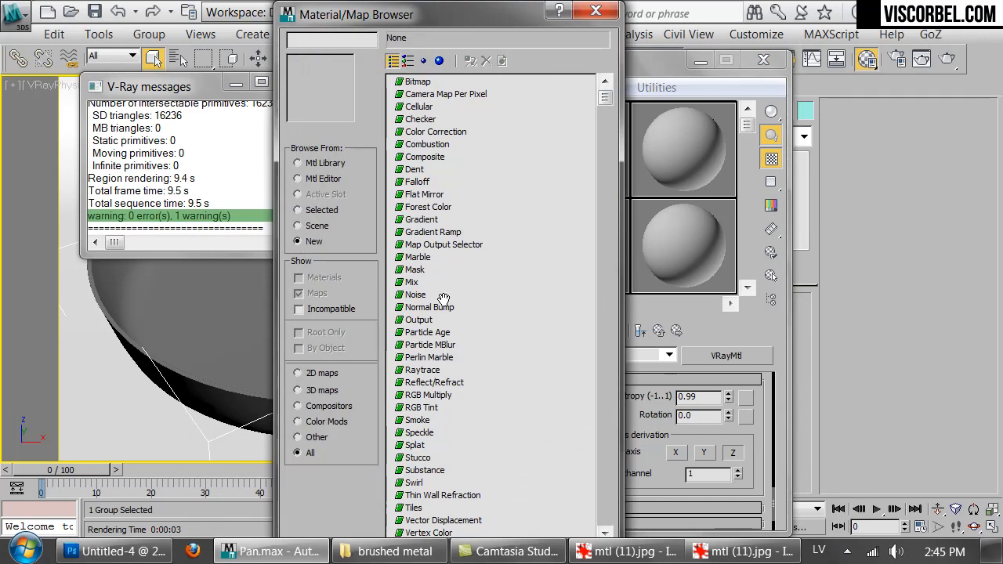
double_click(423, 233)
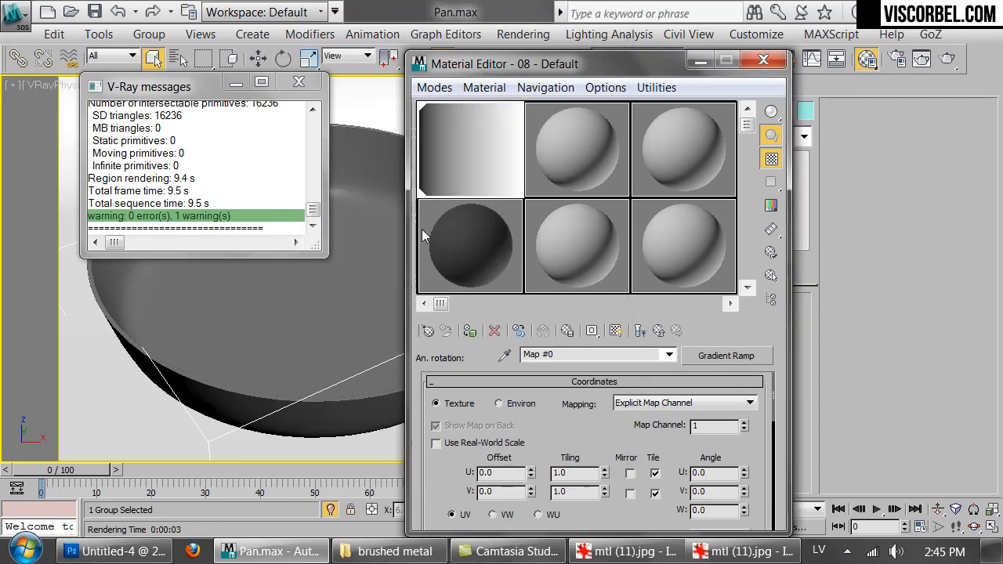
- Colour the gradient ramp's middle flag at position 50 white and its end flag at position 100 black
scroll(605, 457, "down", 5)
double_click(595, 456)
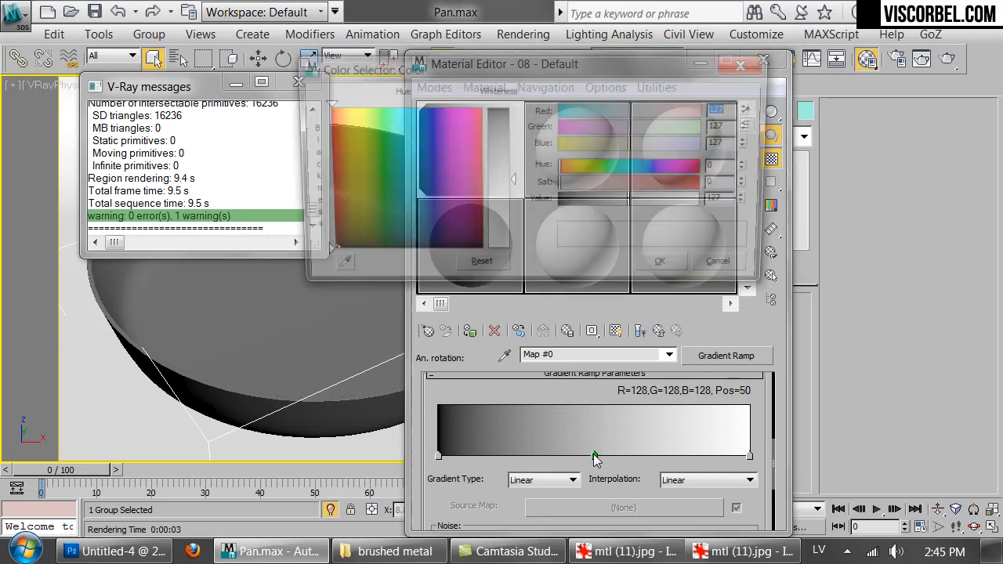
left_click_drag(634, 203, 797, 217)
left_click(669, 269)
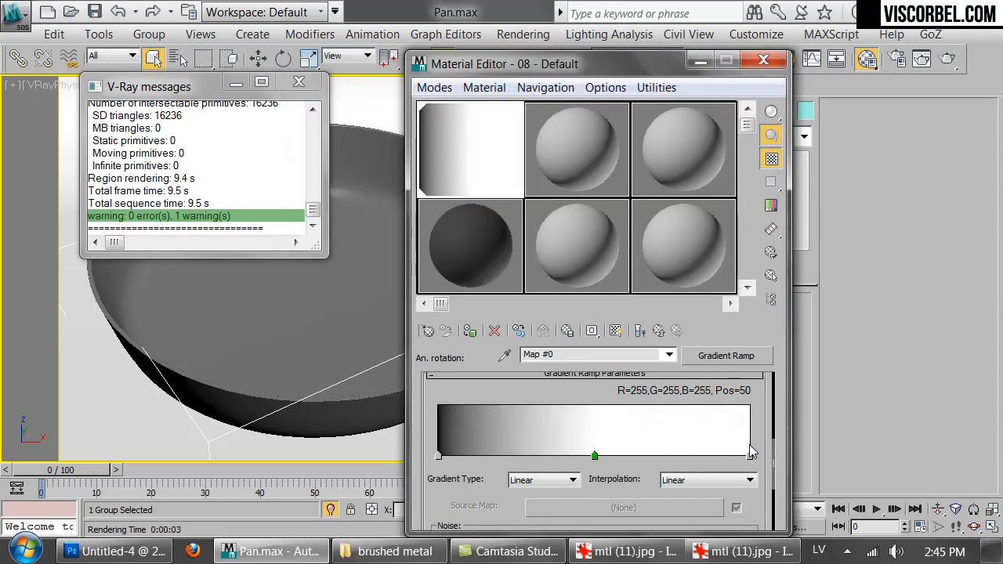
double_click(749, 456)
left_click_drag(606, 208, 460, 202)
left_click(669, 268)
- Set the gradient type to Spiral and return to the parent VRayMtl
left_click(532, 481)
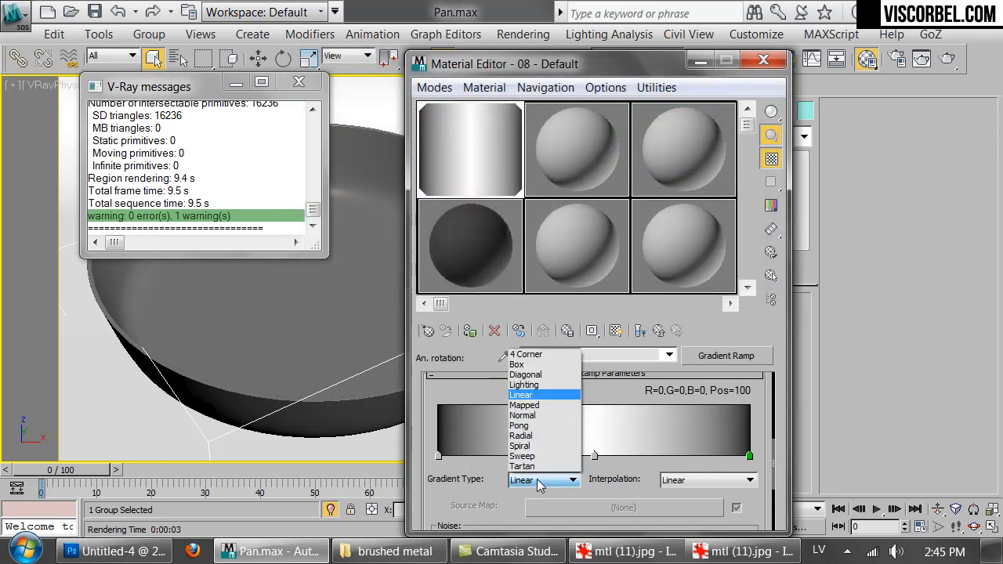
left_click(521, 442)
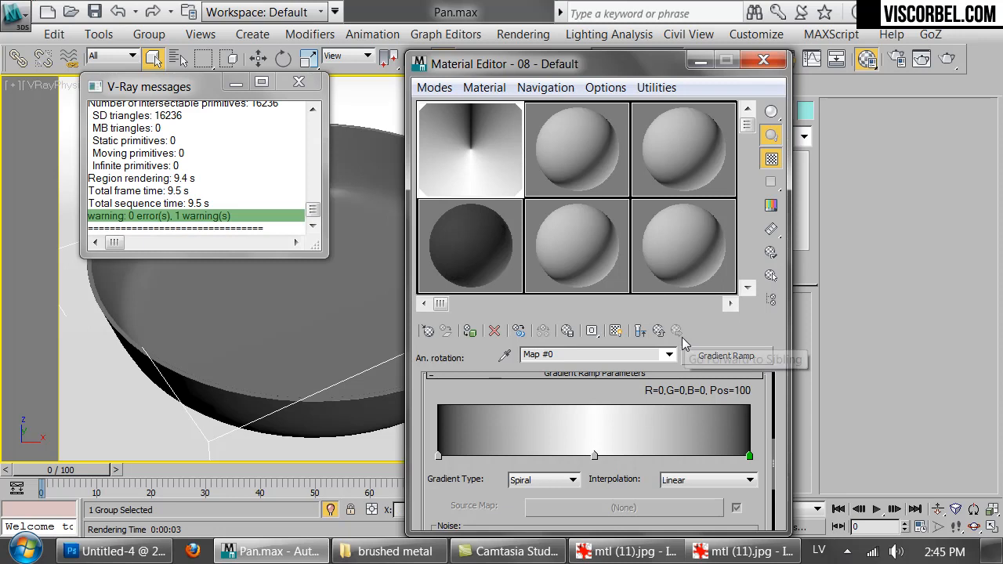
left_click(658, 330)
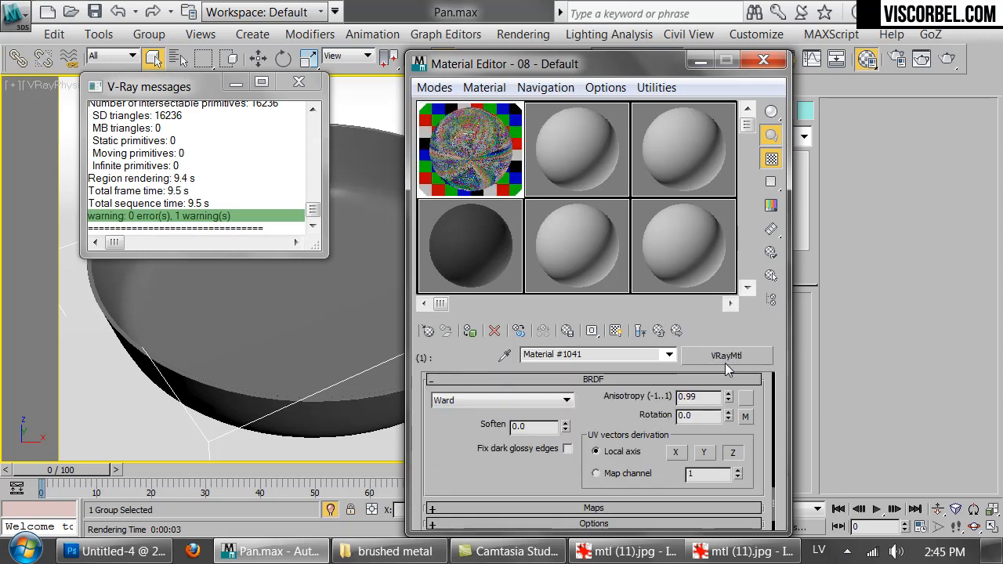
- Test-render the pan and set the VRayMtl reflection glossiness to 0.8
left_click(948, 58)
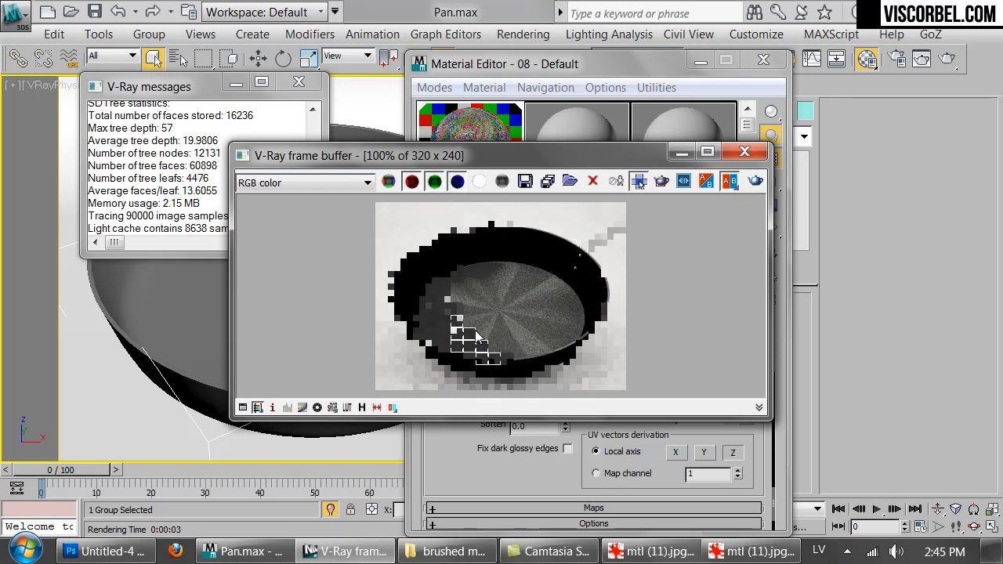
left_click(466, 468)
left_click(339, 276)
left_click(472, 492)
scroll(521, 496, "up", 10)
scroll(528, 491, "up", 4)
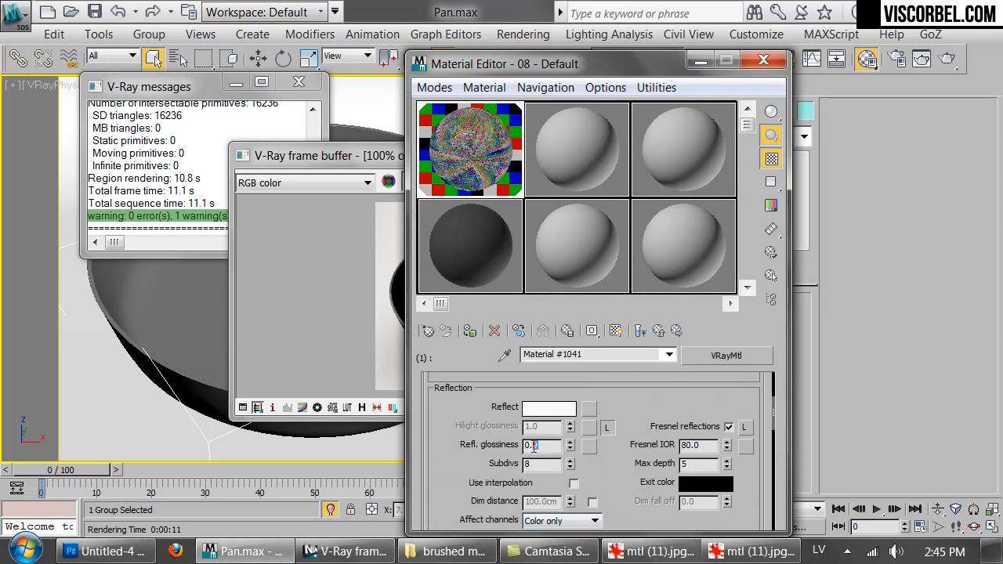
- Render the pan with the new glossiness and stop the render partway
left_click(306, 294)
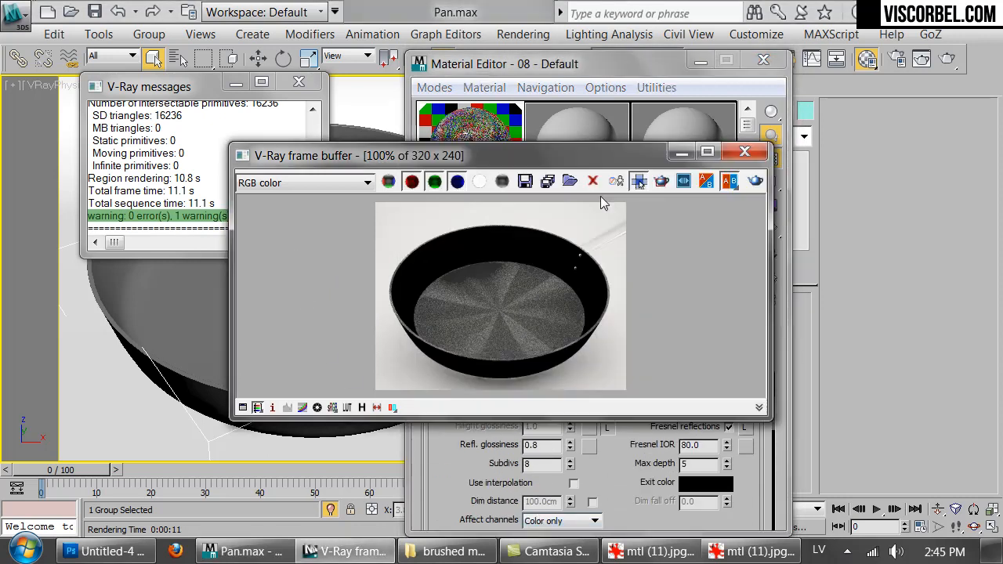
left_click(756, 181)
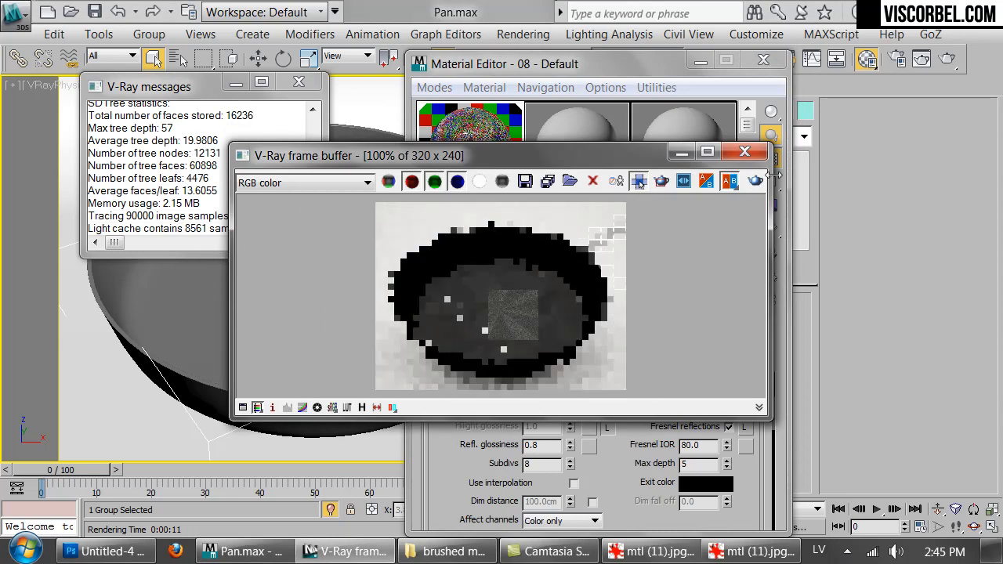
left_click(745, 151)
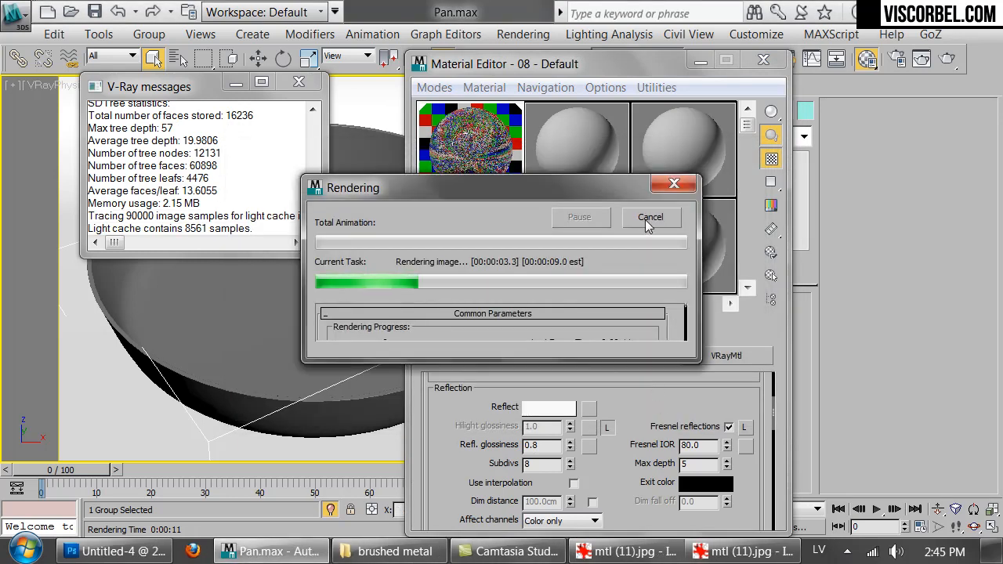
left_click(650, 217)
- Set the BRDF anisotropy to 0.9 and render the pan again, keeping only the V-Ray frame buffer open
scroll(619, 456, "down", 12)
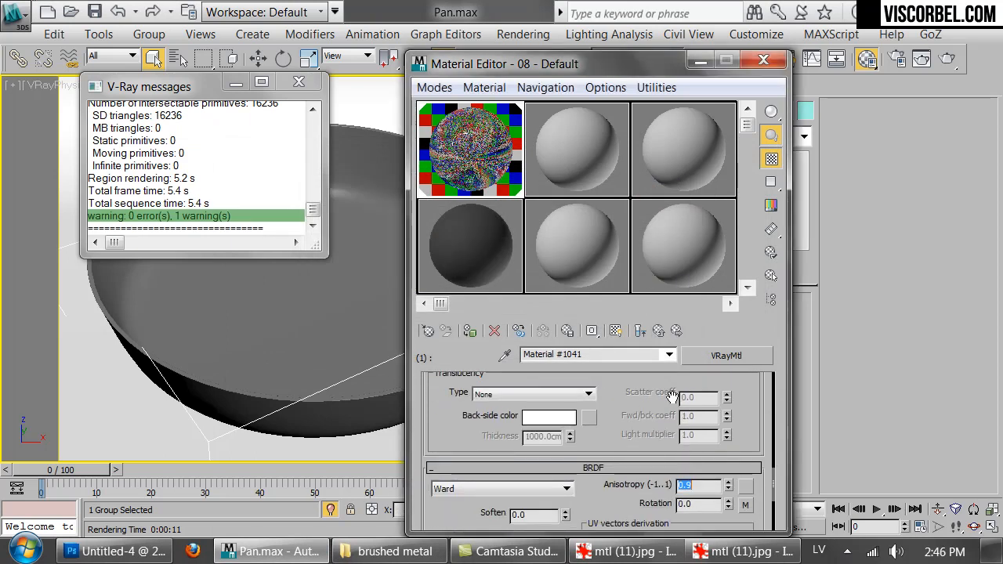
key("Return")
left_click(922, 59)
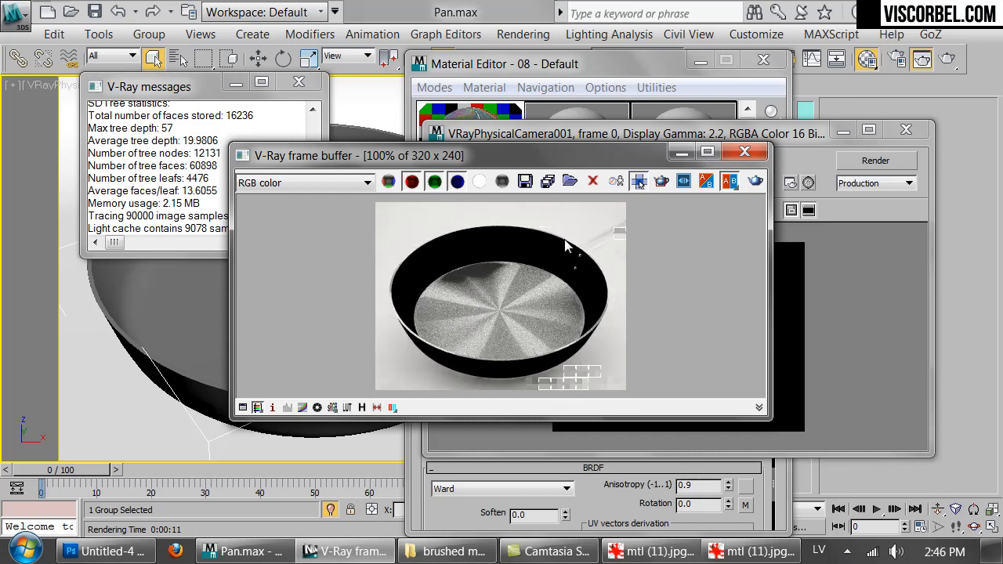
left_click(907, 129)
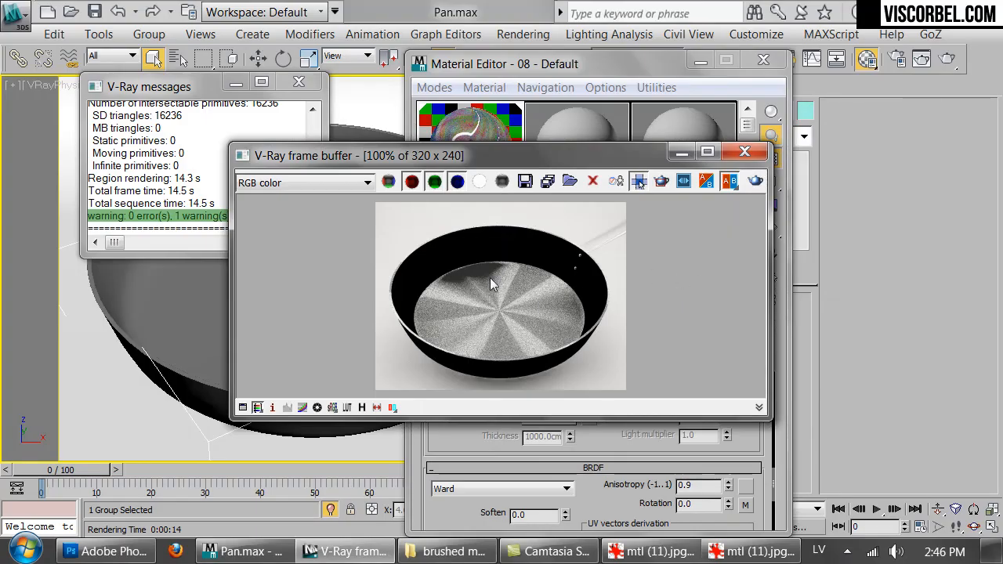
- Switch to Photoshop and create a new 1024 x 1024 pixel RGB document with transparent background
left_click(110, 551)
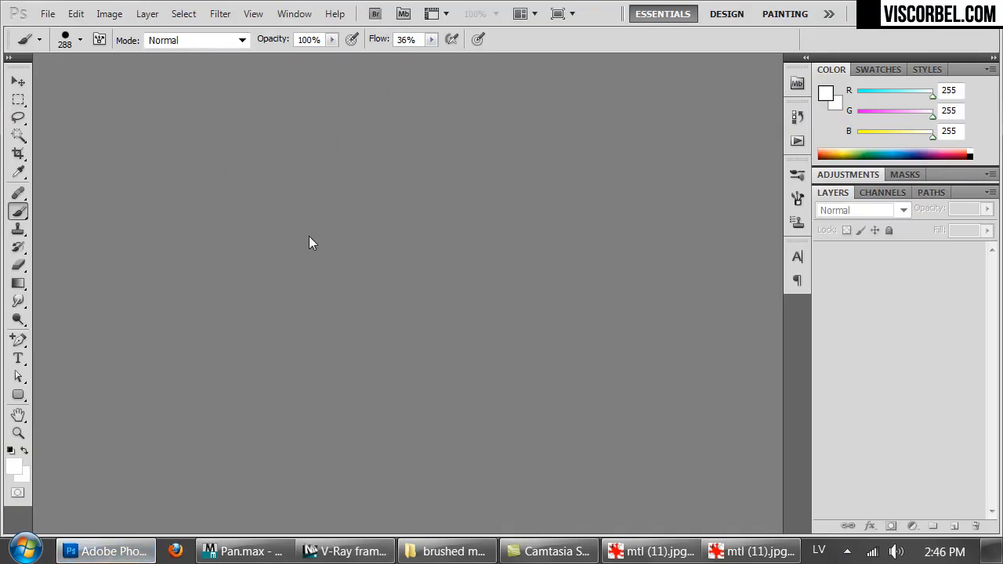
key("ctrl+n")
left_click_drag(674, 268, 520, 267)
type("1024")
double_click(648, 288)
type("10")
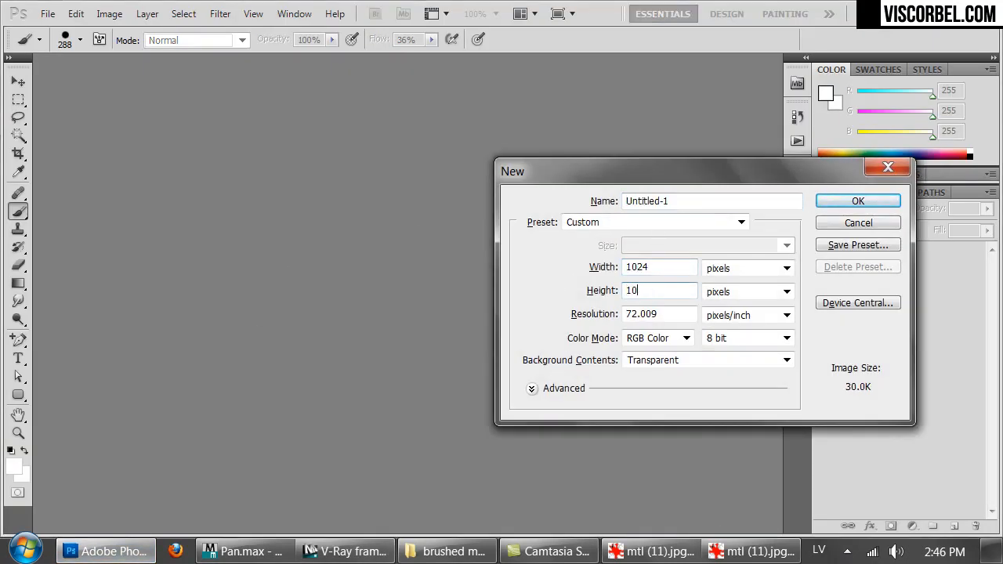
left_click(850, 207)
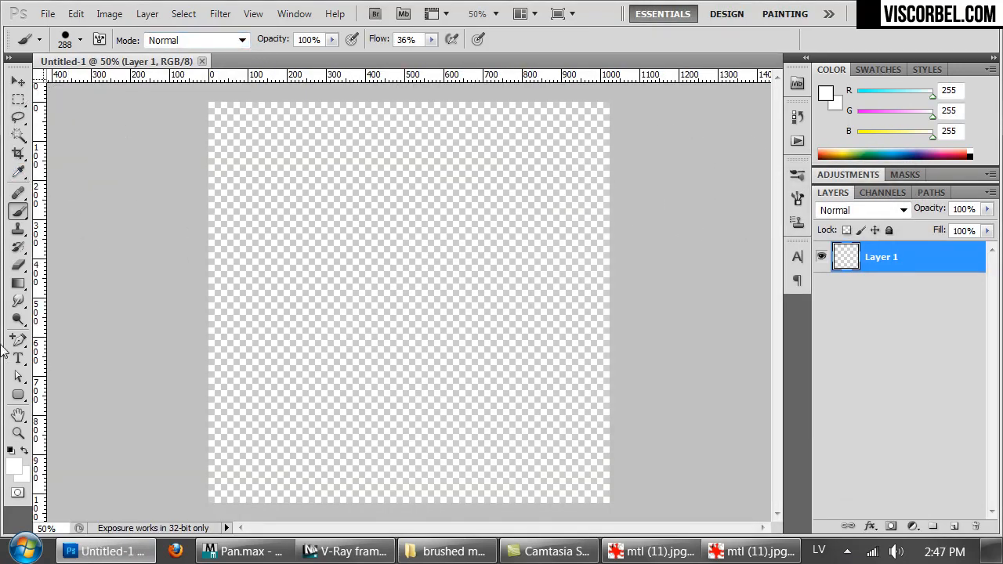
- Fill the empty layer with white using the Paint Bucket tool
left_click(18, 283)
left_click(66, 298)
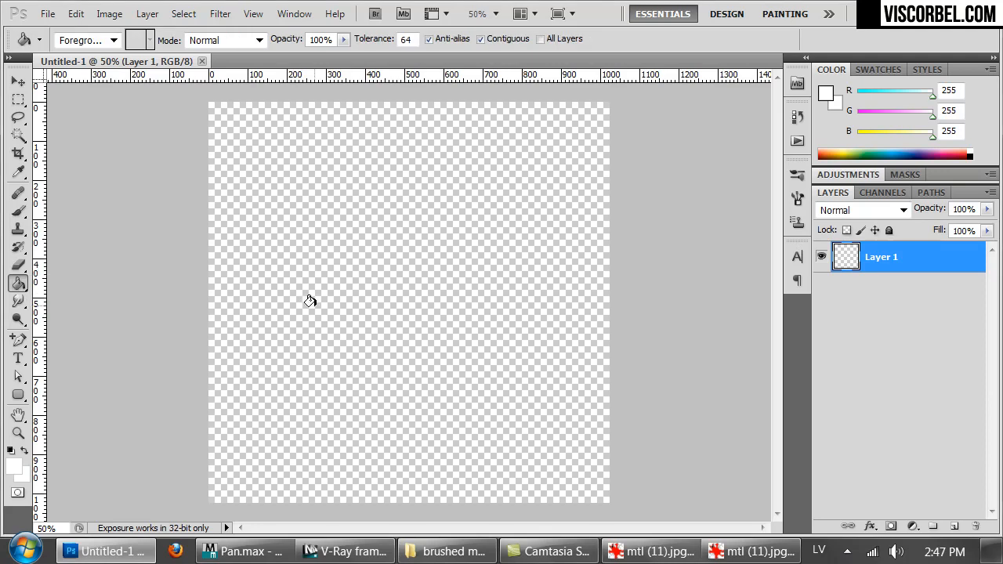
left_click(314, 310)
- Apply Add Noise to the white layer at 400% with Gaussian distribution and Monochromatic enabled
left_click(220, 13)
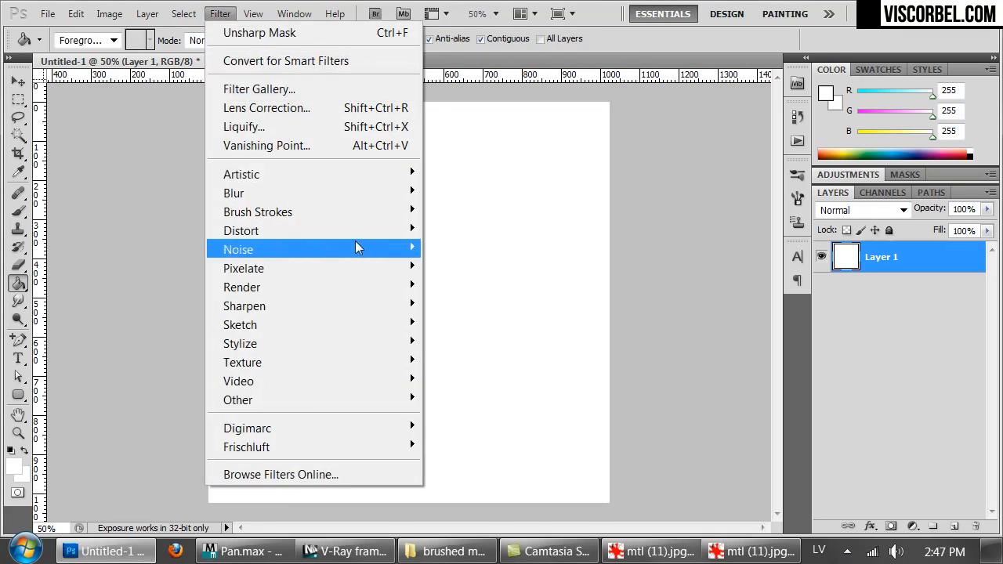
mouse_move(357, 248)
left_click(142, 246)
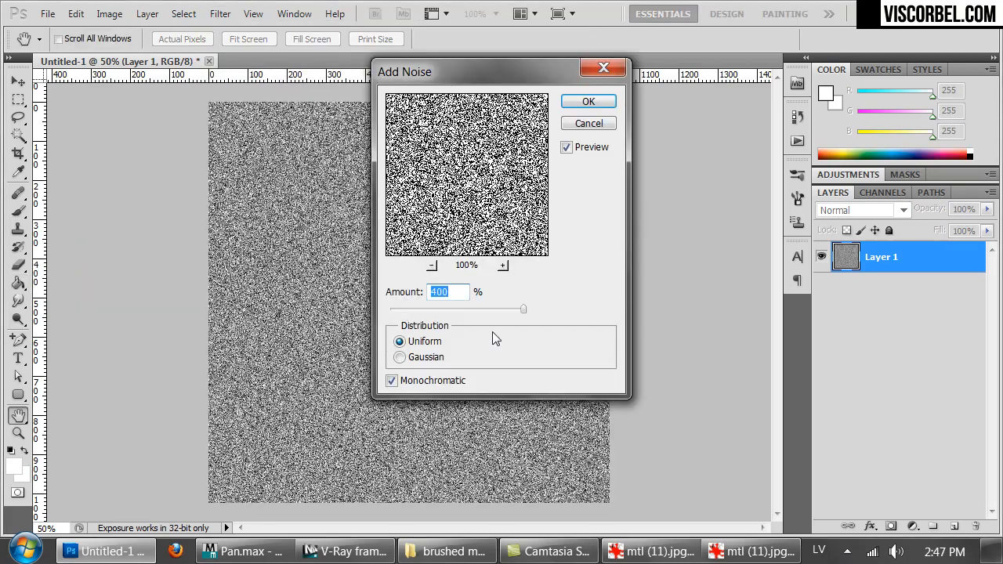
left_click_drag(497, 307, 549, 315)
left_click(429, 359)
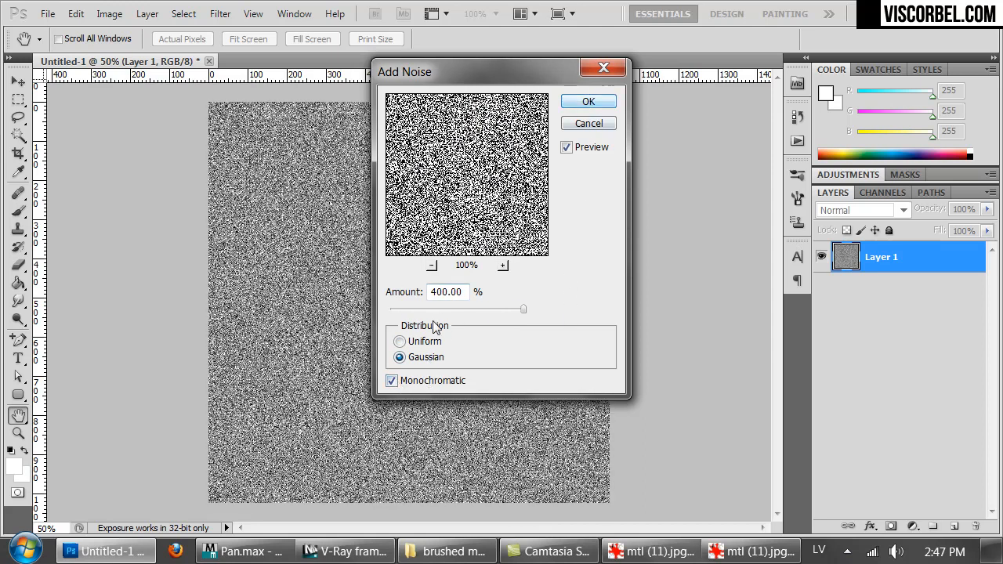
left_click(604, 102)
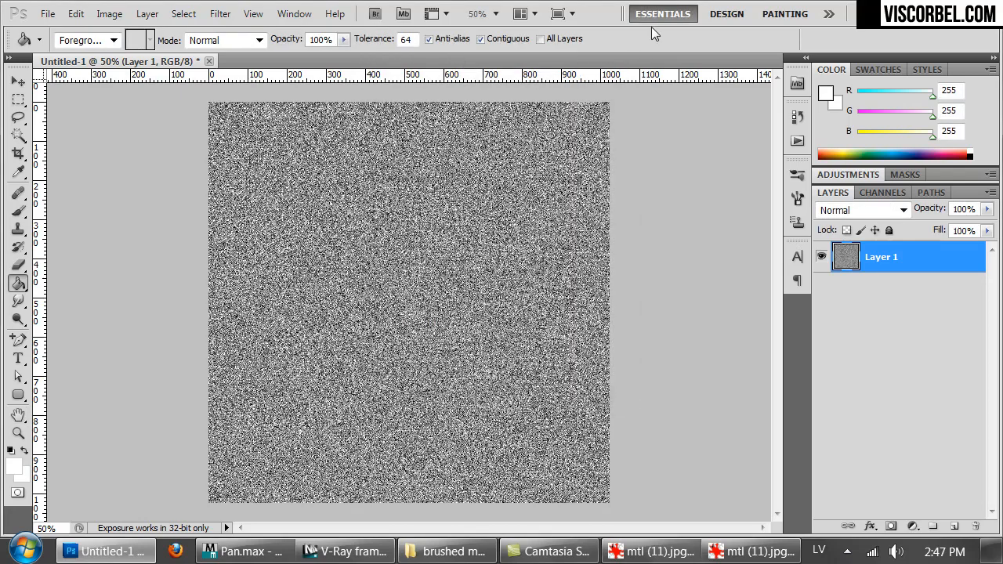
- Resize the noise image to 4096 x 4096 pixels with constrained proportions
key("ctrl+1")
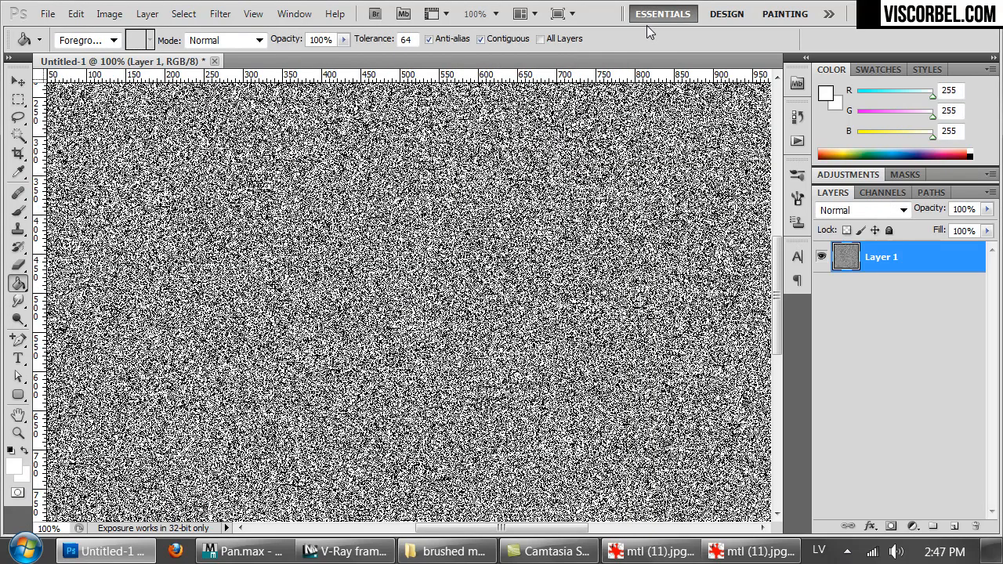
key("ctrl+minus")
key("ctrl+minus")
key("ctrl+plus")
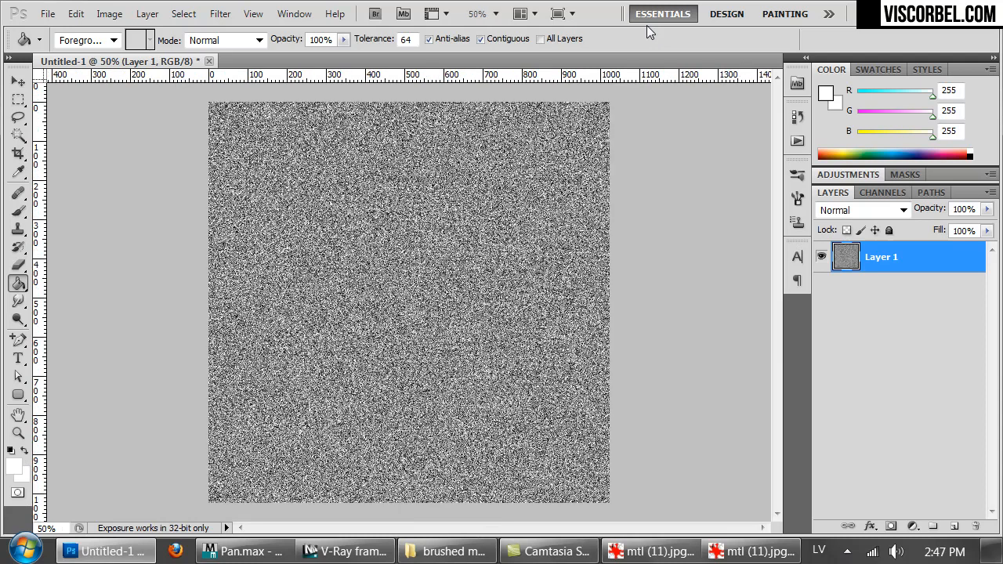
key("ctrl+alt+i")
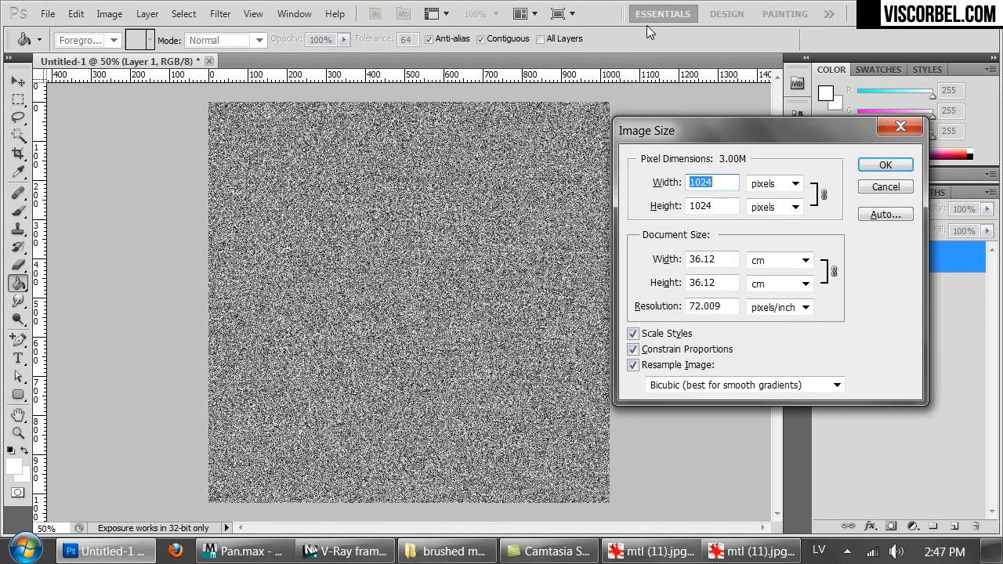
type("4096")
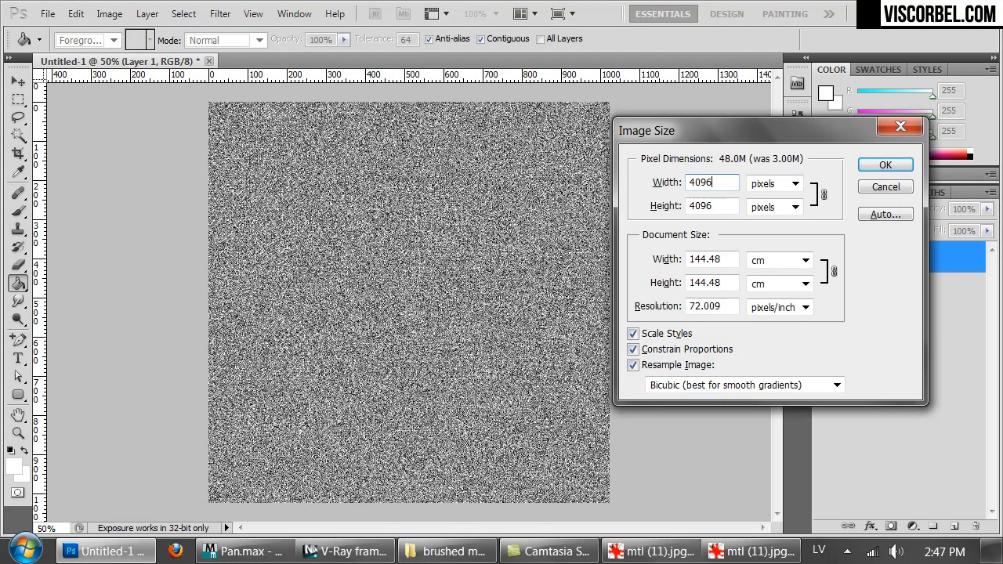
key("Return")
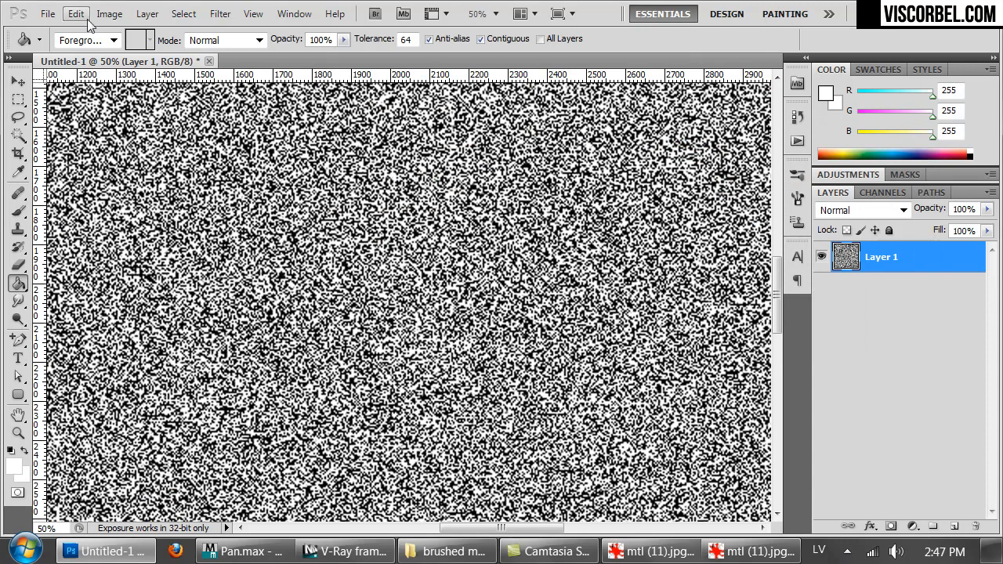
- Sharpen the enlarged noise with Unsharp Mask at amount 500%, radius 1.0 pixels and threshold 2
left_click(220, 13)
mouse_move(324, 302)
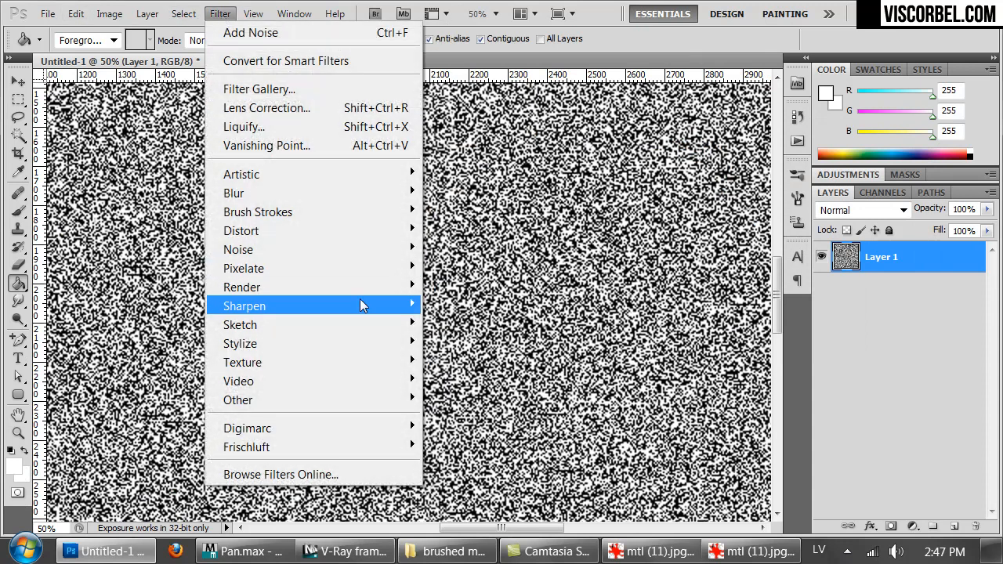
left_click(153, 381)
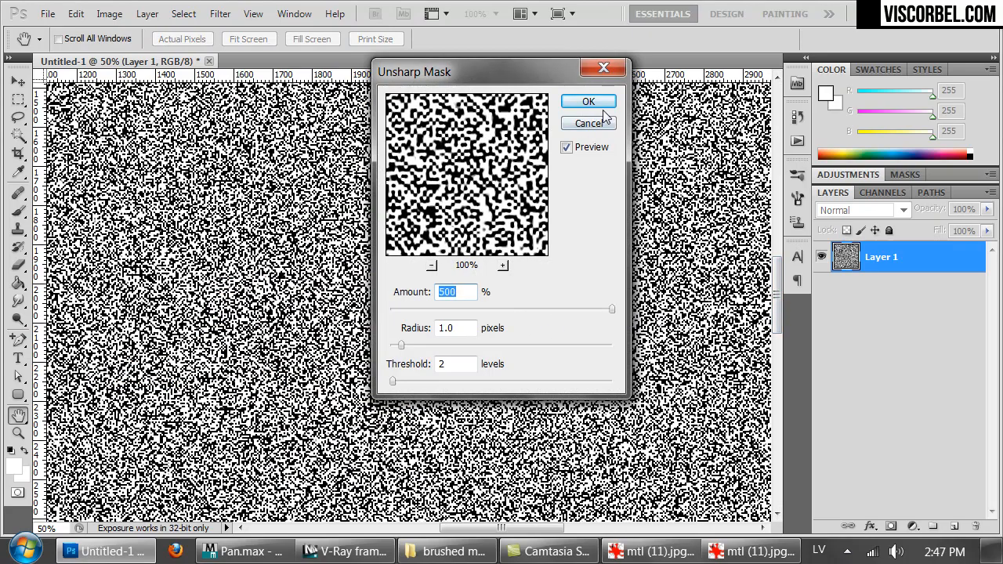
left_click(601, 105)
- Apply Motion Blur to the noise layer at angle 0 with a distance of 312 pixels
key("g")
key("ctrl+minus")
key("ctrl+minus")
key("ctrl+minus")
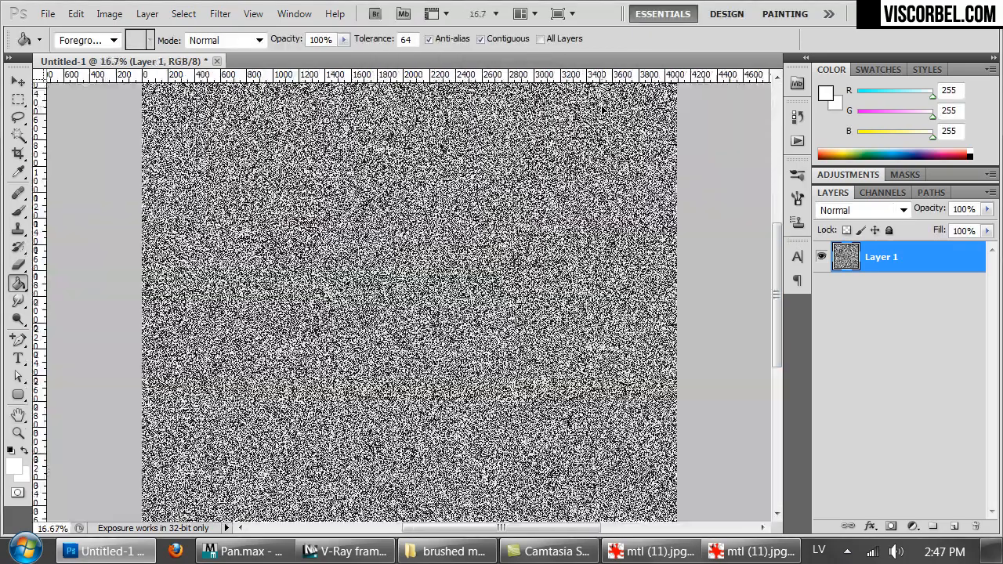
key("ctrl+minus")
key("ctrl+minus")
key("ctrl+plus")
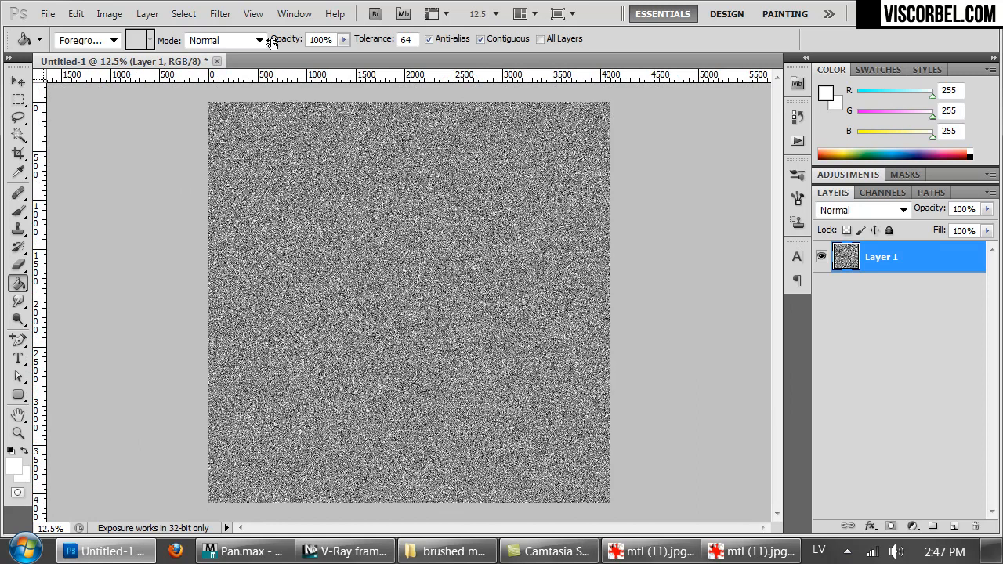
left_click(220, 14)
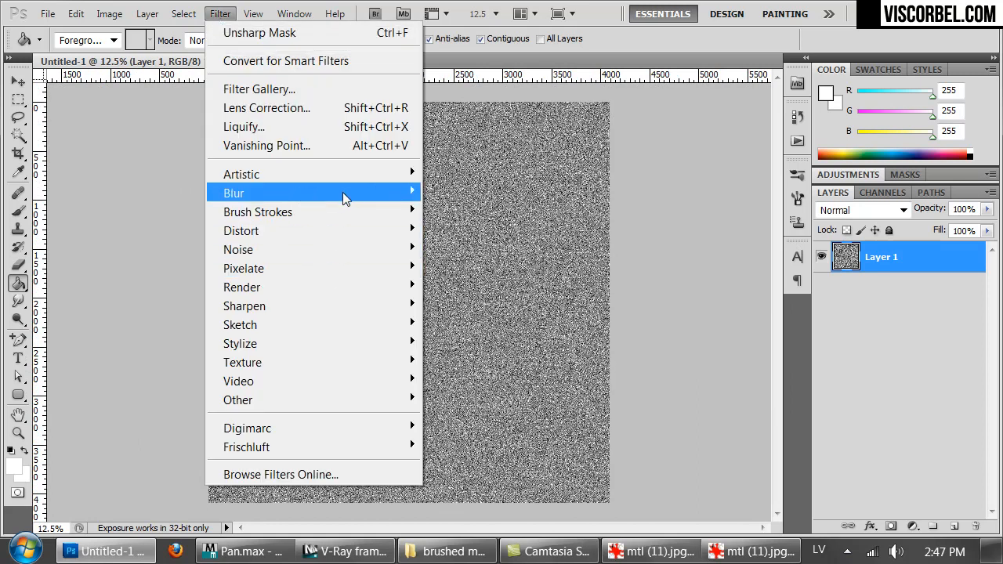
mouse_move(342, 193)
left_click(152, 305)
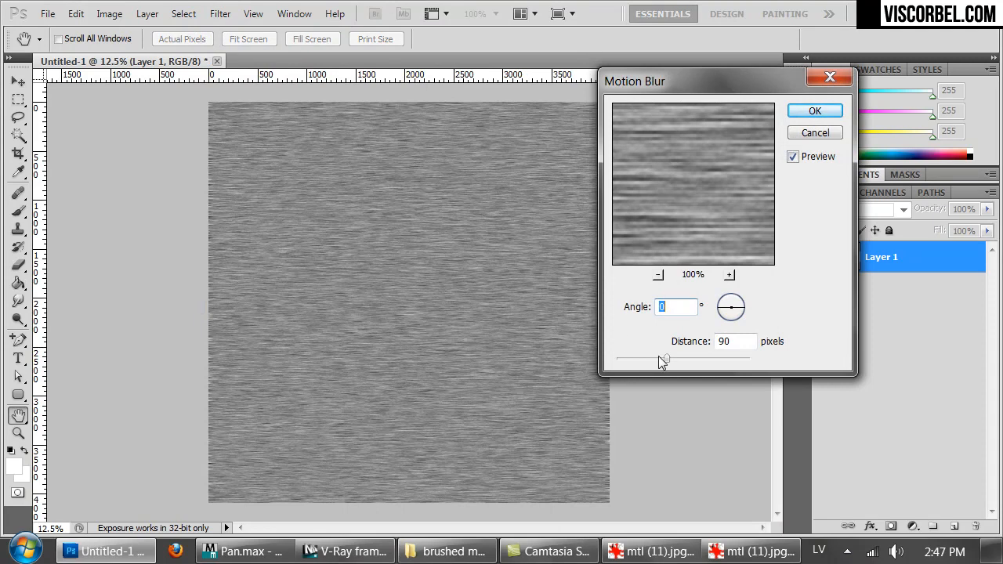
left_click_drag(679, 361, 701, 361)
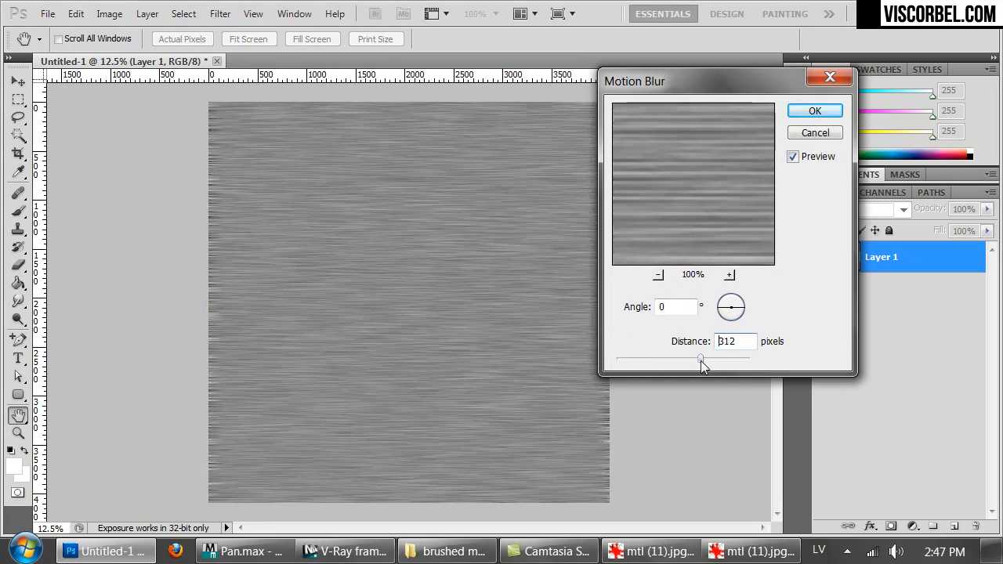
left_click_drag(767, 143, 704, 226)
left_click(815, 111)
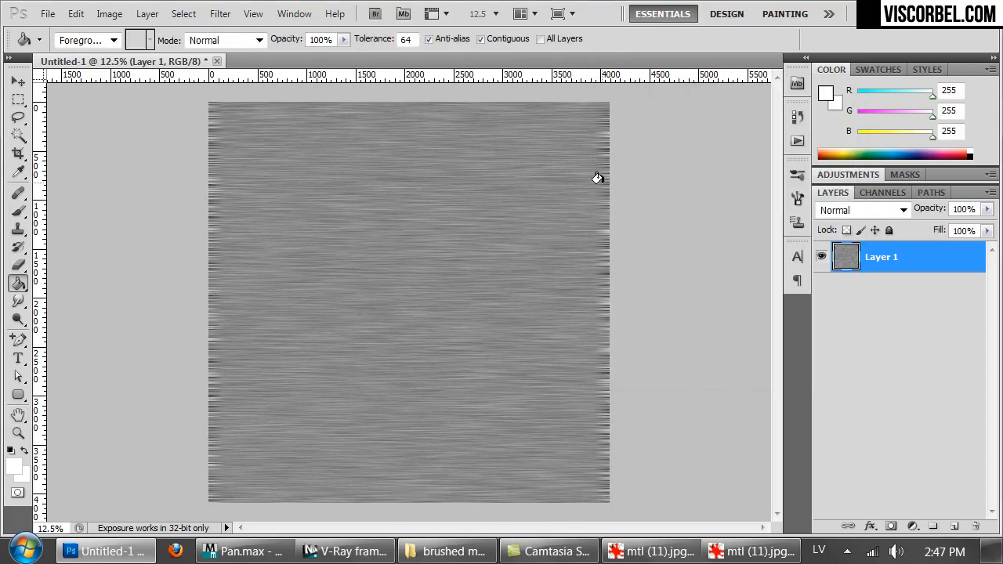
- Offset the streaked texture horizontally with Wrap Around so its seam sits near the middle, keeping the vertical offset at 0
left_click(220, 13)
mouse_move(369, 398)
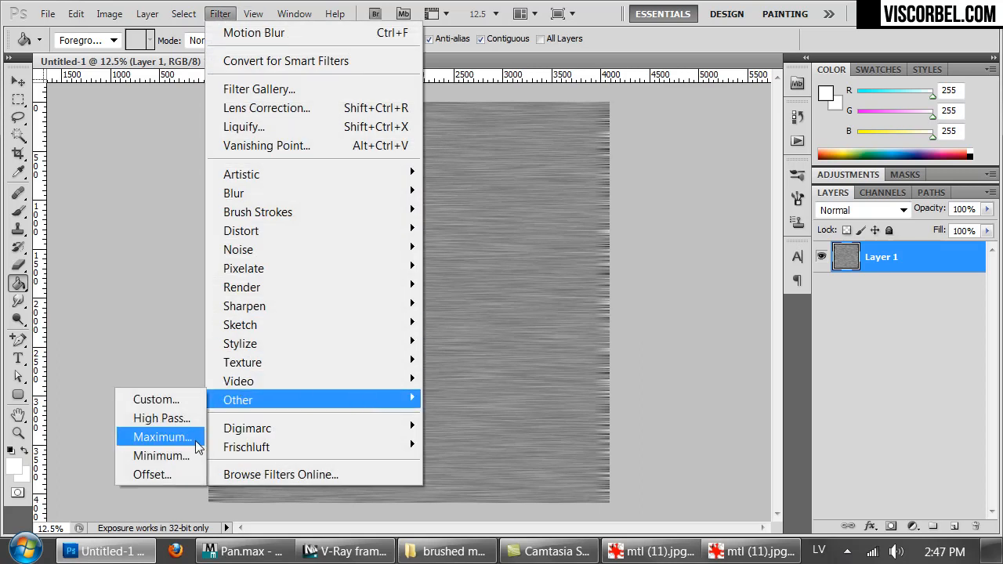
left_click(181, 474)
left_click_drag(764, 246, 744, 240)
key("Tab")
type("0")
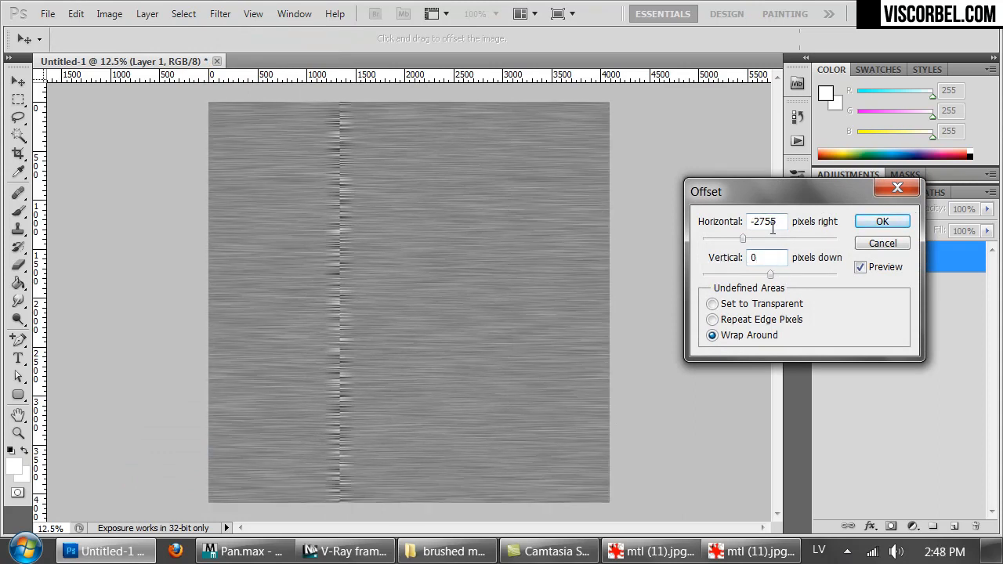
left_click(751, 240)
left_click(883, 222)
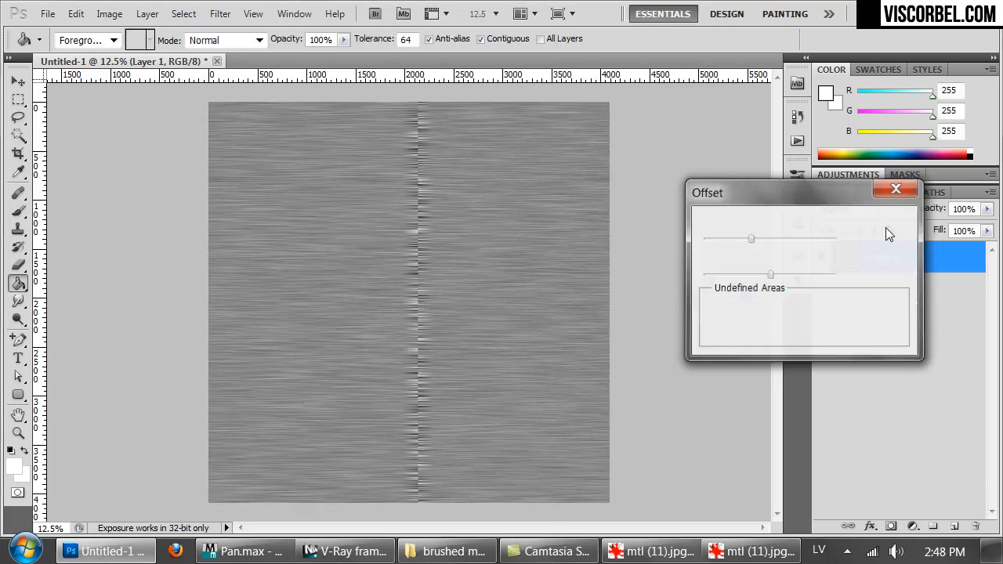
- Copy a full-height strip from beside the seam to a new layer and move it over the seam
key("m")
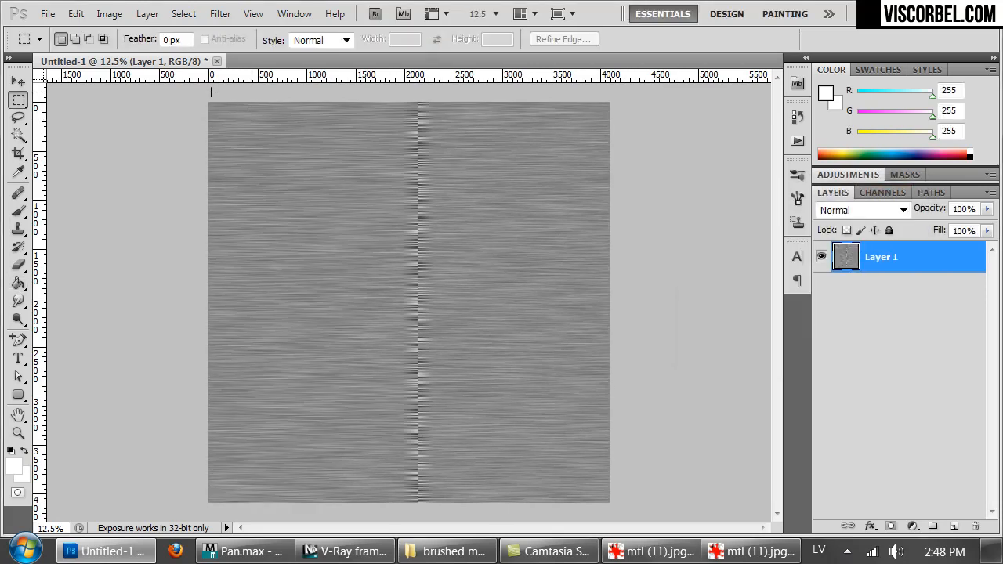
left_click_drag(310, 429, 369, 551)
key("ctrl+j")
left_click_drag(302, 279, 422, 290, "ctrl")
- Fade both vertical edges of the copied strip with a soft 391 px eraser at 0% hardness and merge it into Layer 1
key("e")
key("shift+e")
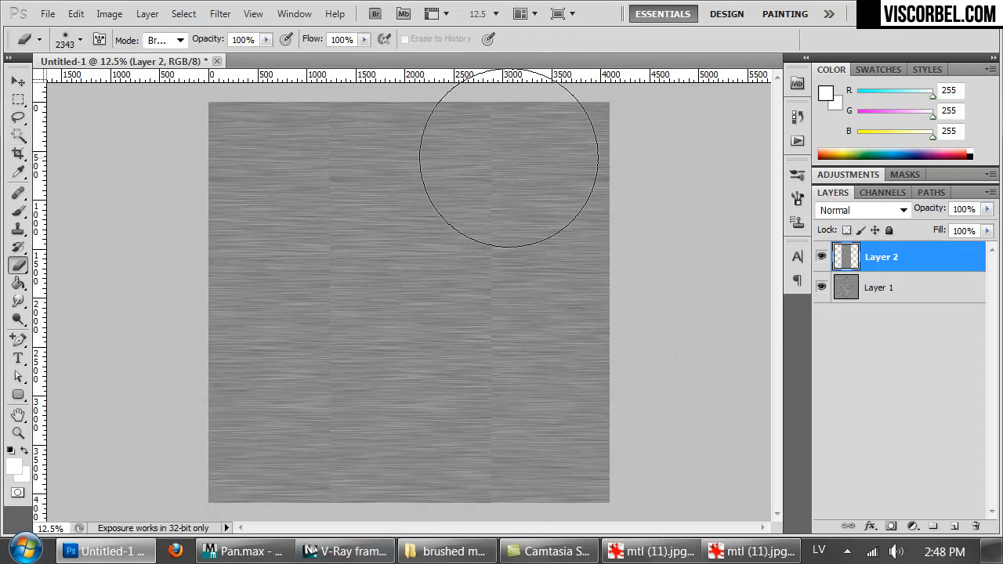
left_click(70, 37)
left_click(129, 84)
right_click(529, 129)
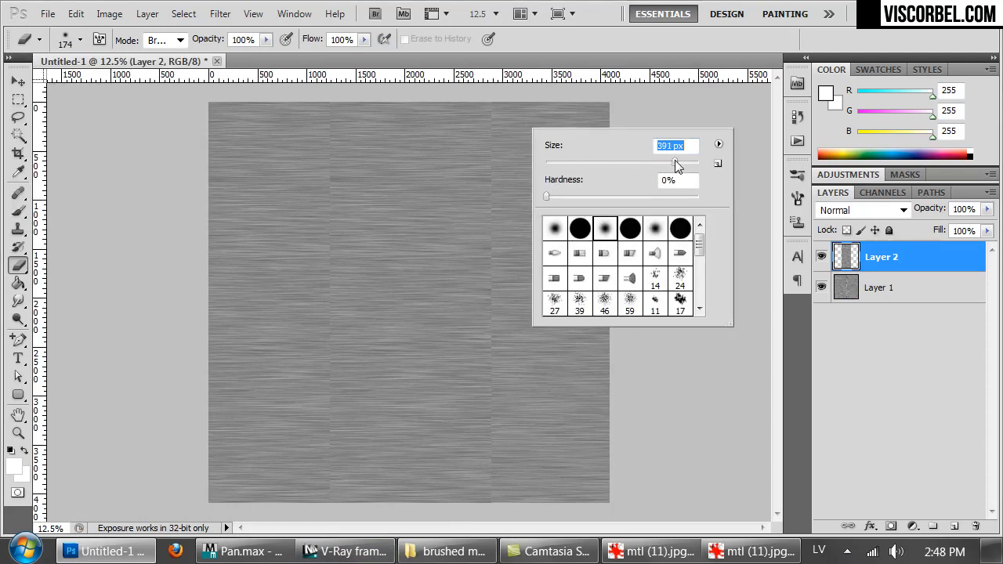
left_click_drag(496, 112, 491, 506)
mouse_move(327, 108)
left_mouse_down()
mouse_move(314, 256)
mouse_move(332, 253)
mouse_move(335, 496)
left_mouse_up()
key("ctrl+e")
- Sharpen the merged streak texture with Unsharp Mask
key("ctrl+1")
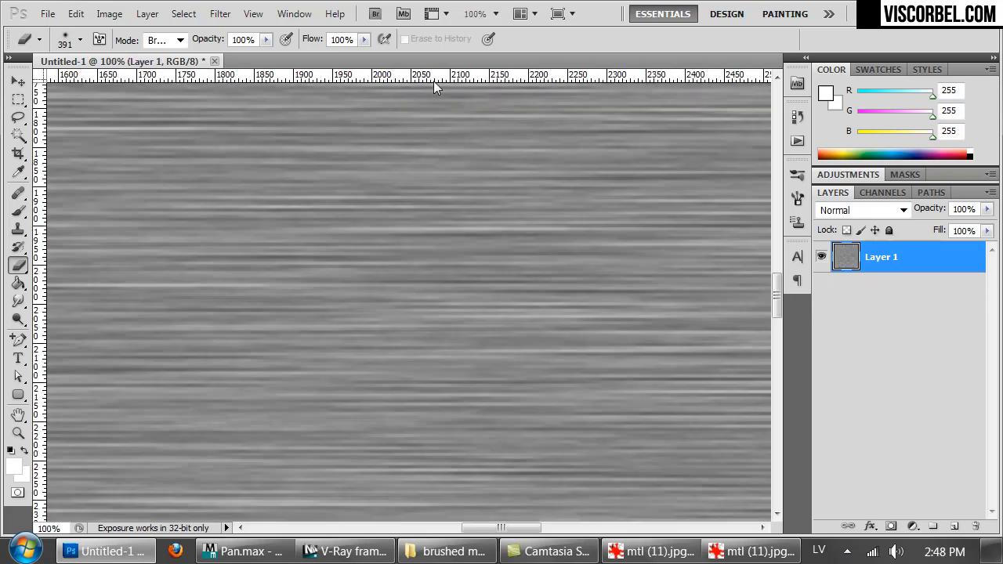
key("ctrl+minus")
left_click(220, 13)
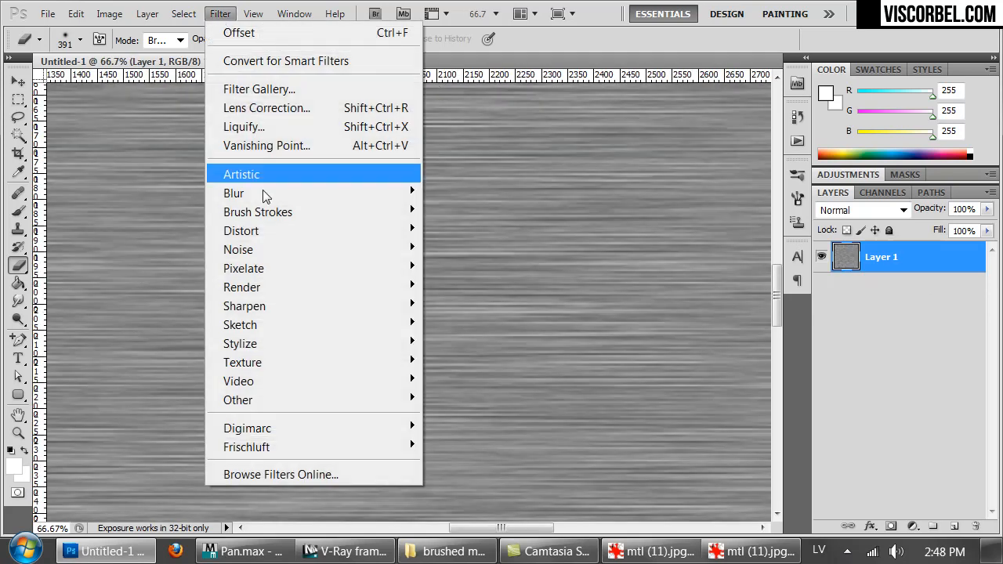
mouse_move(333, 307)
left_click(151, 380)
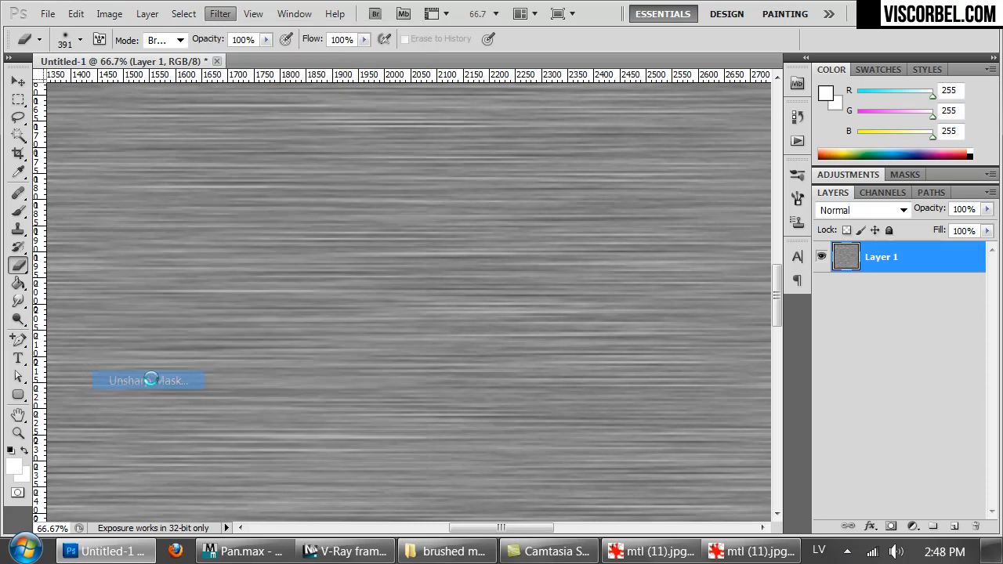
left_click(588, 103)
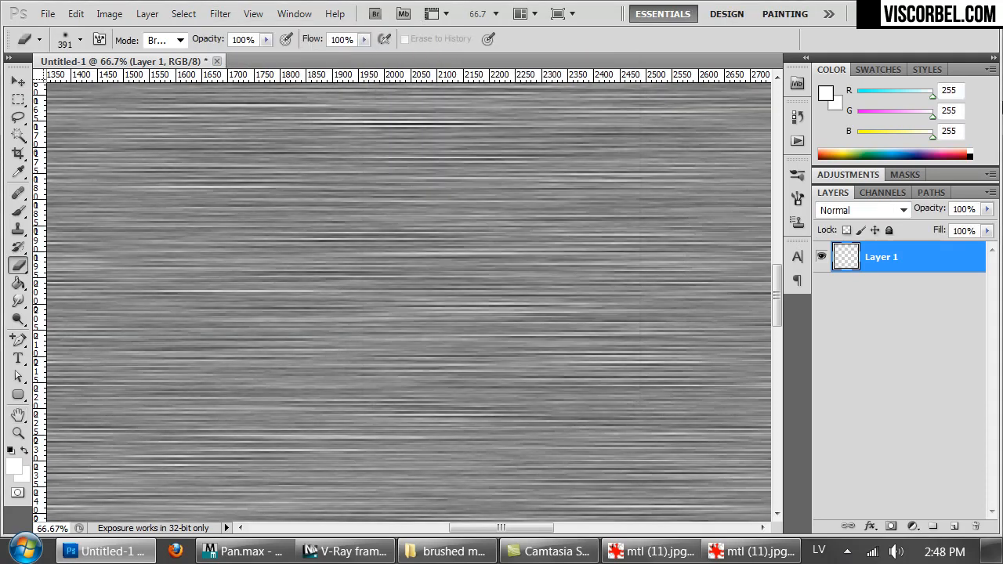
- Examine the sharpened streaks as a whole and at actual pixel size for visible seams or repetition
key("ctrl+minus")
key("ctrl+minus")
key("ctrl+minus")
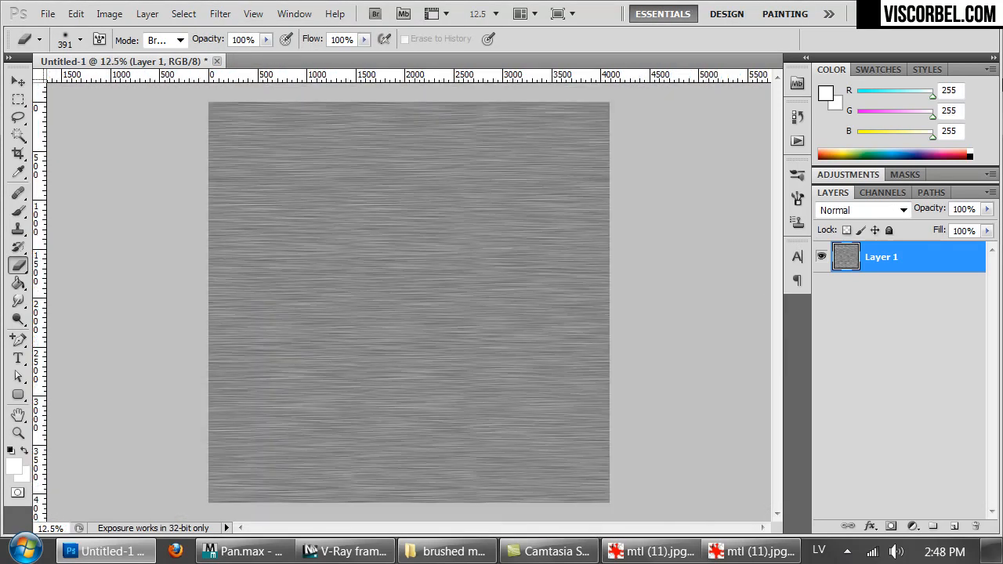
key("ctrl+1")
key("ctrl+minus")
key("ctrl+minus")
key("ctrl+minus")
key("ctrl+minus")
key("ctrl+minus")
key("ctrl+minus")
- Save a copy of the streak texture as the PNG file noise_1 in the Textures folder
key("ctrl+s")
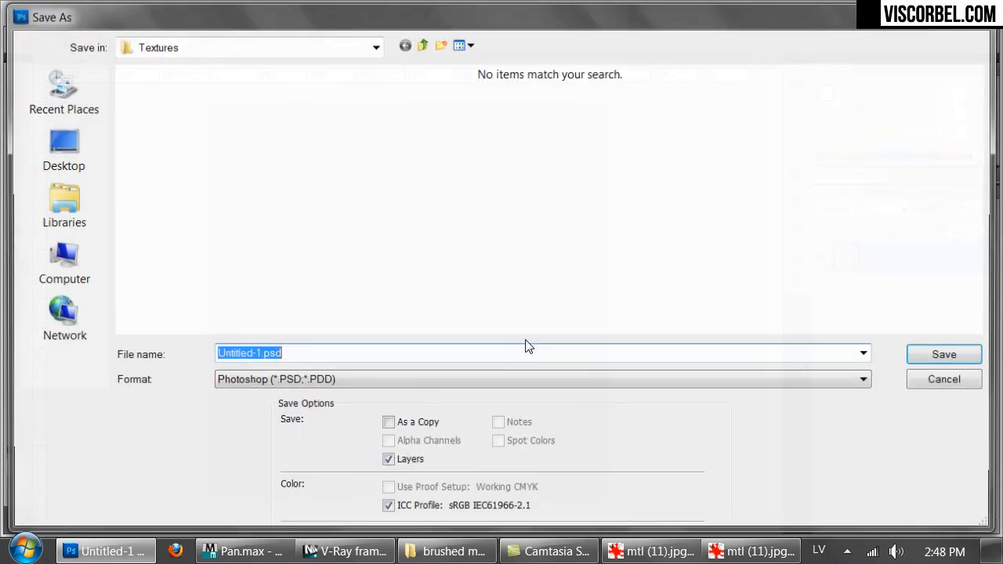
left_click(284, 381)
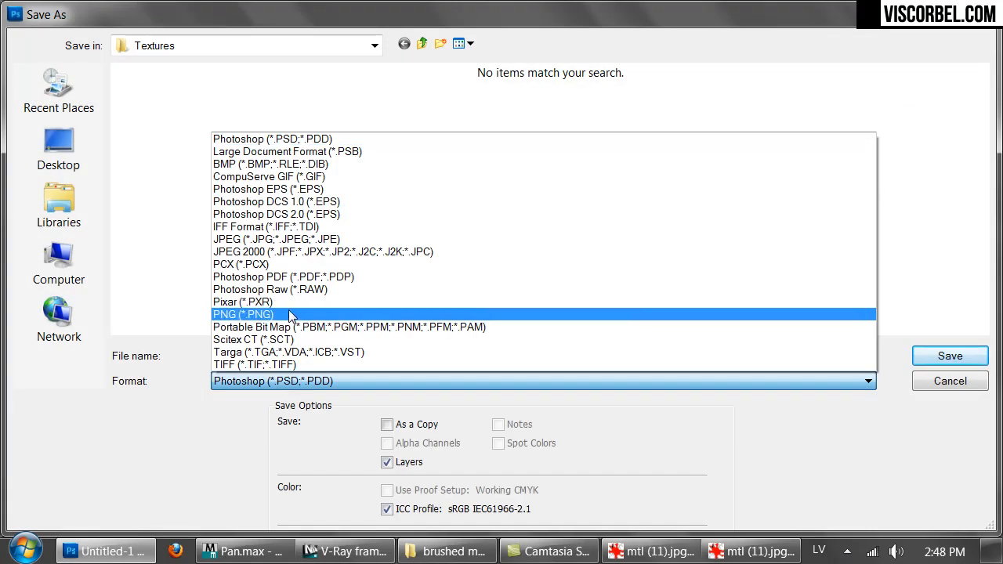
left_click(382, 305)
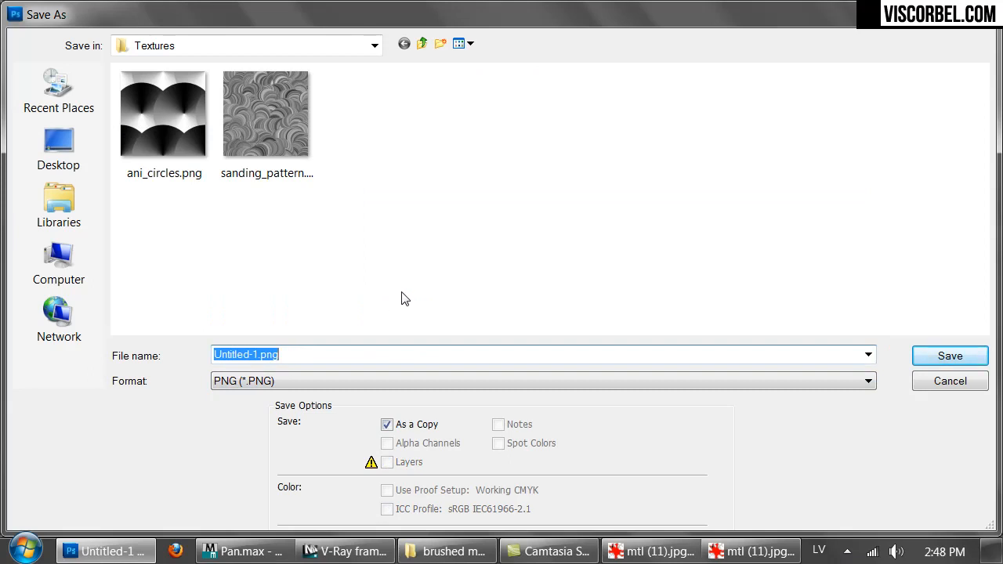
type("noise_1")
key("Return")
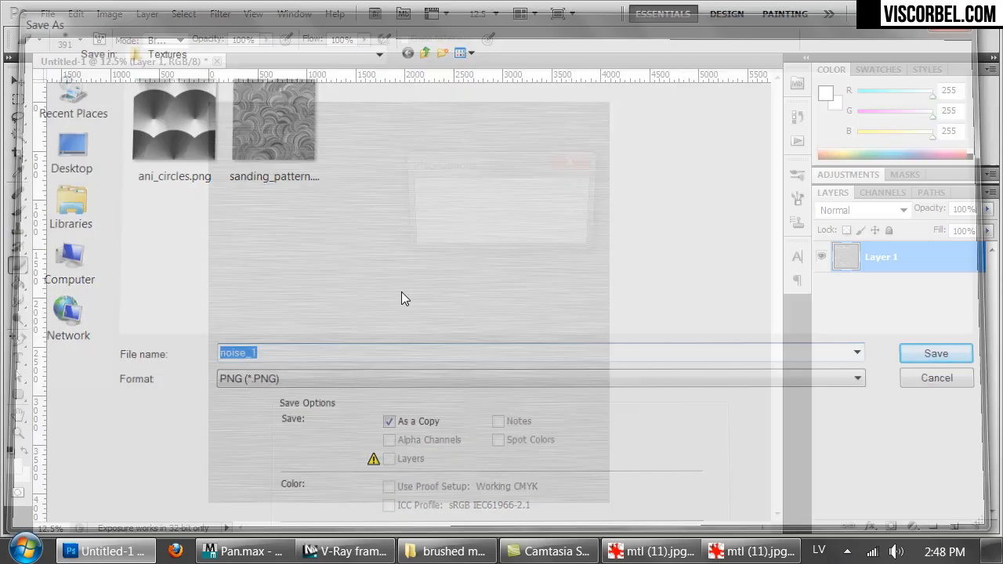
key("Return")
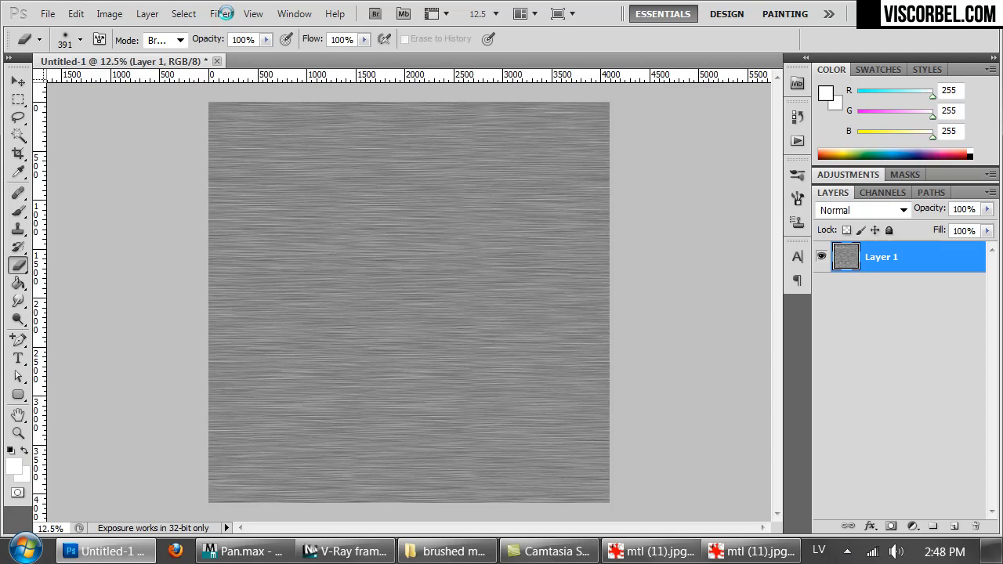
- Switch to the V-Ray frame buffer and examine the radial reflections on the pan's base
left_click(346, 551)
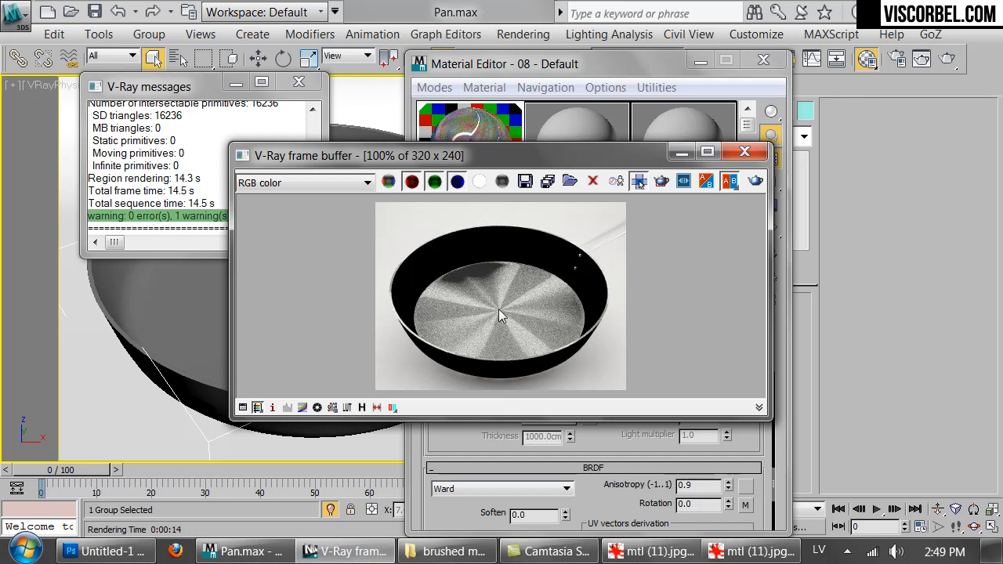
left_click(117, 552)
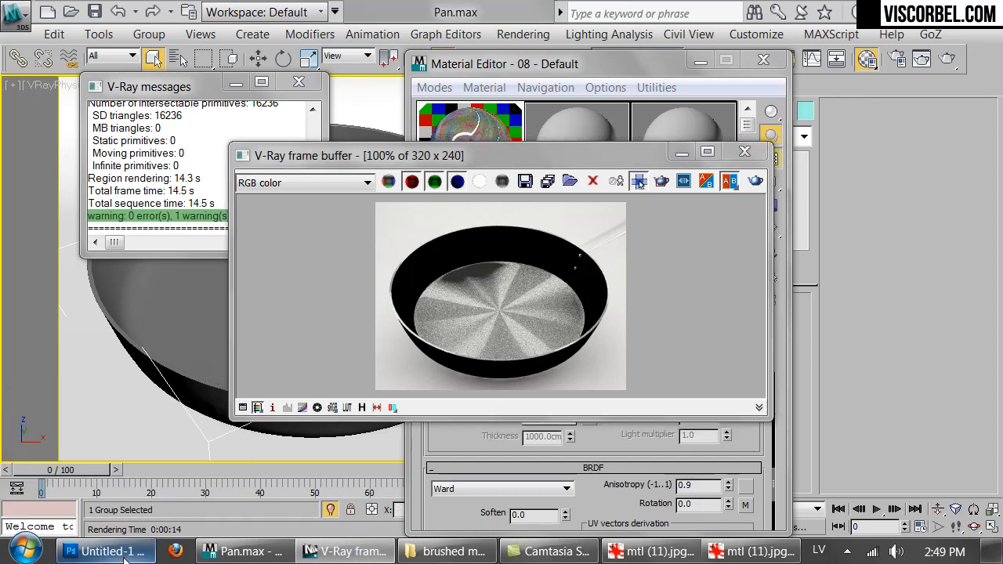
key("alt+Tab")
key("alt+Tab")
key("alt+Tab")
key("alt+Tab")
key("alt+Tab")
key("alt+Tab")
key("alt+Tab")
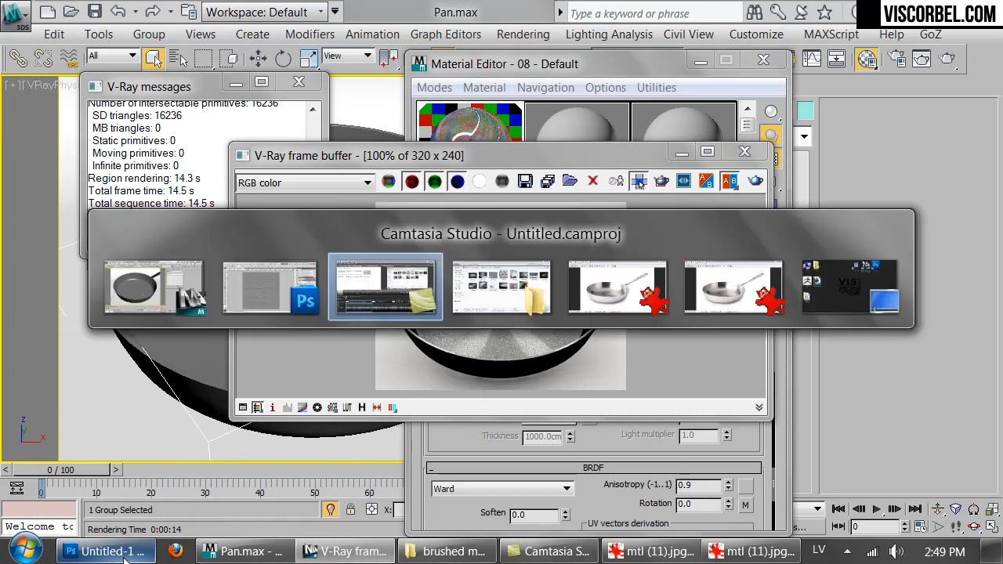
key("alt+Tab")
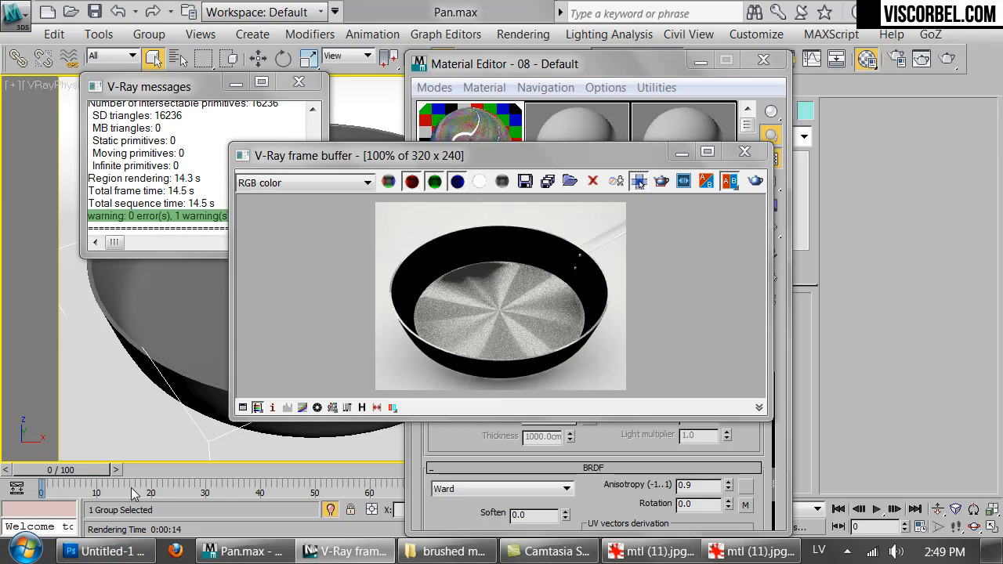
- Look through the brushed metal reference image folder and the pan render, and return to Photoshop
left_click(441, 554)
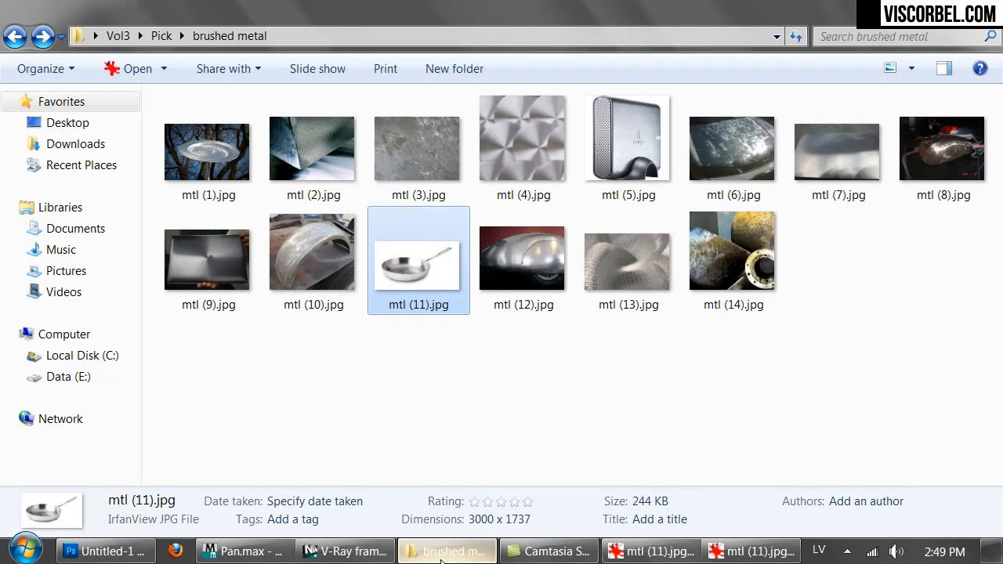
left_click(162, 35)
left_click(8, 37)
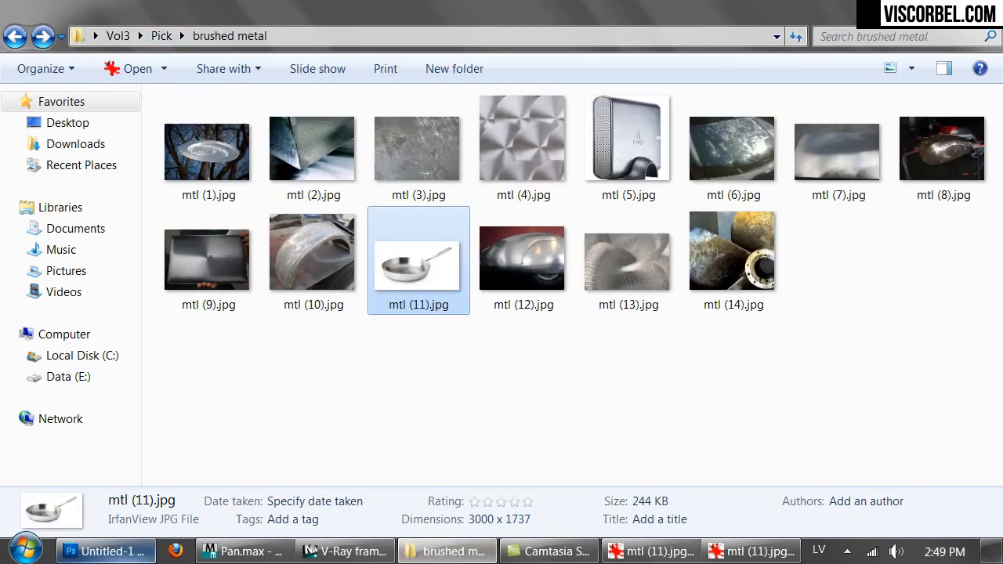
left_click(106, 551)
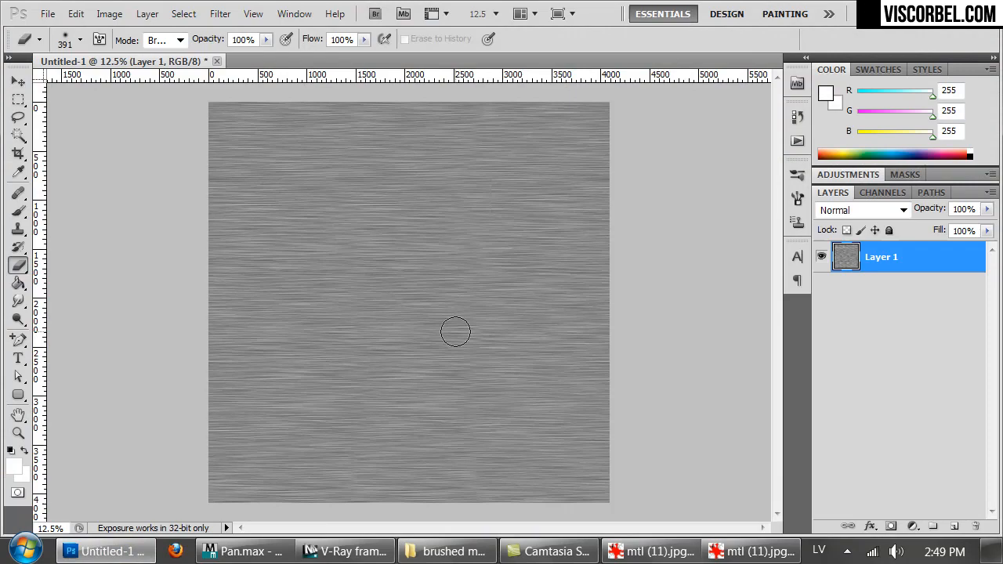
left_click(361, 551)
left_click(106, 551)
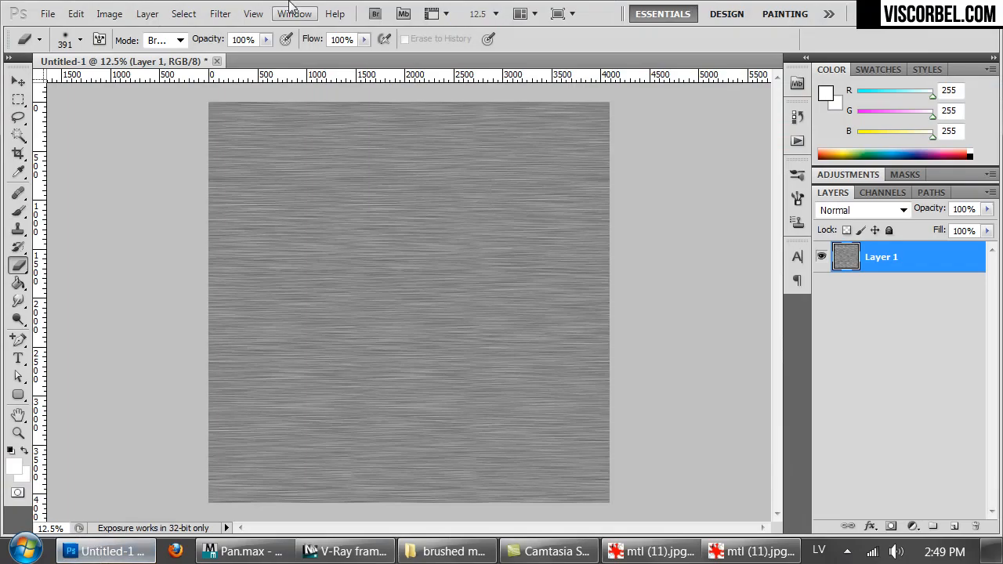
left_click(212, 13)
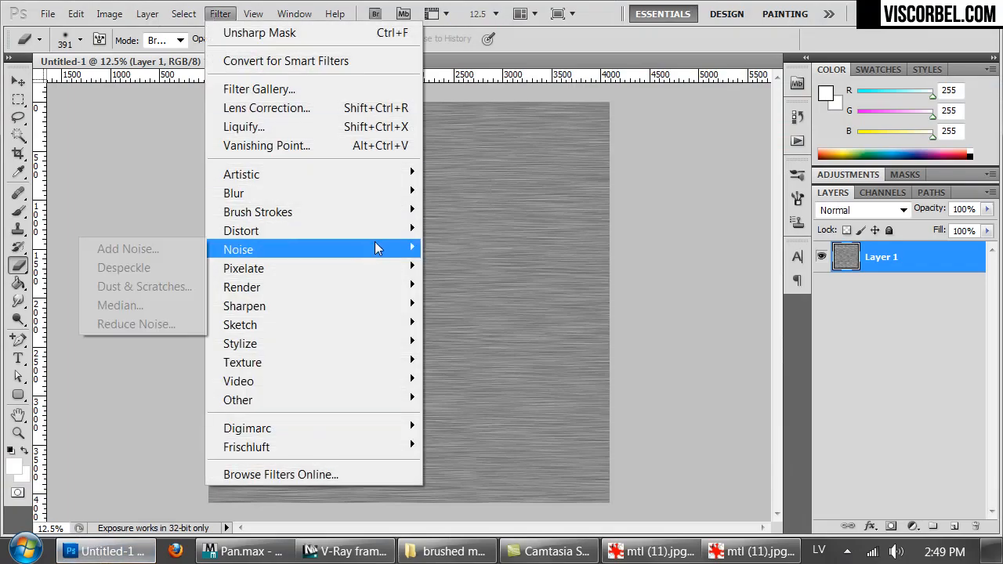
mouse_move(392, 232)
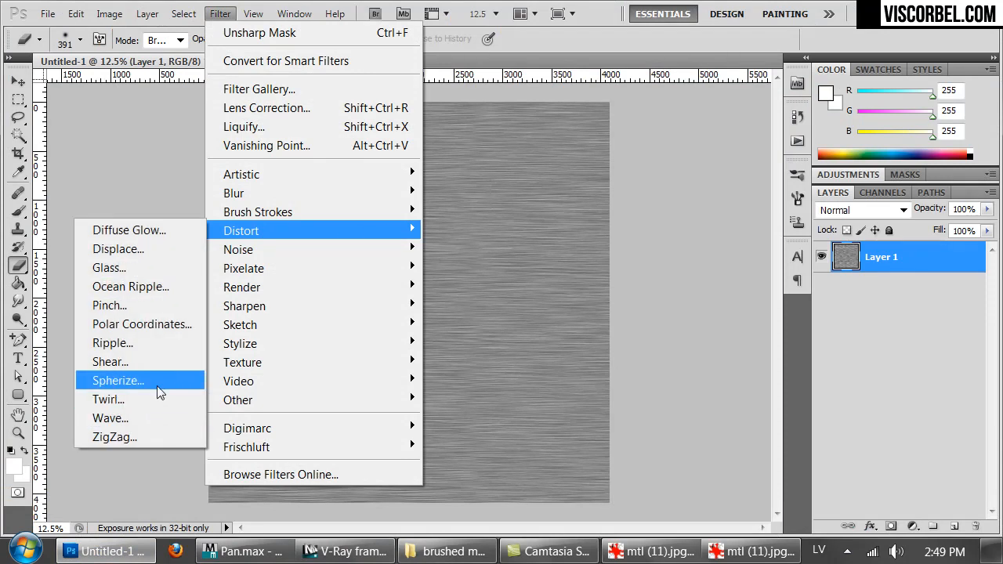
left_click(145, 325)
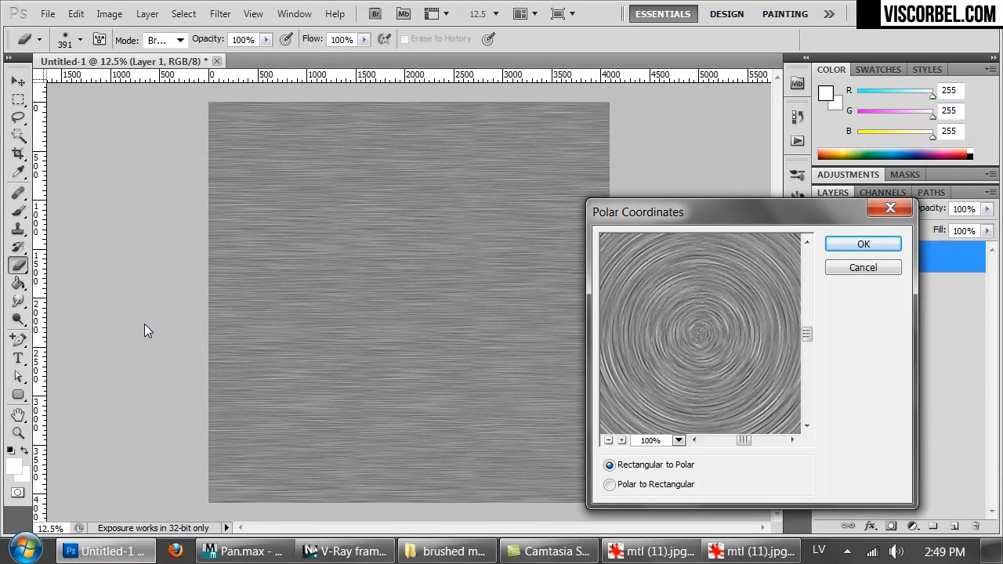
left_click_drag(700, 335, 794, 246)
left_click_drag(699, 395, 669, 302)
left_click_drag(697, 419, 672, 349)
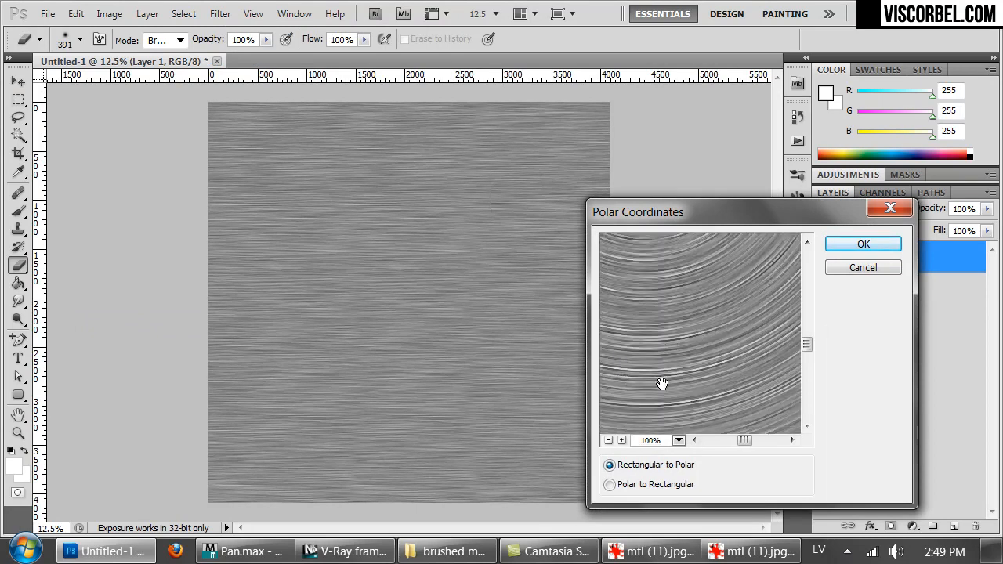
left_click(870, 268)
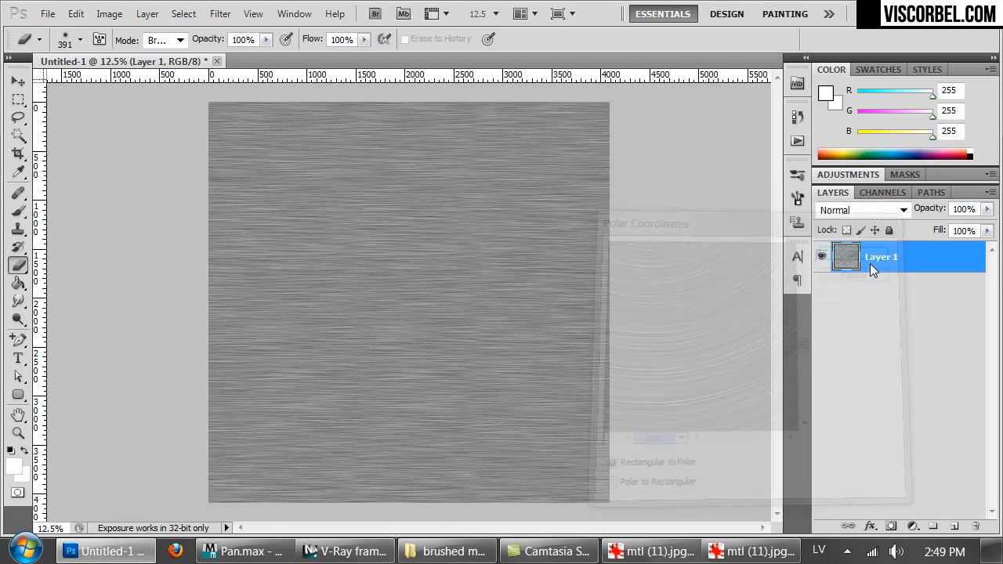
- Enlarge the streak image to 15000 × 15000 pixels with constrained proportions and bicubic resampling
key("ctrl+alt+i")
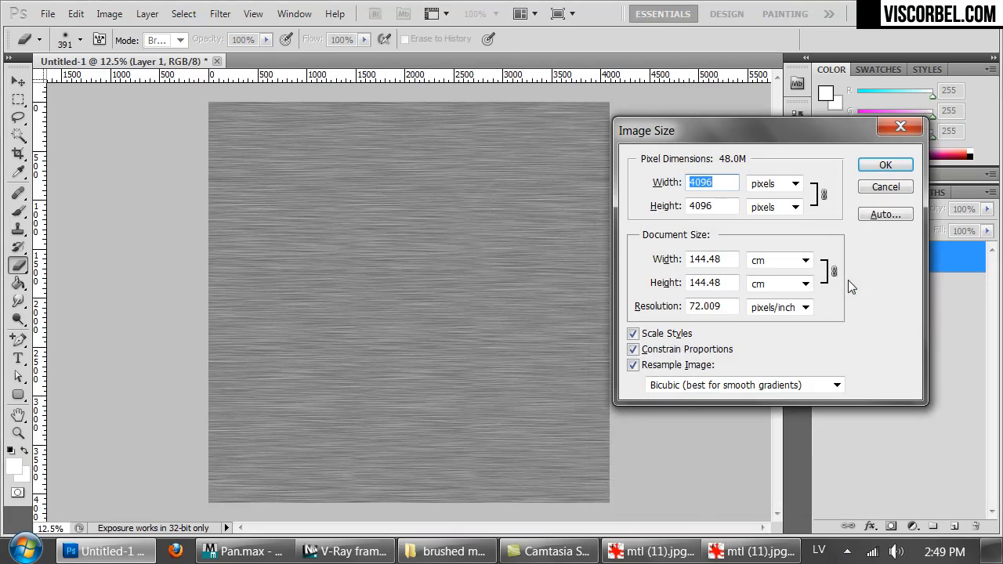
type("15000")
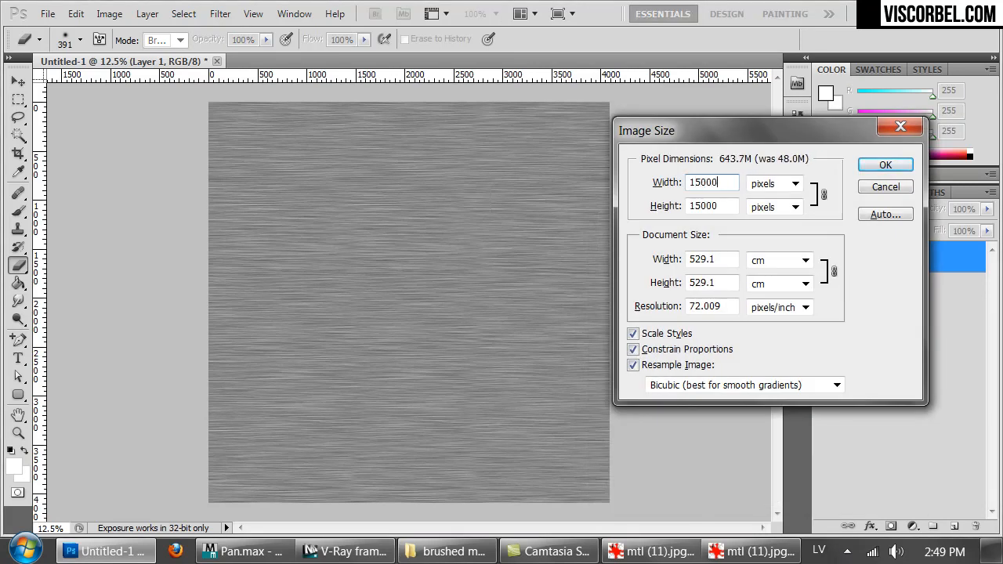
key("Return")
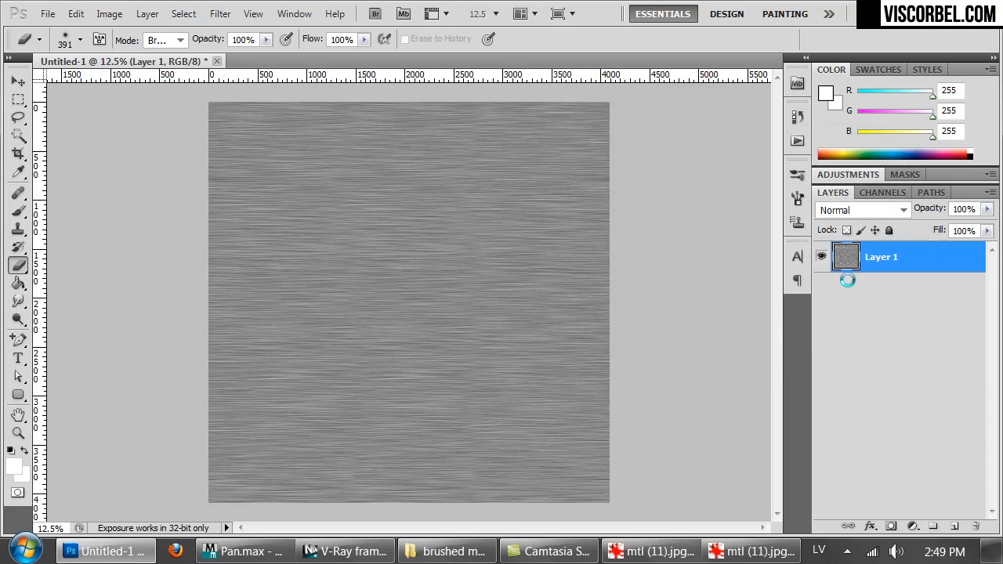
- Apply the Median filter to the enlarged streaks with a radius of 5 pixels
key("ctrl+1")
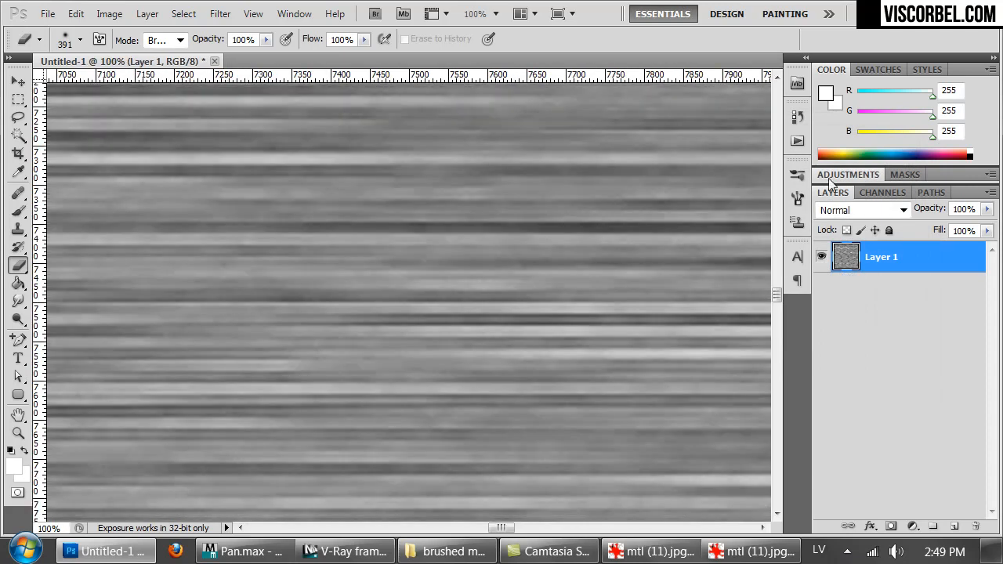
left_click(183, 14)
mouse_move(220, 13)
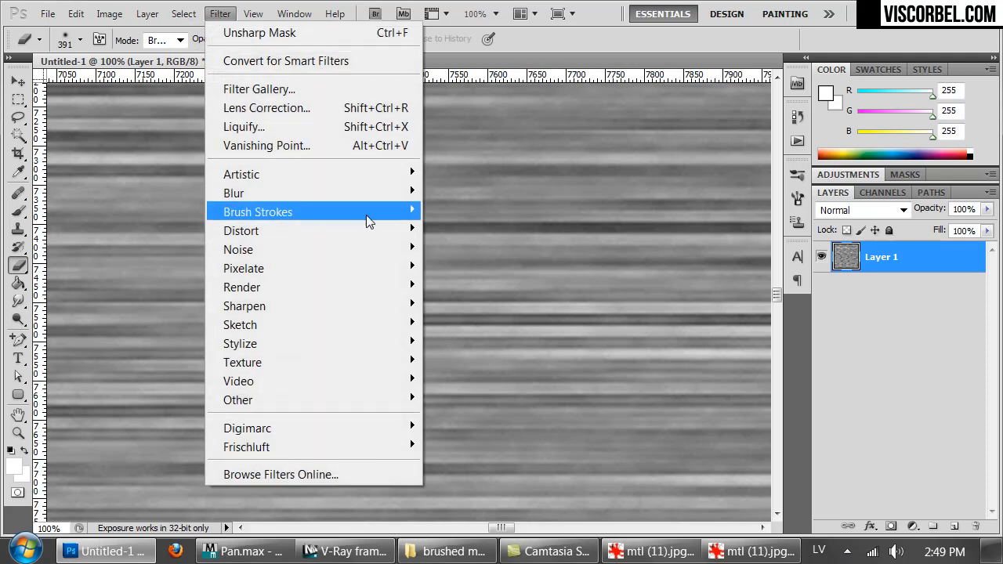
mouse_move(377, 253)
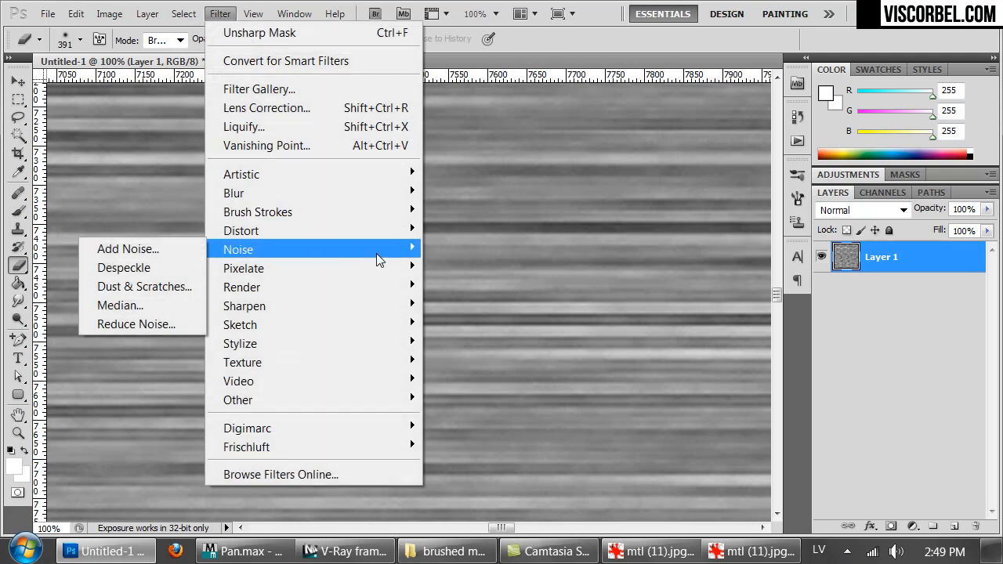
left_click(141, 305)
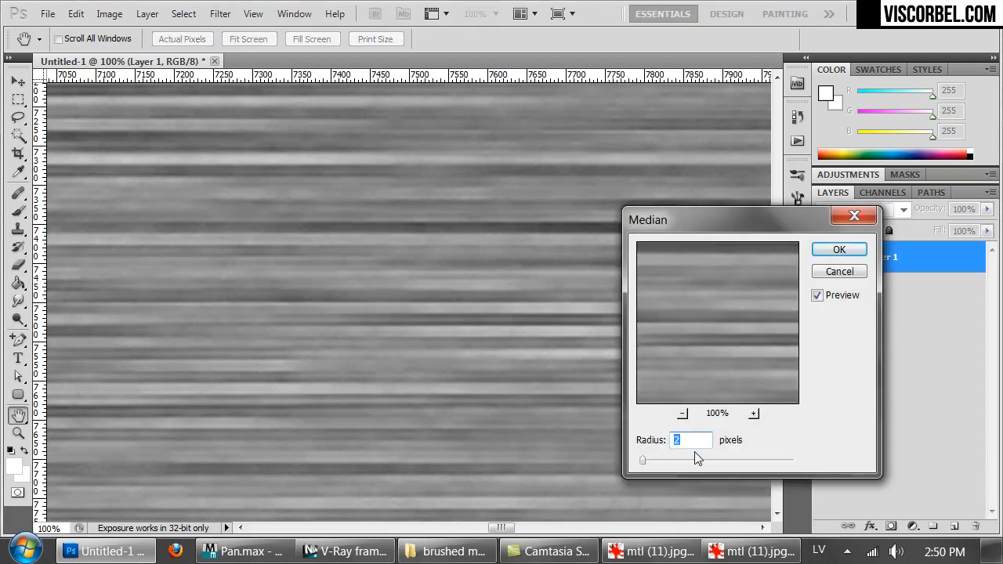
type("4")
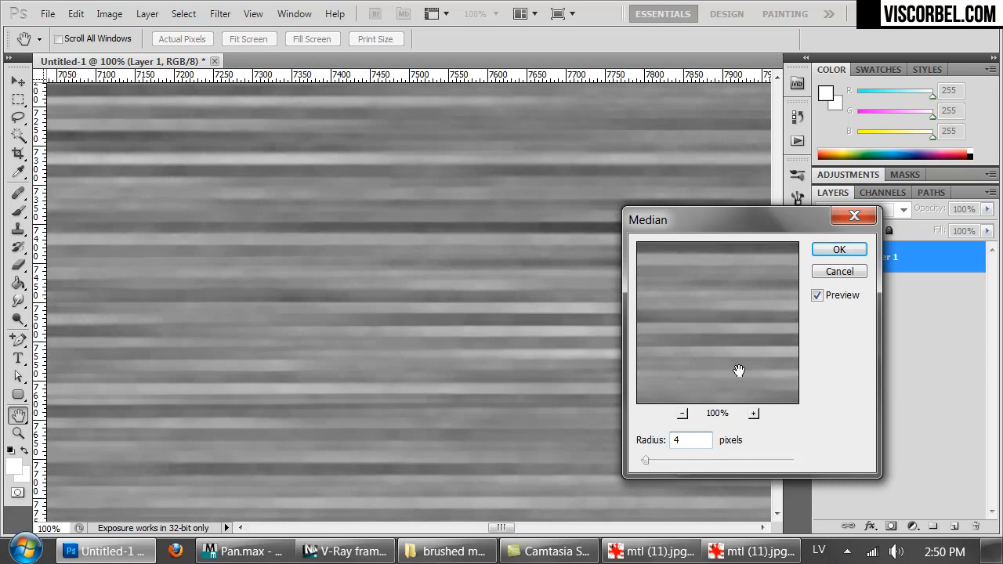
left_click_drag(695, 438, 643, 443)
type("5")
left_click(839, 250)
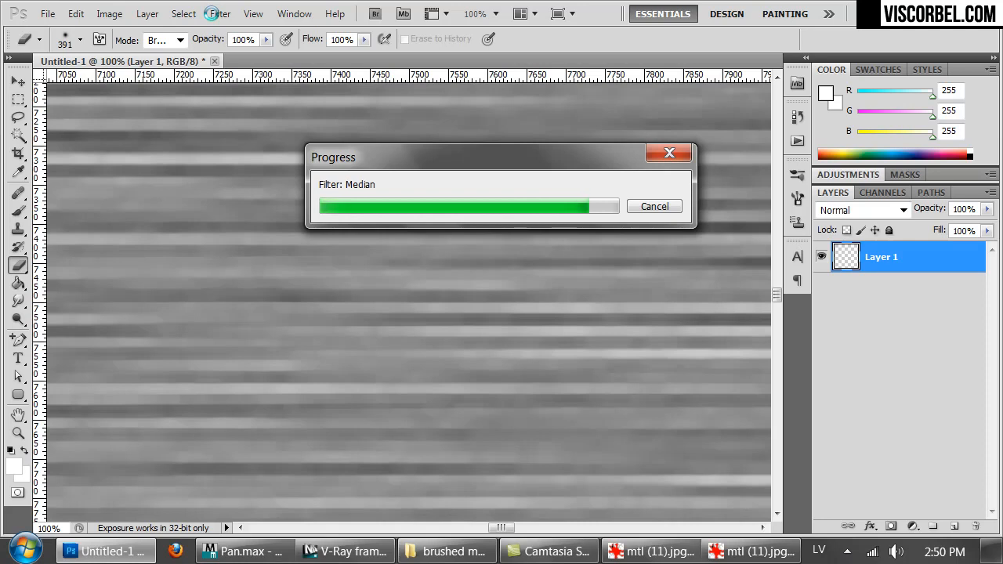
- Apply the Unsharp Mask filter to the streaks with an amount of 190%, a radius of 4.0 pixels and a threshold of 2 levels
left_click(213, 14)
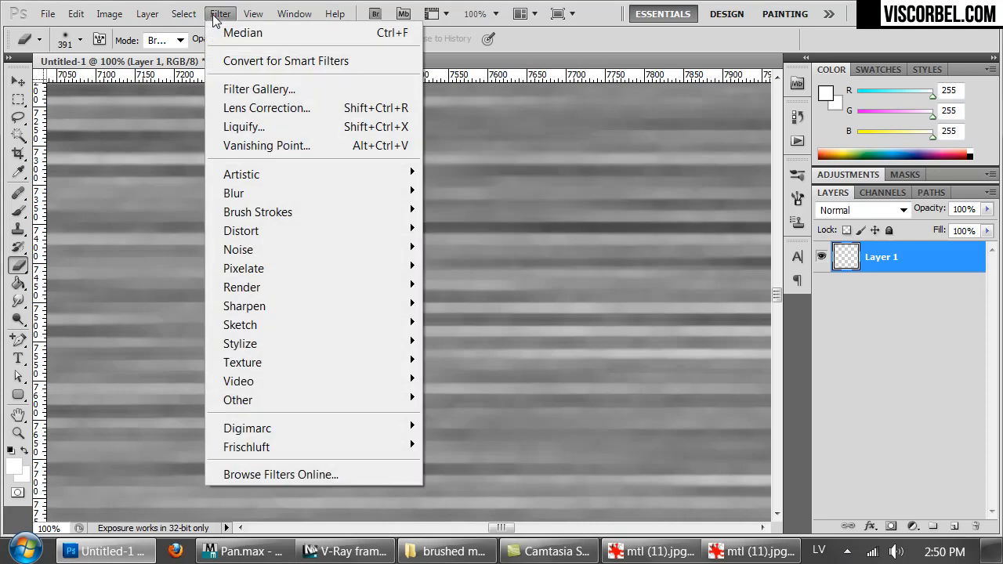
mouse_move(345, 305)
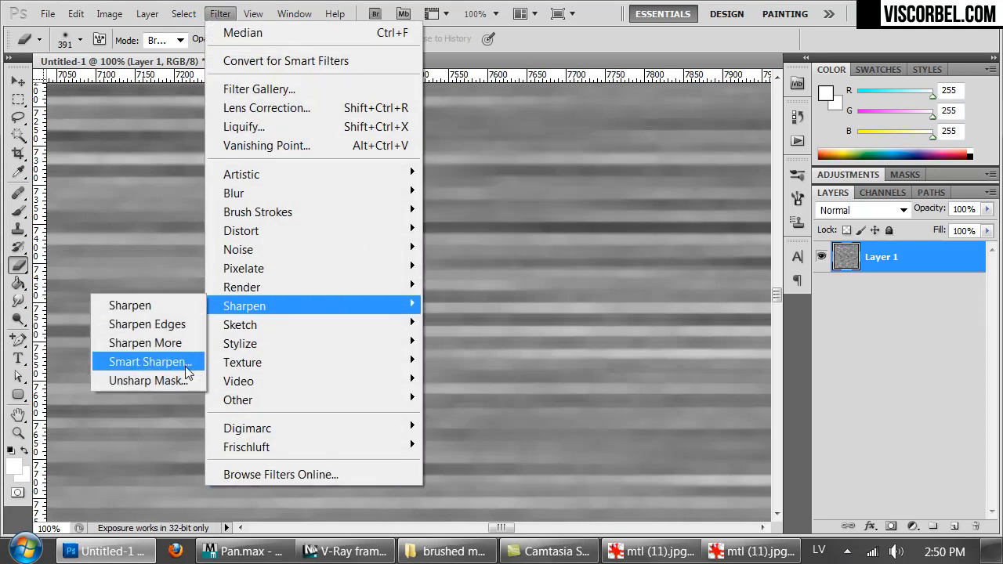
left_click(183, 379)
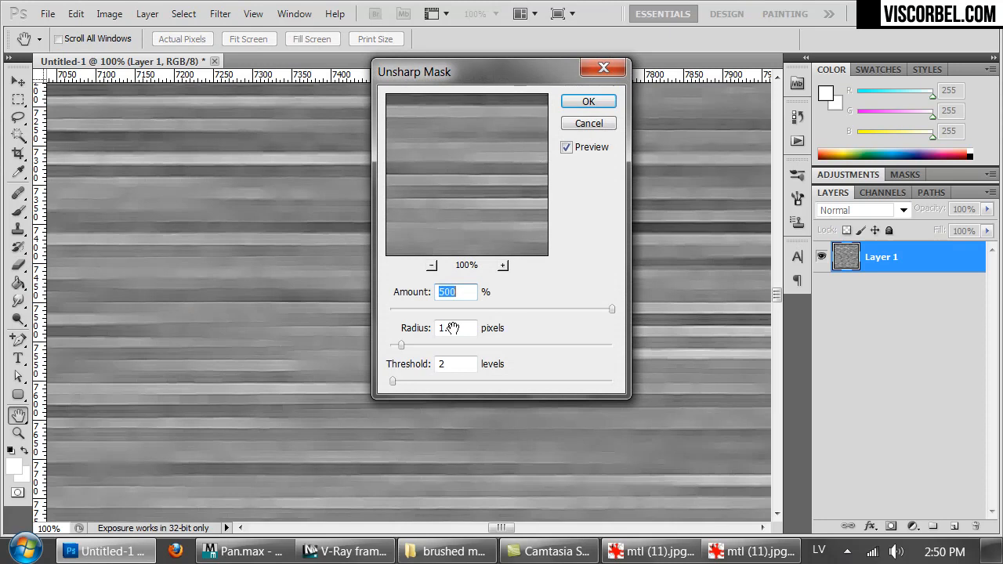
left_click_drag(452, 351, 447, 350)
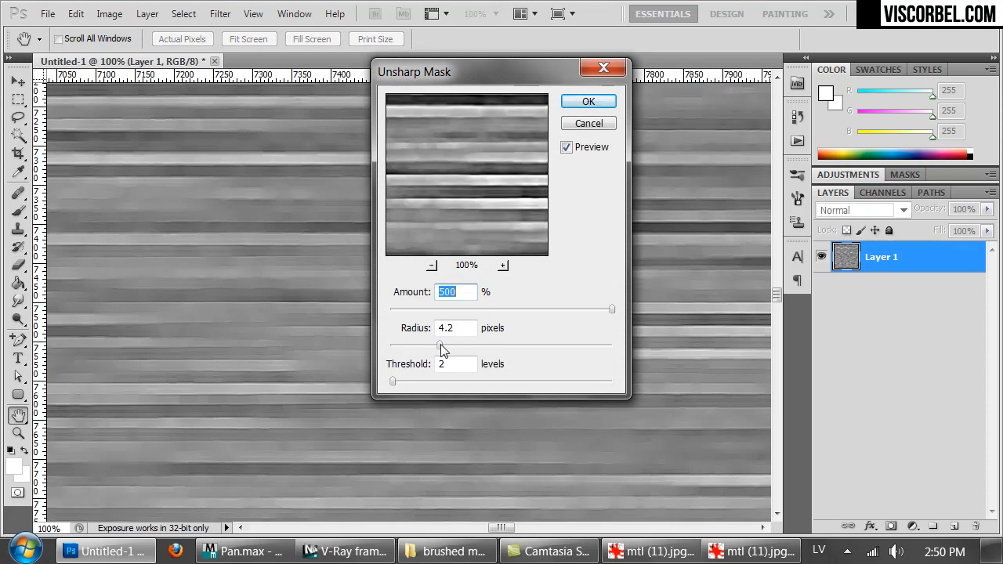
left_click_drag(563, 308, 568, 305)
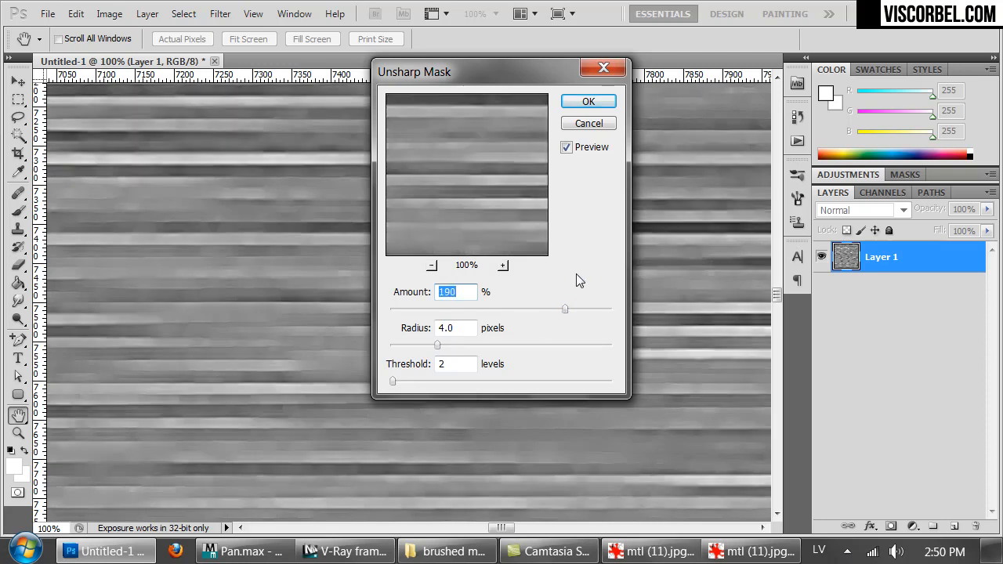
left_click(586, 103)
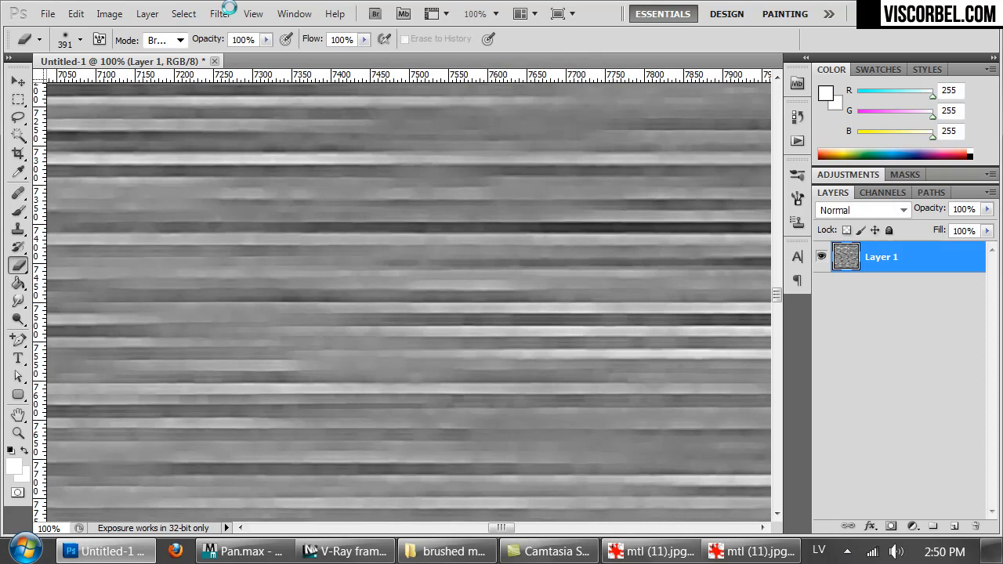
- Apply the Polar Coordinates filter to the streaks with the Rectangular to Polar option
left_click(224, 16)
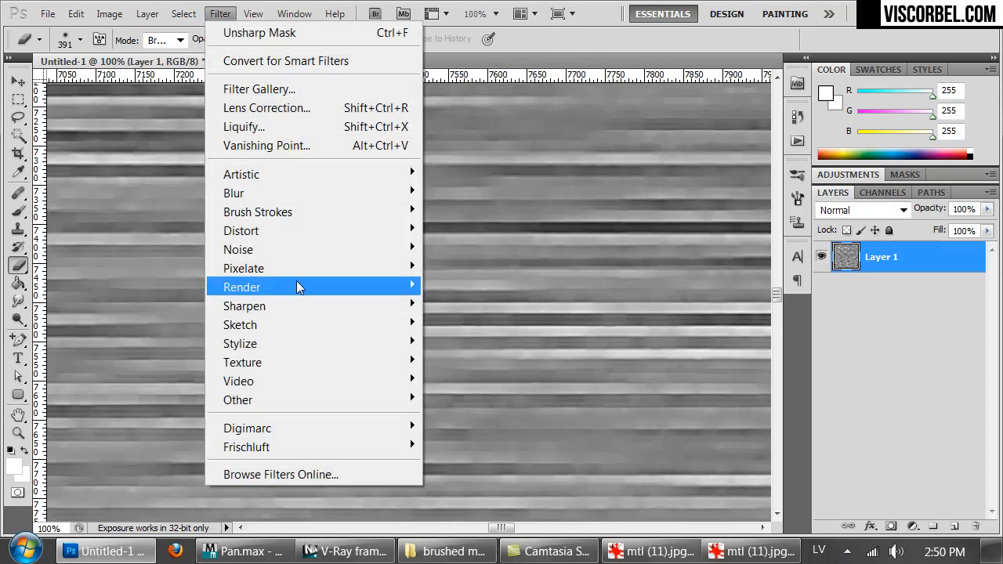
mouse_move(298, 234)
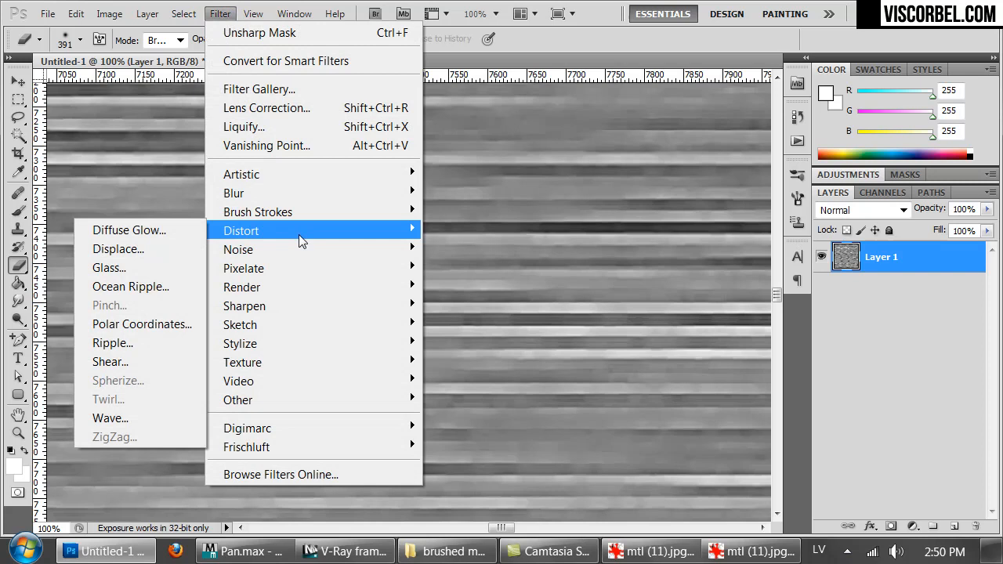
left_click(157, 336)
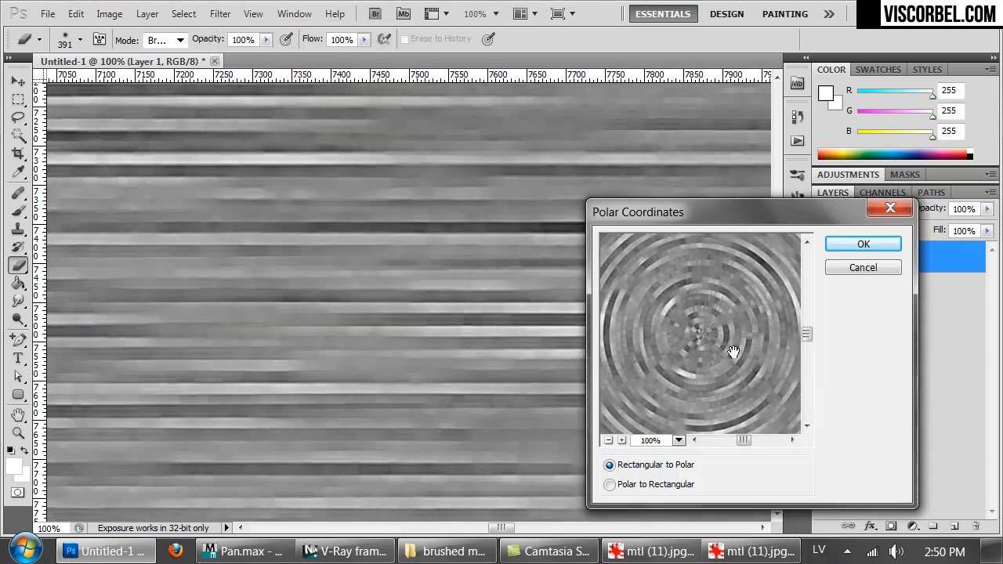
left_click_drag(742, 368, 721, 310)
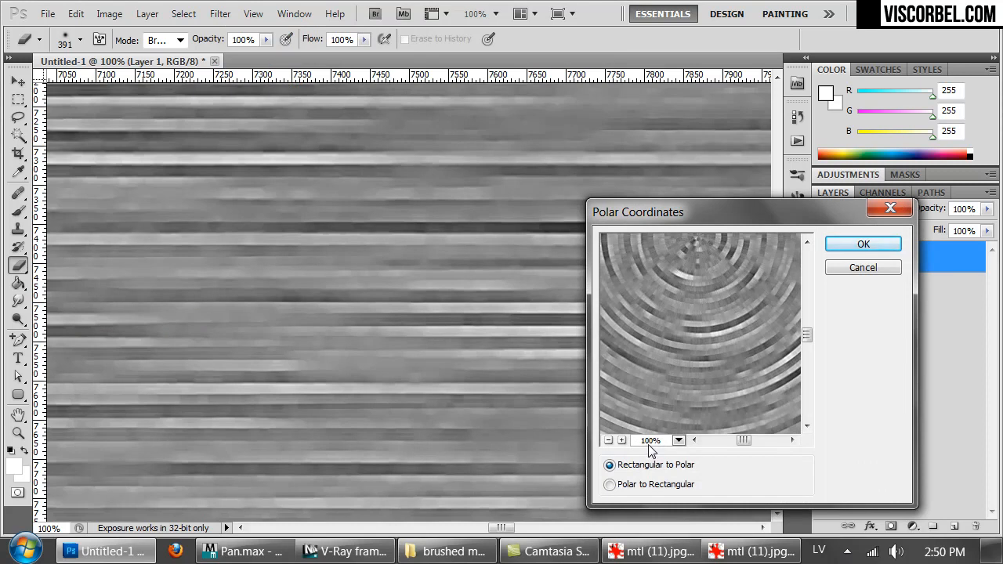
left_click_drag(690, 370, 693, 196)
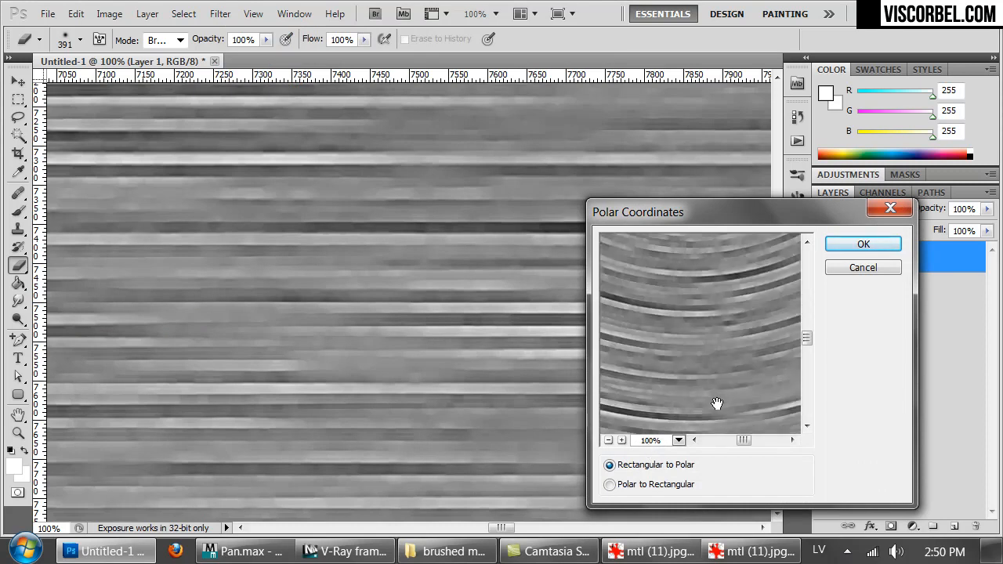
left_click_drag(717, 403, 646, 407)
left_click(864, 245)
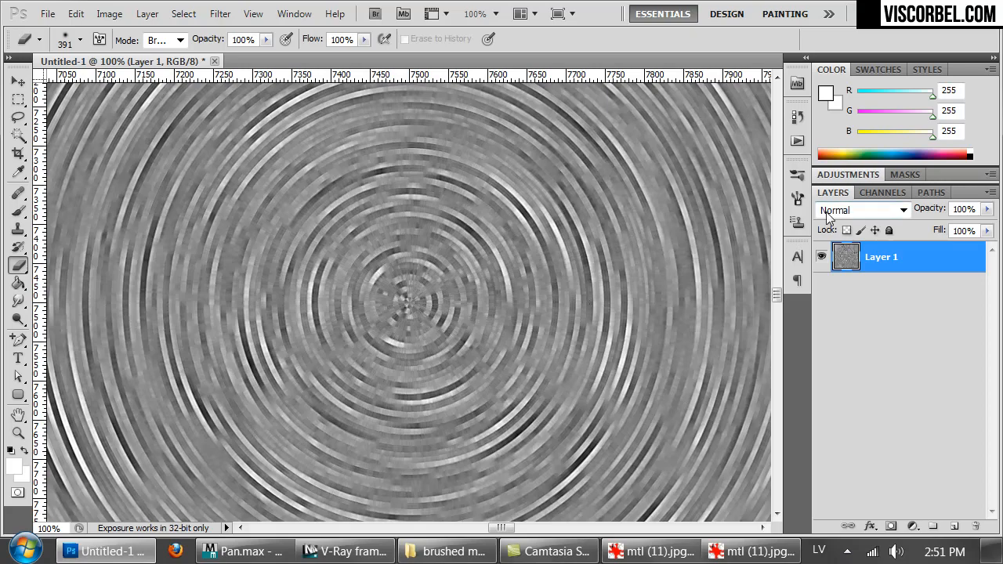
- Reduce the circular streak image to 4096 × 4096 pixels with constrained proportions and bicubic resampling
key("ctrl+minus")
key("ctrl+minus")
key("ctrl+minus")
key("ctrl+minus")
key("ctrl+minus")
key("ctrl+minus")
key("ctrl+minus")
key("ctrl+minus")
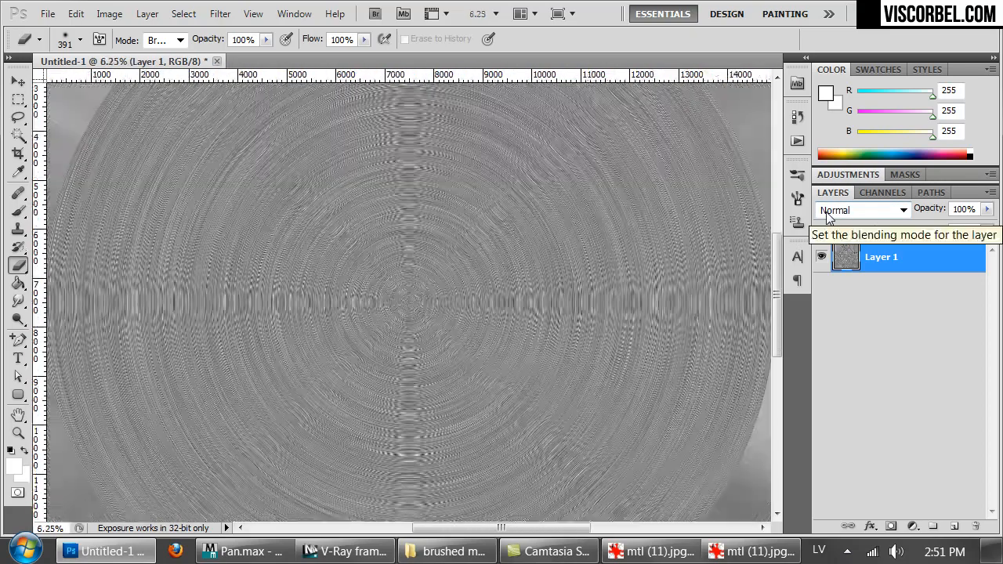
key("ctrl+minus")
key("ctrl+minus")
key("ctrl+minus")
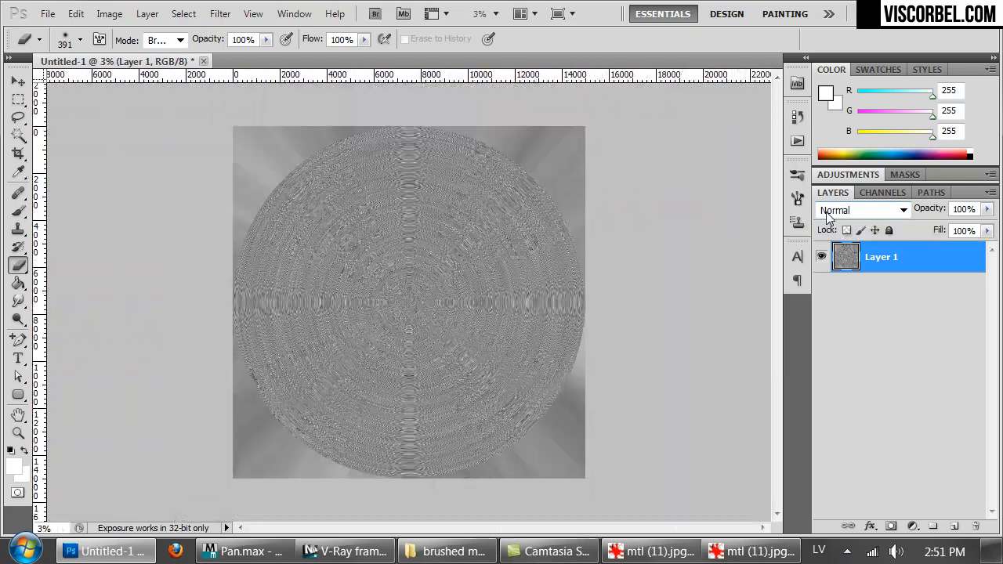
key("ctrl+alt+i")
type("4000")
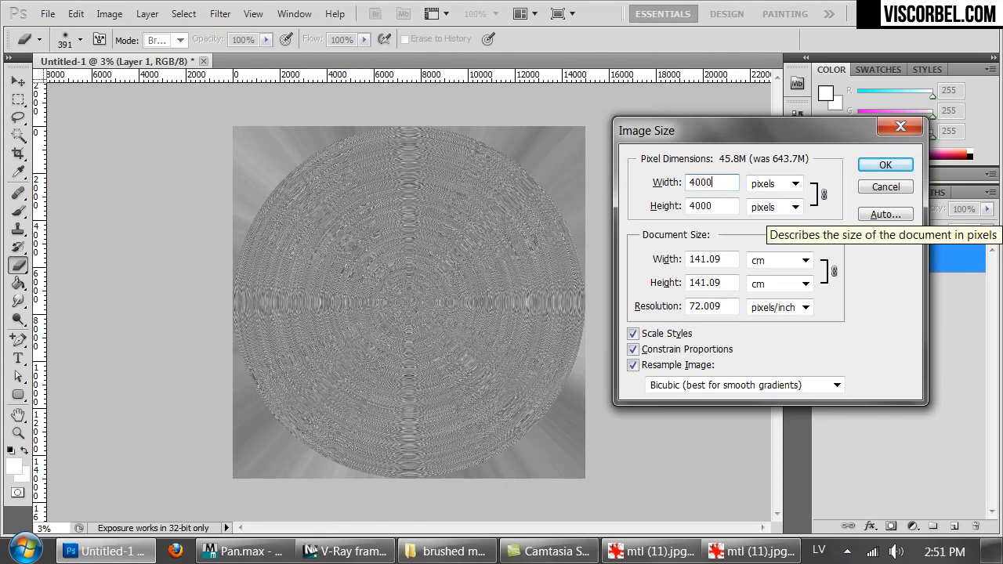
key("BackSpace")
key("BackSpace")
type("96")
key("Return")
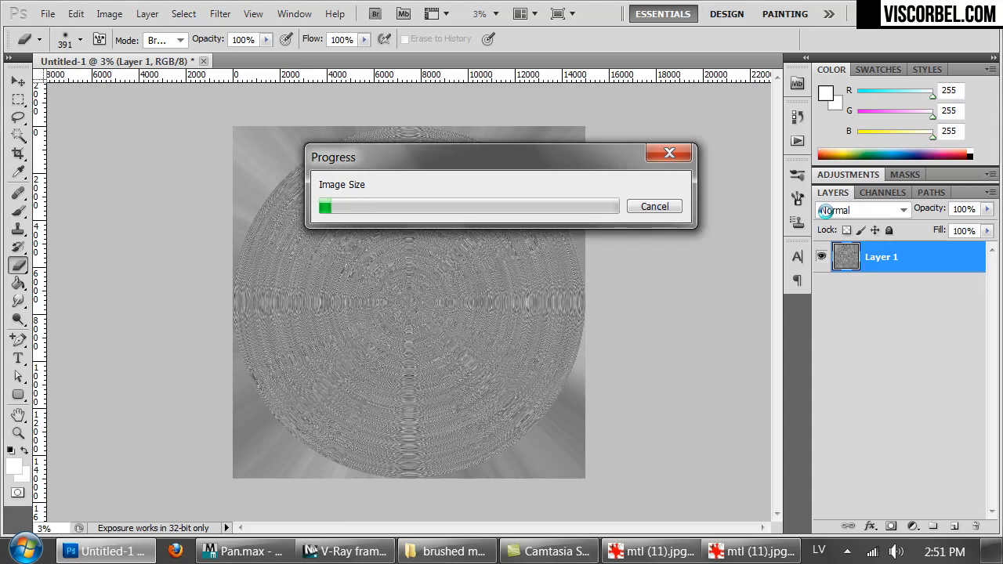
- Examine the circular streak pattern at several magnifications, from the centre outward, for a visible seam
key("ctrl+1")
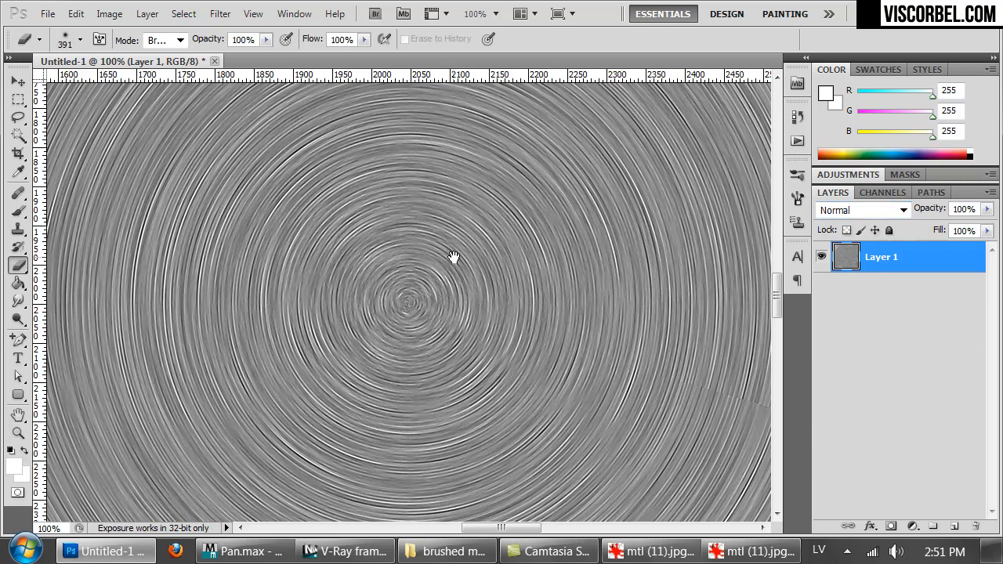
left_click_drag(422, 206, 412, 331)
left_click_drag(415, 279, 423, 401)
left_click_drag(486, 307, 479, 468)
left_click_drag(474, 335, 480, 464)
mouse_move(475, 253)
left_mouse_down()
mouse_move(475, 419)
mouse_move(471, 171)
left_mouse_up()
mouse_move(473, 462)
left_mouse_down()
mouse_move(462, 110)
mouse_move(456, 194)
left_mouse_up()
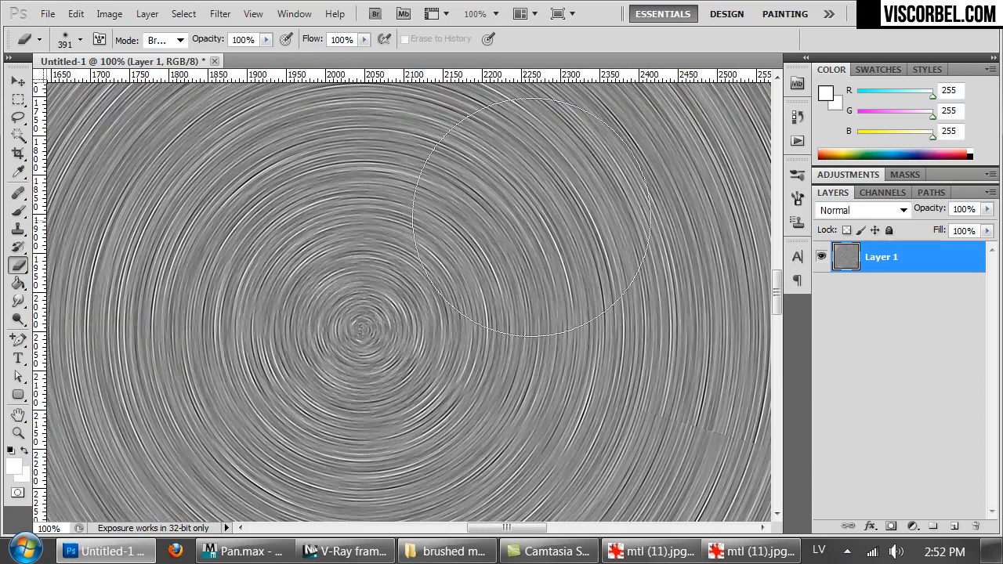
mouse_move(643, 274)
left_mouse_down()
mouse_move(410, 291)
mouse_move(87, 191)
left_mouse_up()
key("ctrl+minus")
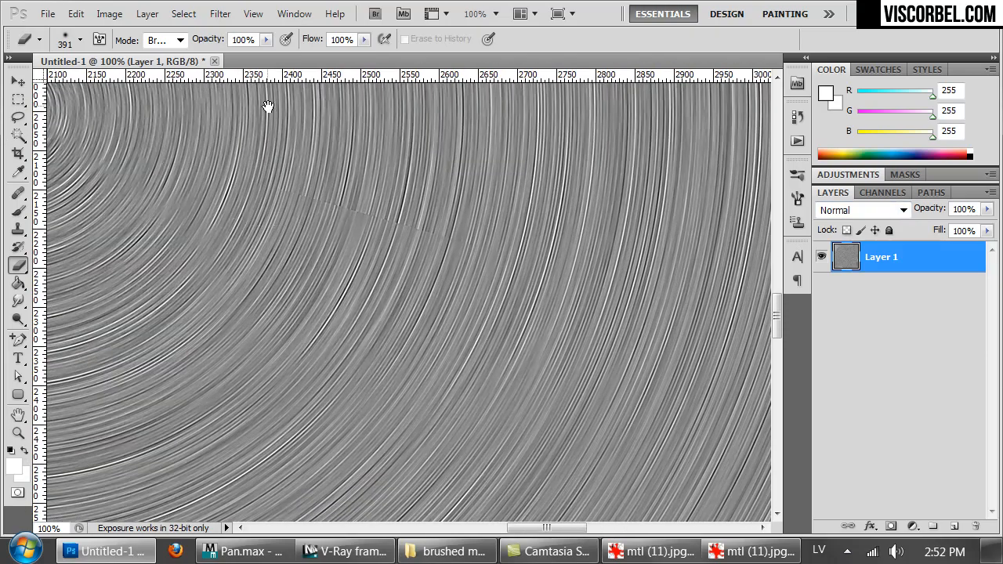
key("ctrl+minus")
key("ctrl+minus")
key("ctrl+minus")
key("ctrl+plus")
key("ctrl+plus")
key("ctrl+plus")
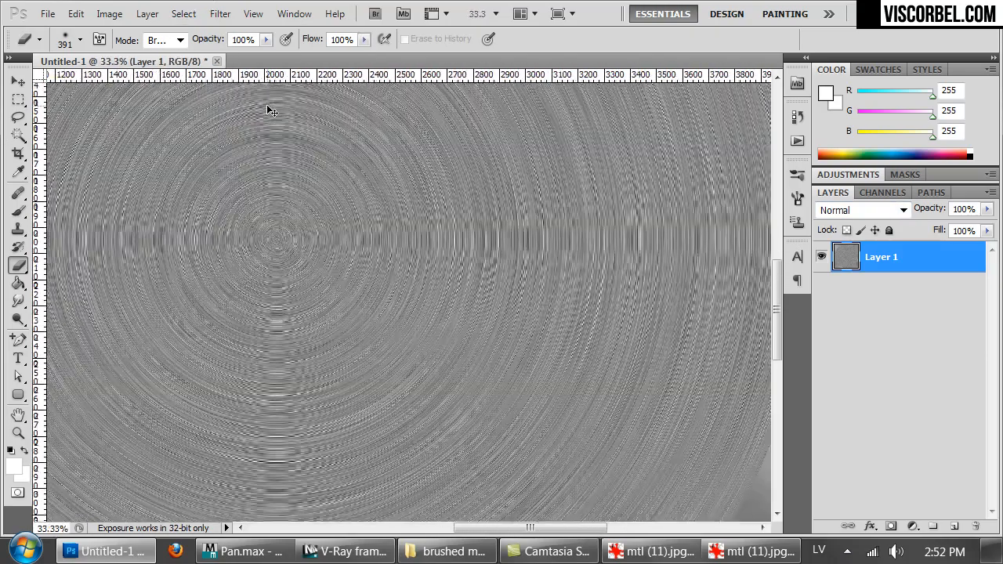
left_click_drag(644, 332, 366, 247)
left_click_drag(580, 328, 327, 282)
left_click_drag(391, 312, 828, 453)
left_click_drag(517, 230, 666, 294)
- Duplicate the circular streak layer and rotate the copy by 45 degrees with Free Transform
key("ctrl+j")
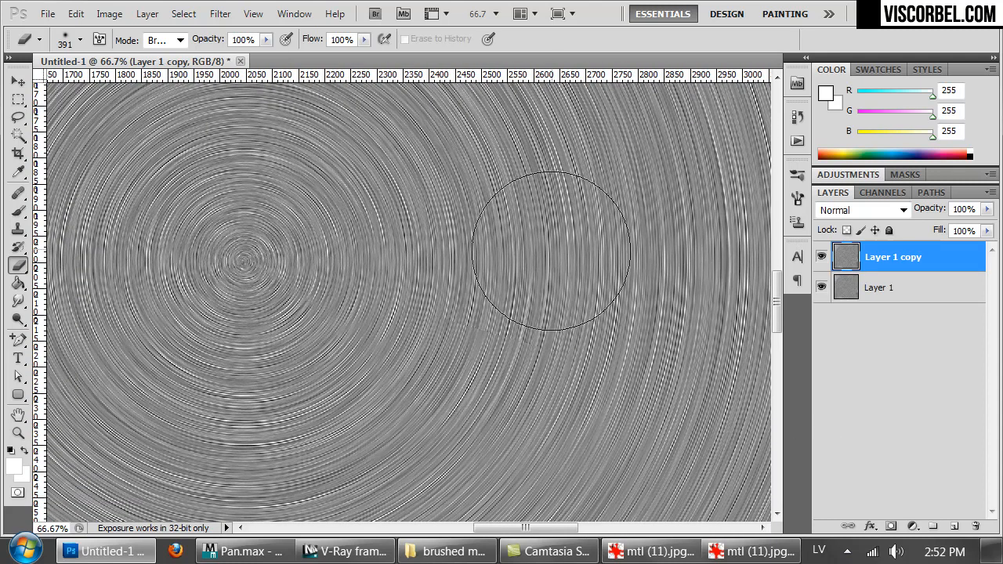
key("m")
right_click(562, 227)
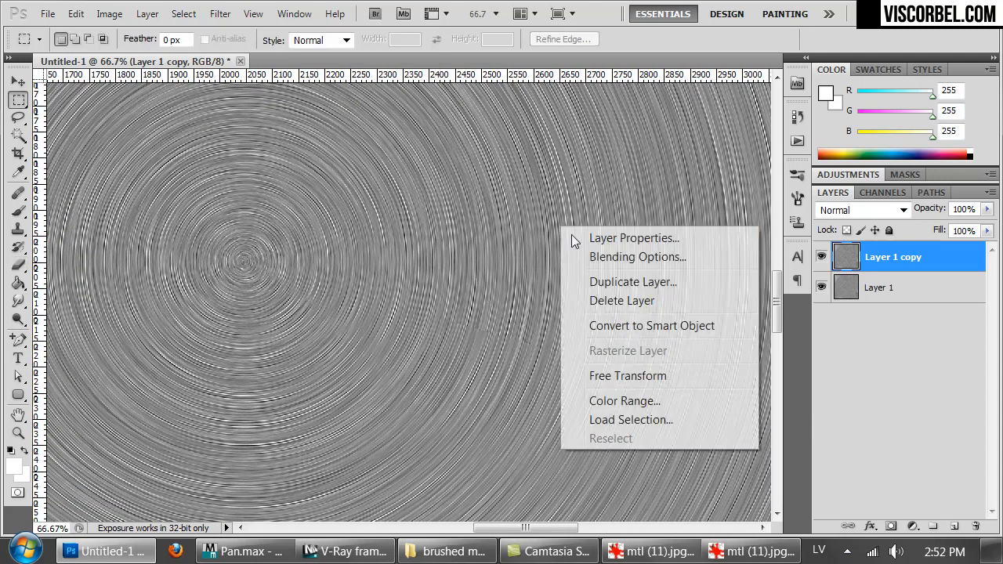
left_click(629, 380)
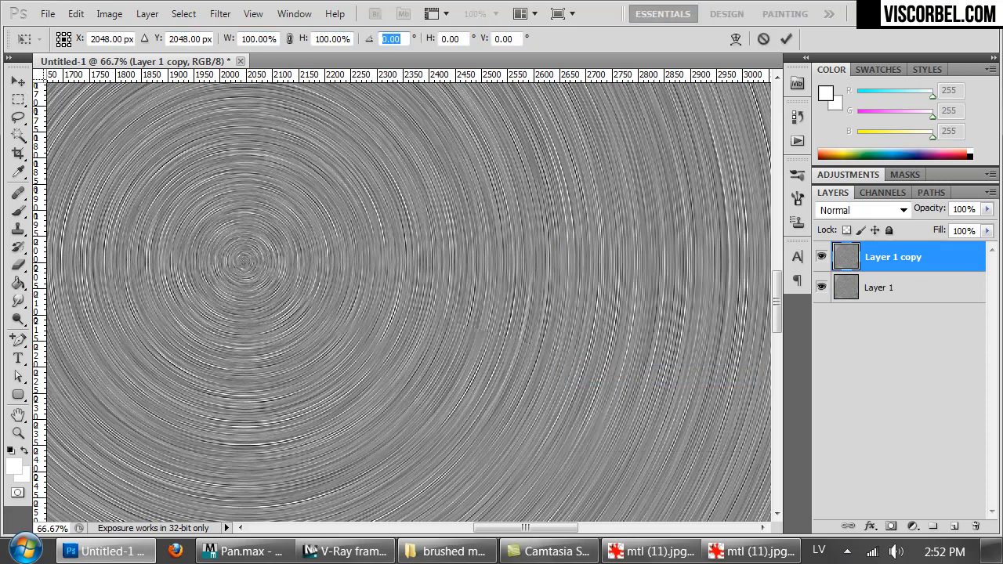
type("45")
key("Return")
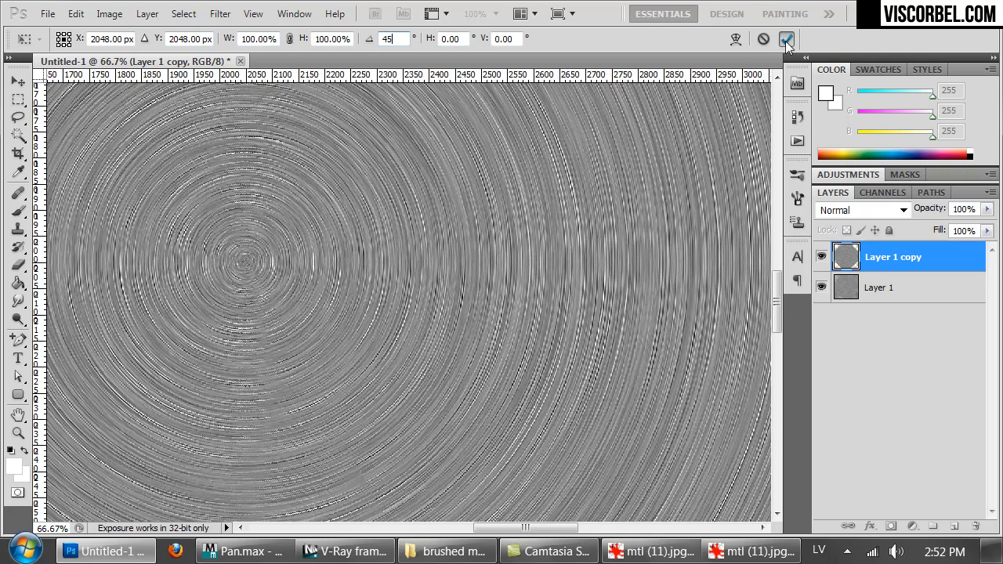
left_click(787, 39)
- Erase the seam area of the rotated copy with the Eraser so the layer underneath shows through
mouse_move(459, 410)
left_mouse_down()
mouse_move(466, 309)
mouse_move(491, 280)
left_mouse_up()
key("e")
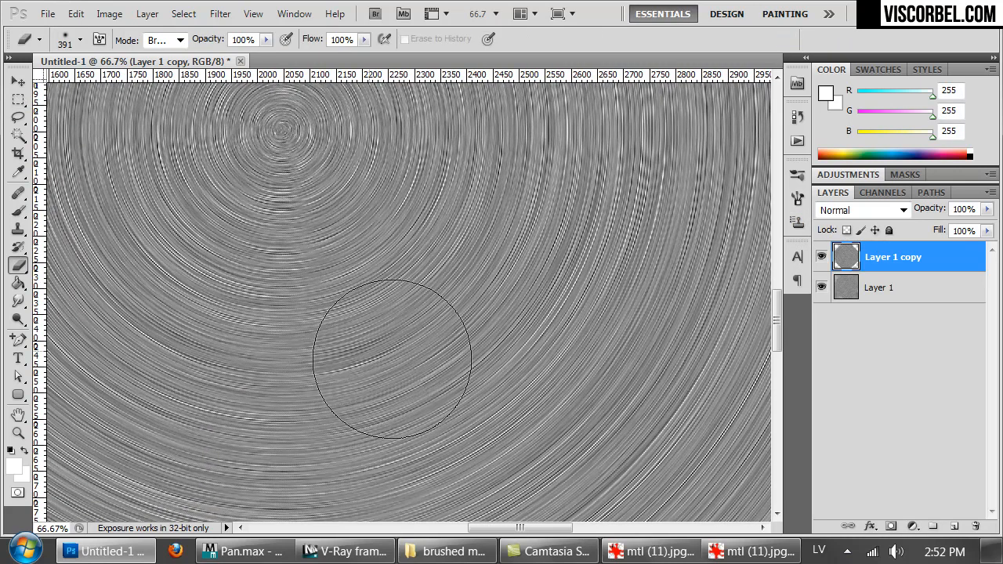
left_click_drag(581, 377, 588, 273)
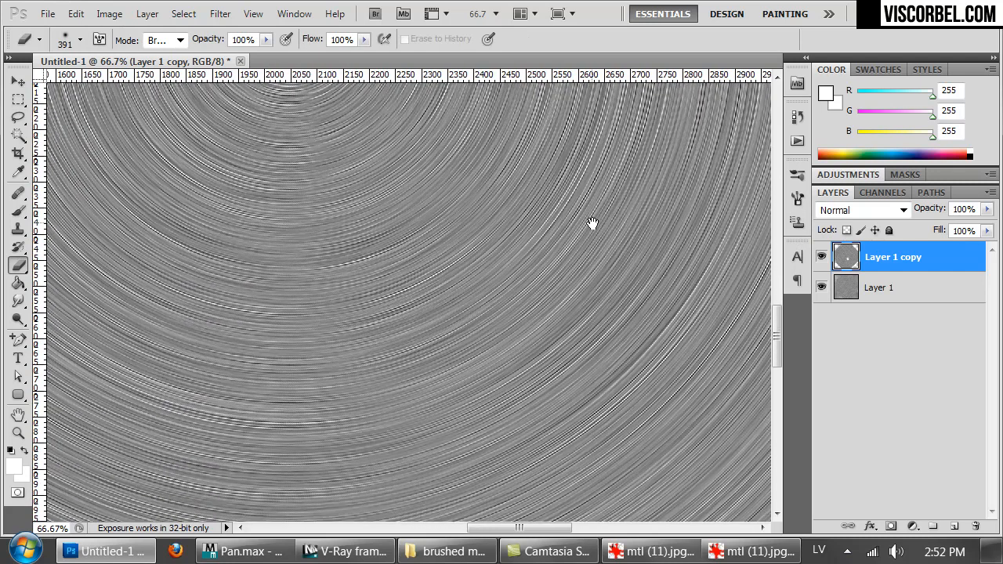
- Save the image in PNG format as noise_radial.png in the Textures folder, replacing the existing file
key("ctrl+shift+s")
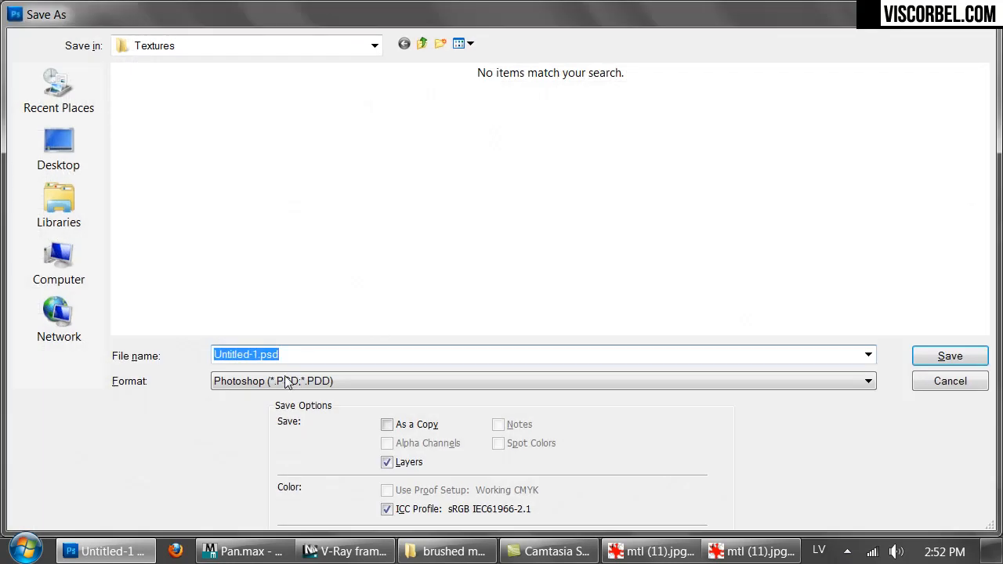
left_click(274, 381)
left_click(298, 303)
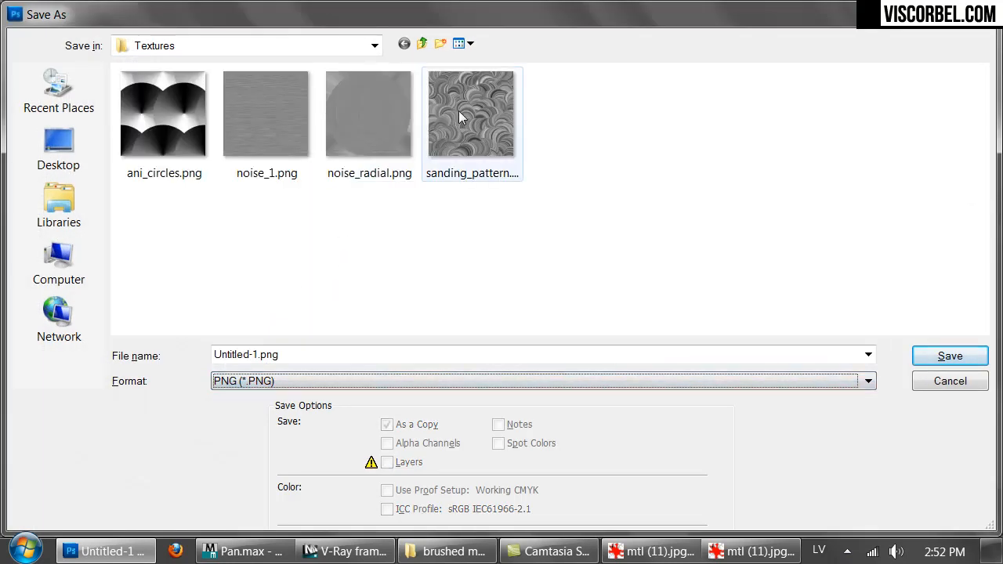
double_click(372, 108)
left_click(451, 222)
left_click(555, 195)
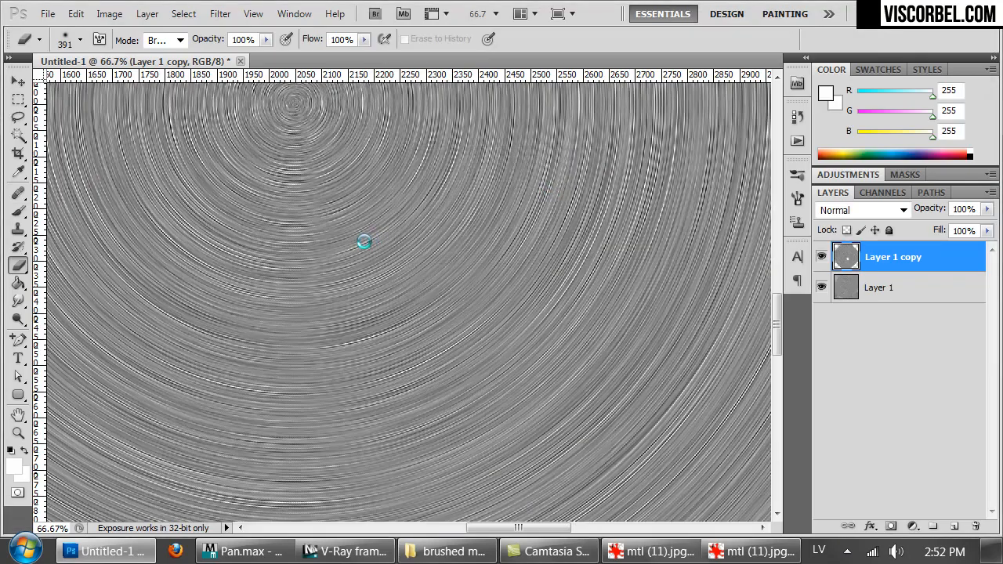
- Switch to 3ds Max and load noise_radial.png as a Bitmap into the pan material's Bump map slot
left_click(345, 551)
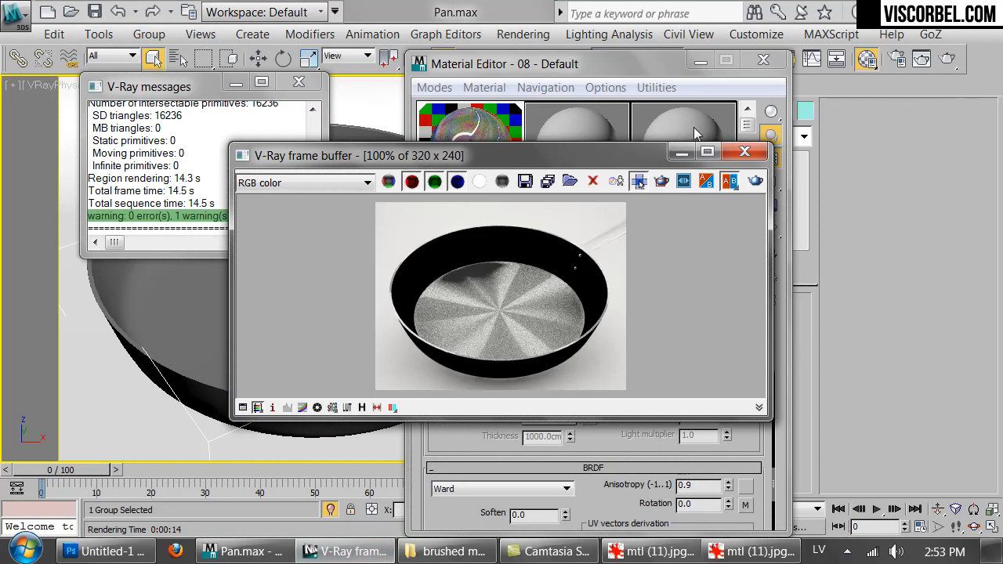
left_click(599, 58)
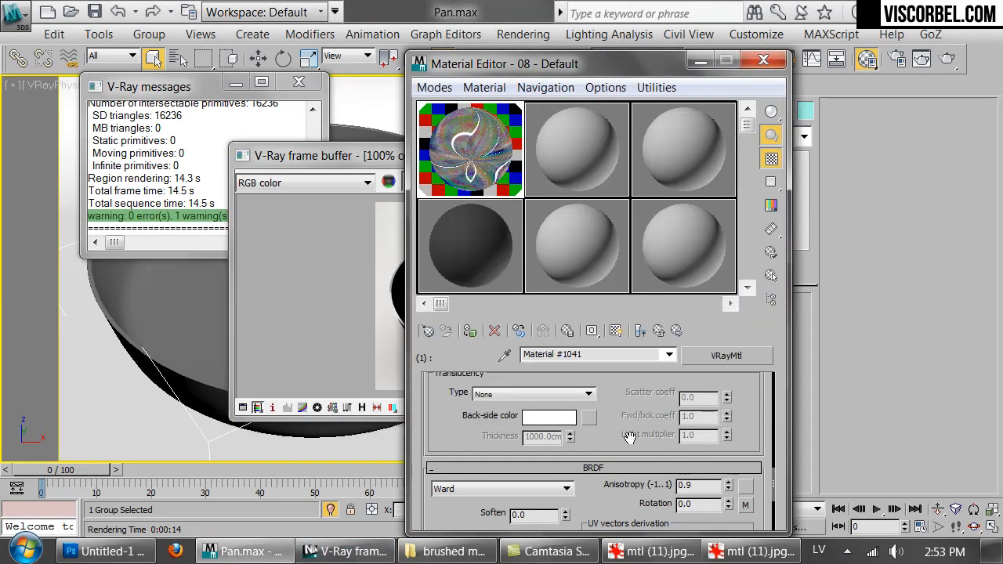
scroll(630, 436, "down", 5)
left_click(585, 461)
scroll(558, 439, "down", 6)
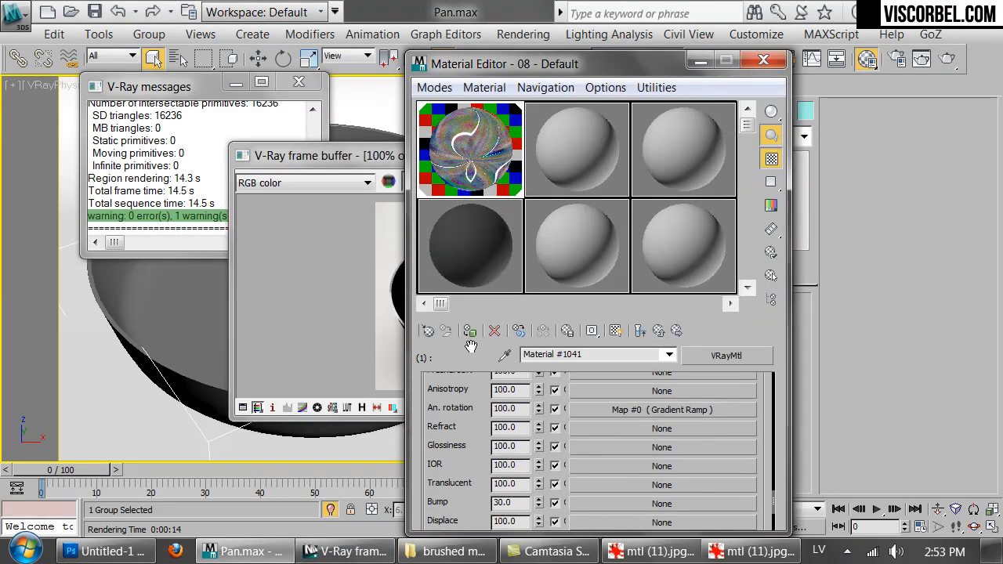
left_click(580, 427)
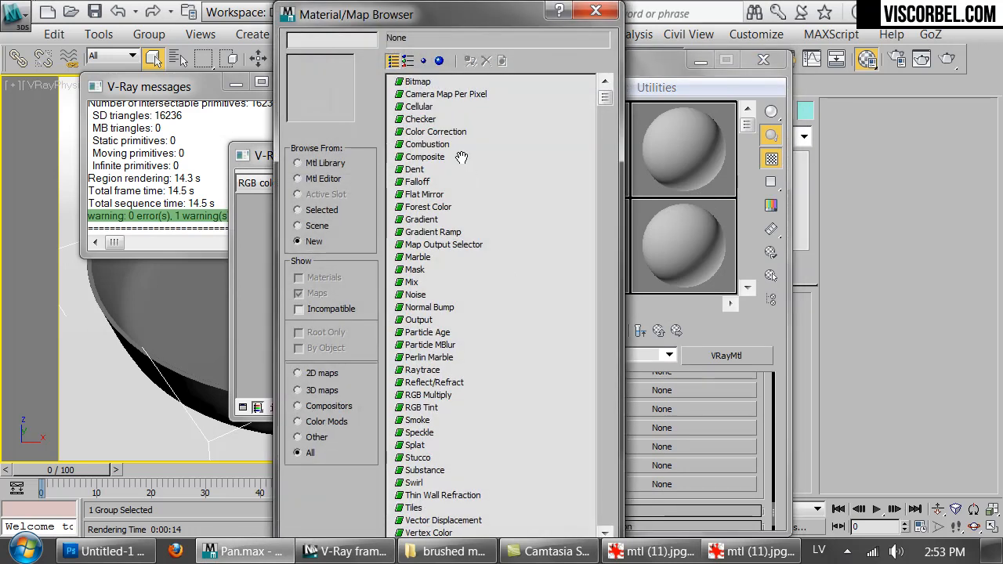
double_click(418, 83)
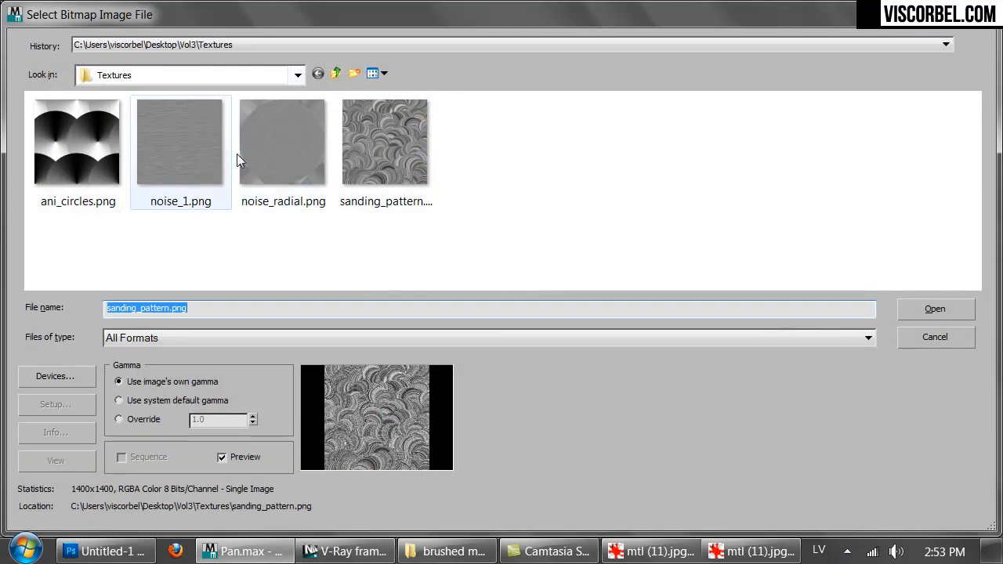
double_click(283, 147)
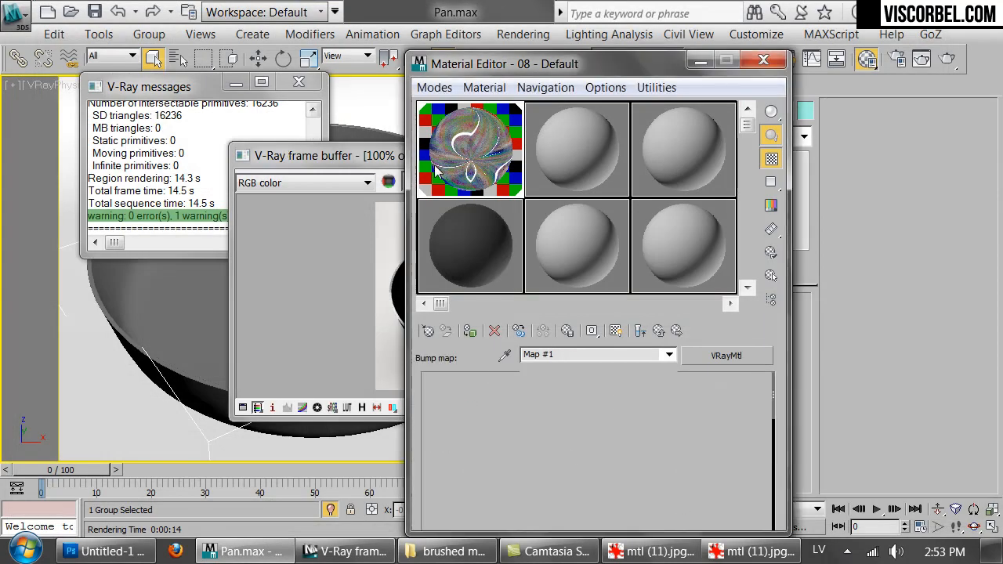
- Set the blur of the noise_radial.png bump bitmap to 0.5
left_click(641, 331)
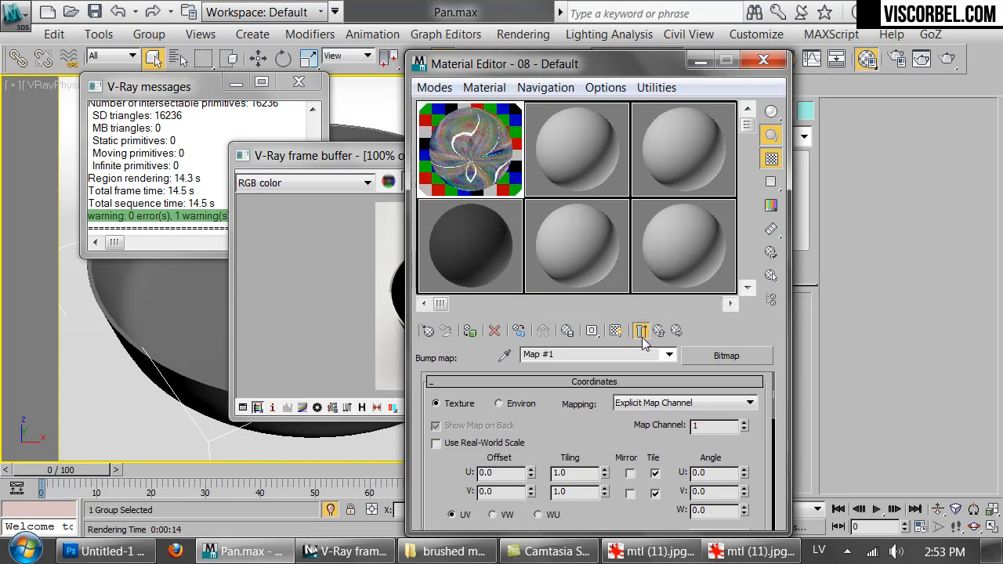
scroll(474, 416, "down", 6)
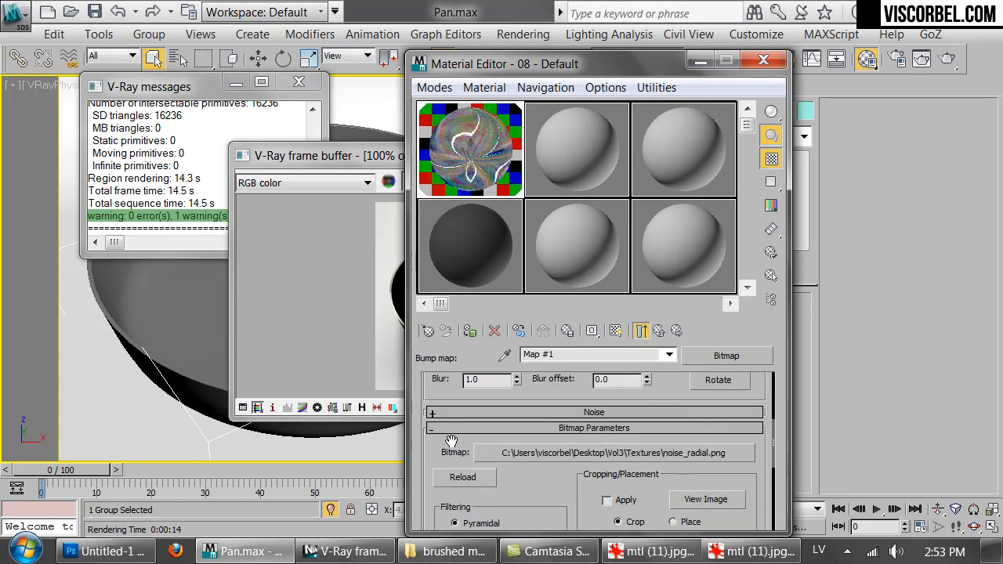
scroll(475, 416, "down", 1)
left_click_drag(491, 402, 387, 389)
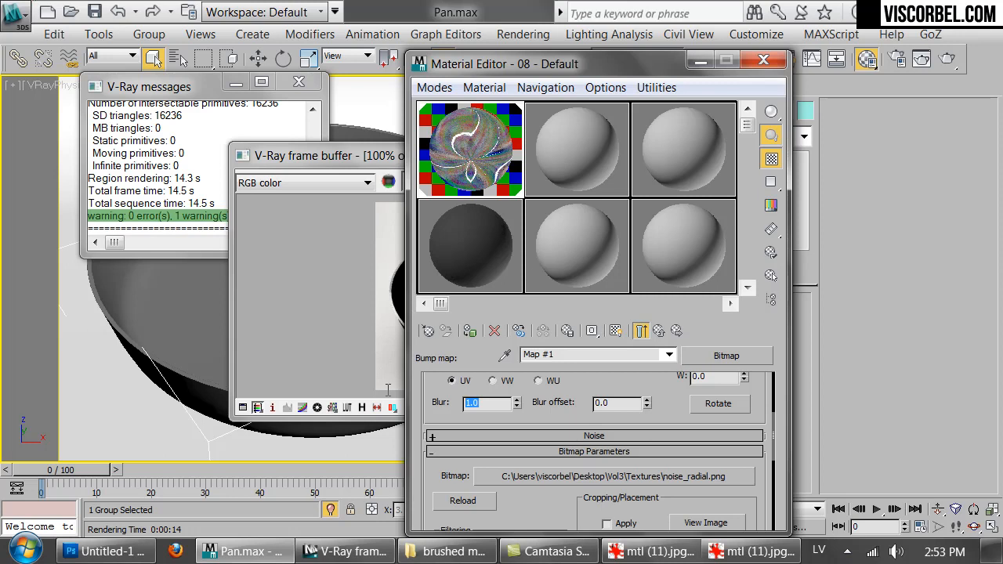
key("Return")
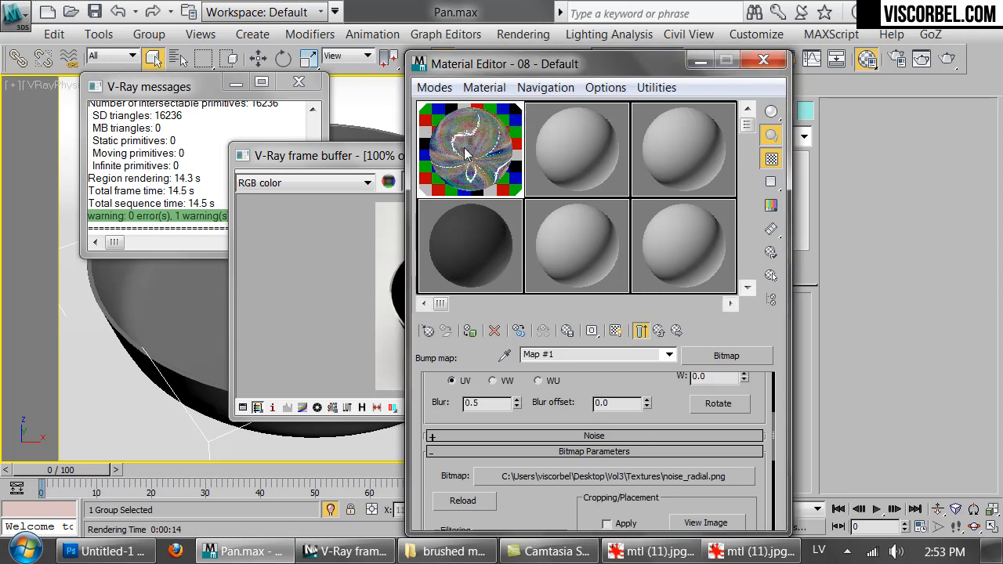
- Open an enlarged preview of the material sample and set the material's Bump amount to 10
left_click_drag(502, 69, 559, 51)
double_click(541, 139)
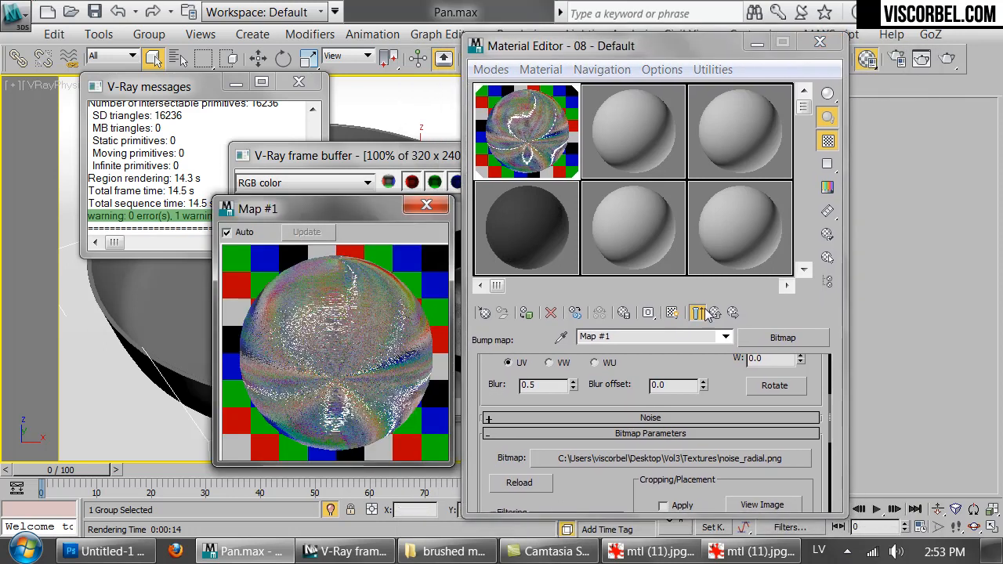
left_click(698, 313)
type("10")
key("Return")
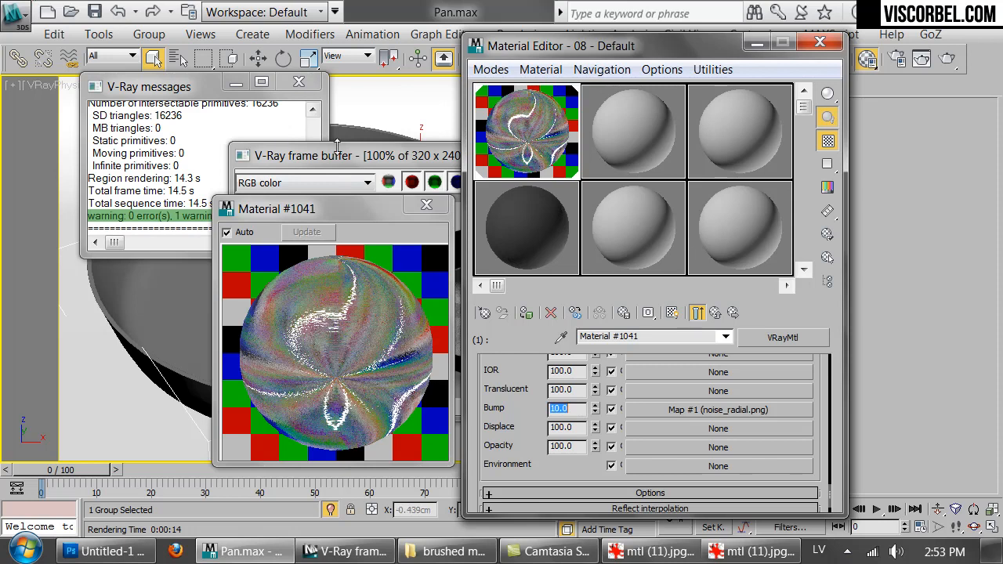
- Render a region around the pan in the V-Ray frame buffer, inspect its base up close, and close the render and sample preview windows
left_click(343, 162)
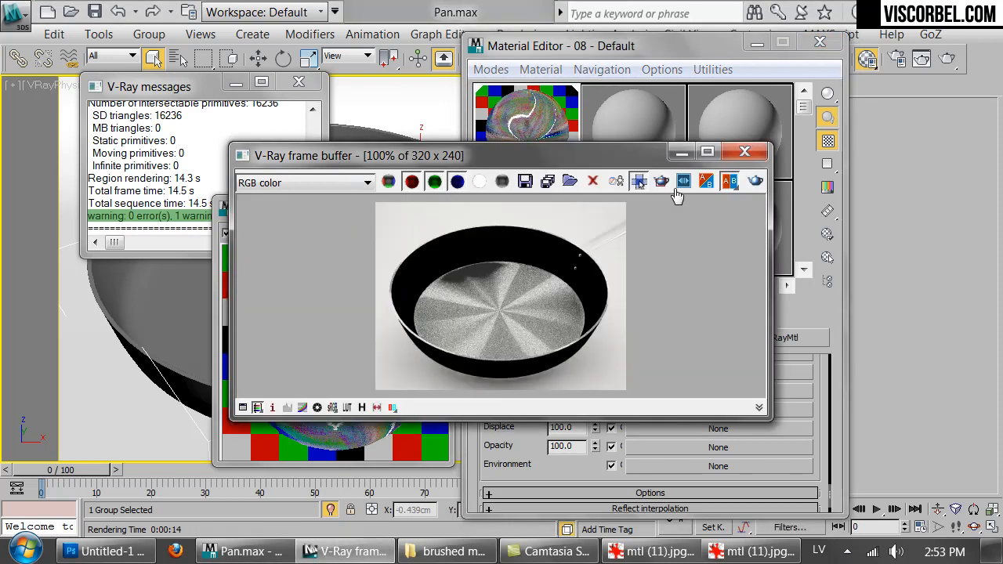
left_click_drag(401, 222, 592, 372)
left_click(755, 182)
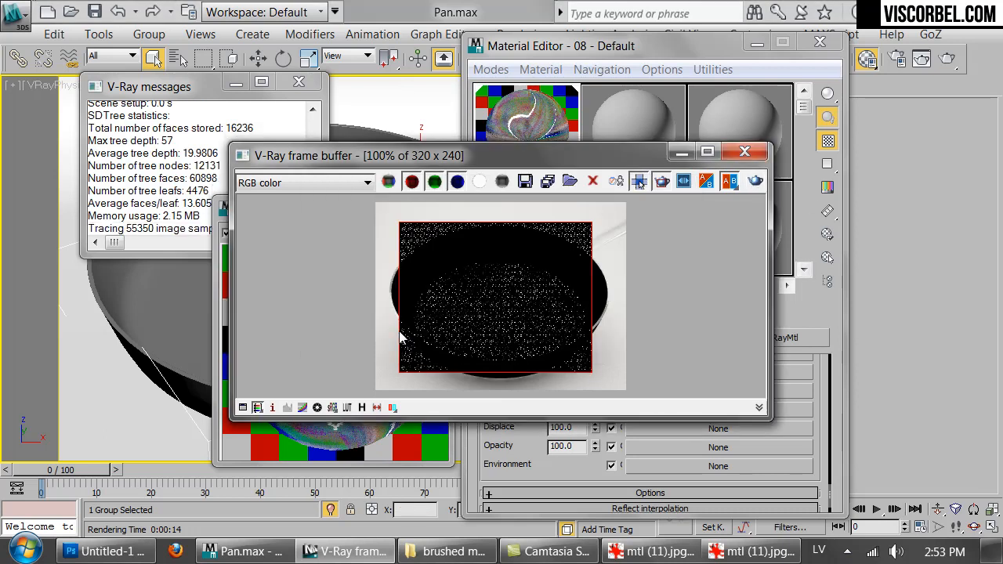
scroll(502, 313, "up", 1)
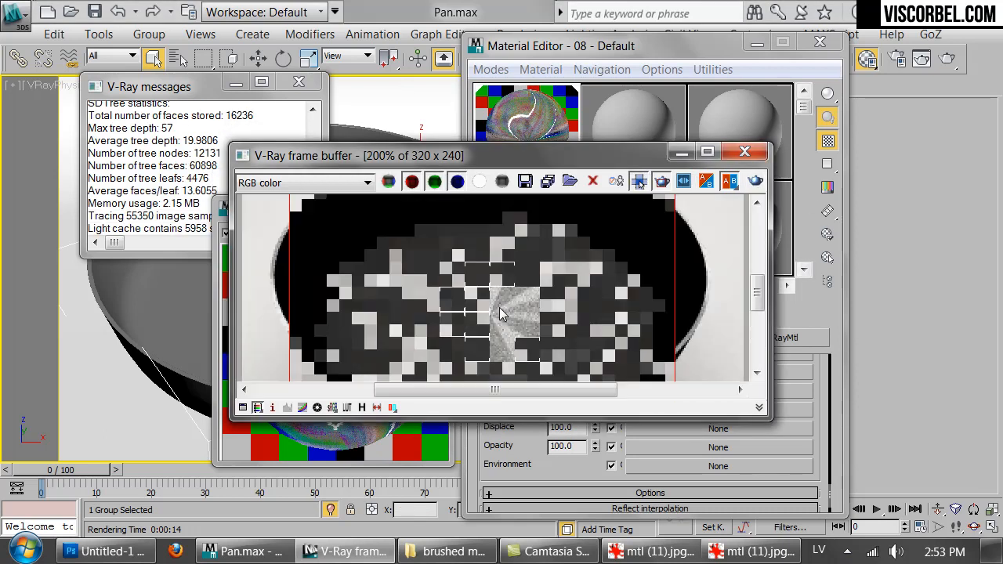
scroll(500, 307, "up", 1)
scroll(493, 290, "down", 1)
scroll(491, 297, "down", 1)
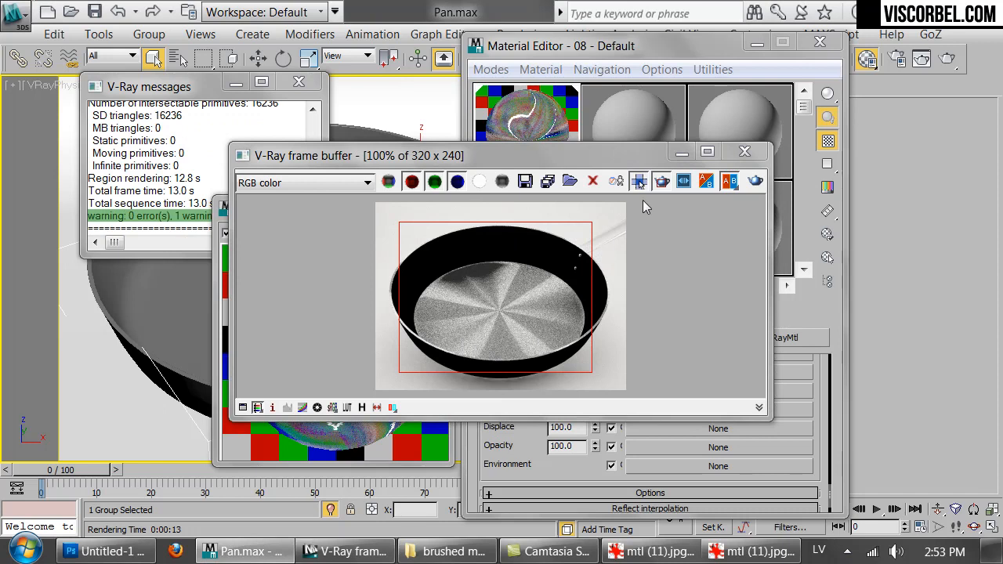
left_click(745, 152)
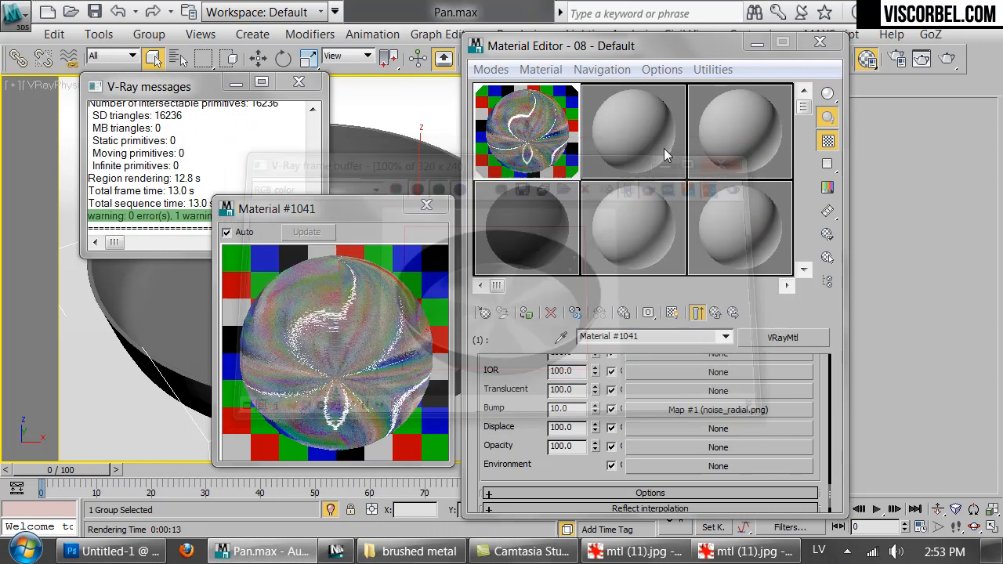
left_click(447, 204)
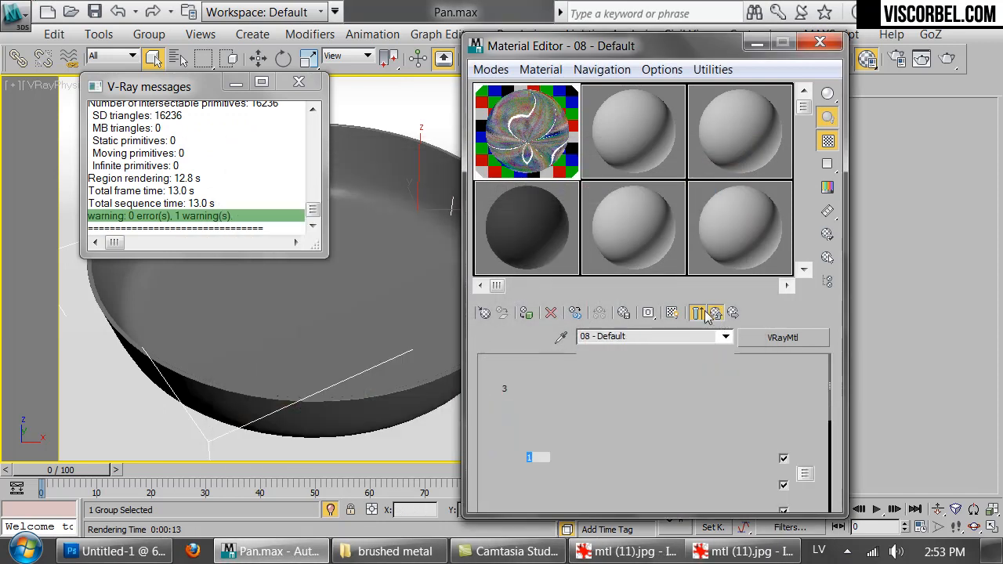
- Copy the first sub-material of the Multi/Sub-Object material and paste it as a copy into the ID 2 slot
left_click(715, 313)
right_click(667, 464)
left_click(694, 403)
right_click(675, 483)
left_click(700, 492)
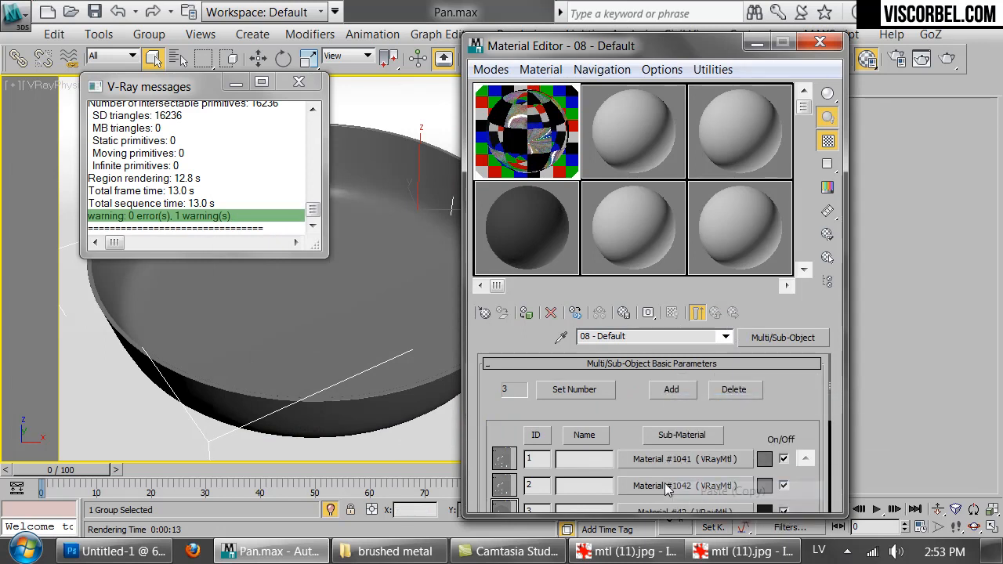
- Clear the anisotropy rotation map from the ID 2 sub-material
left_click(665, 484)
scroll(755, 475, "up", 8)
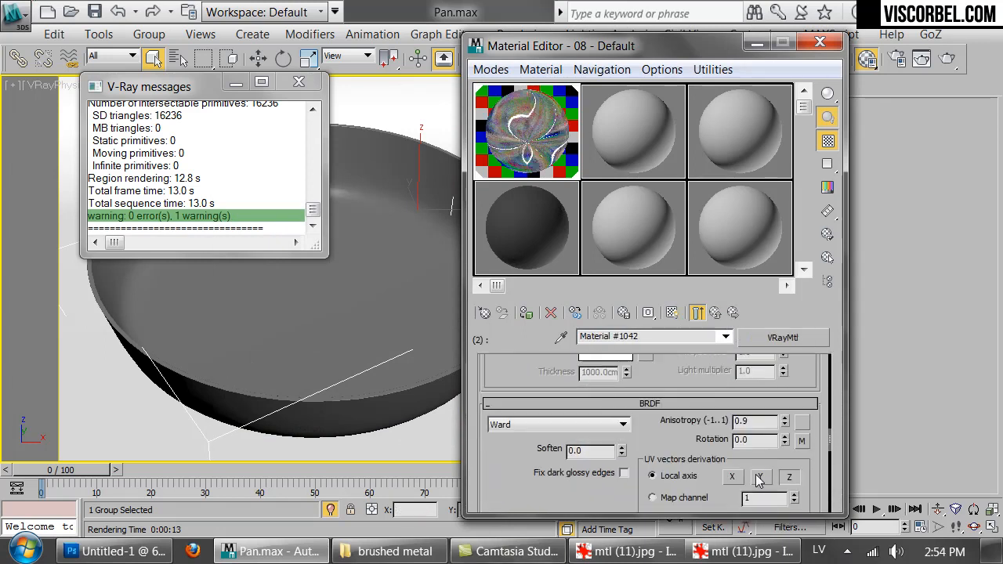
scroll(793, 472, "down", 2)
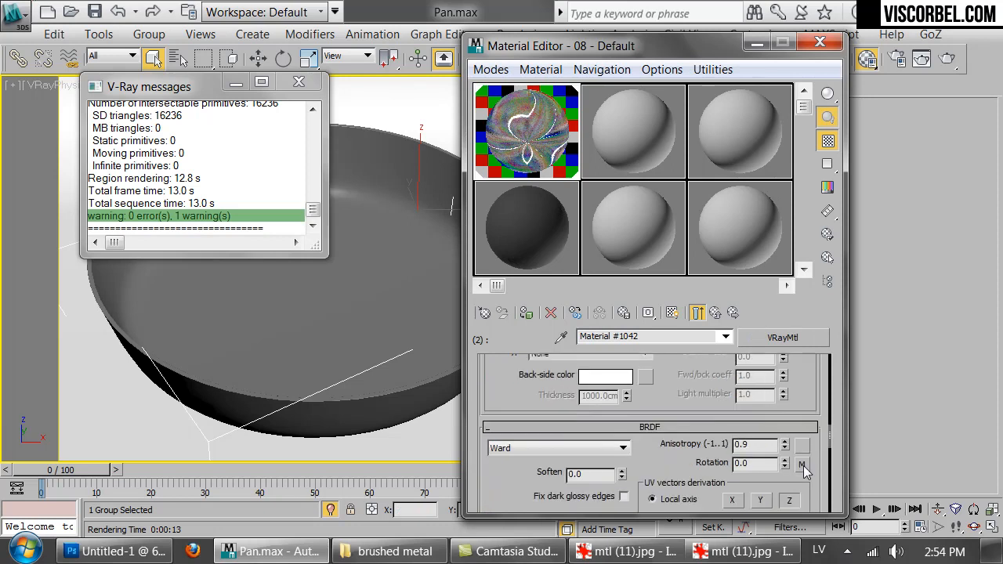
right_click(803, 467)
left_click_drag(677, 449, 655, 257)
scroll(637, 396, "down", 3)
right_click(676, 429)
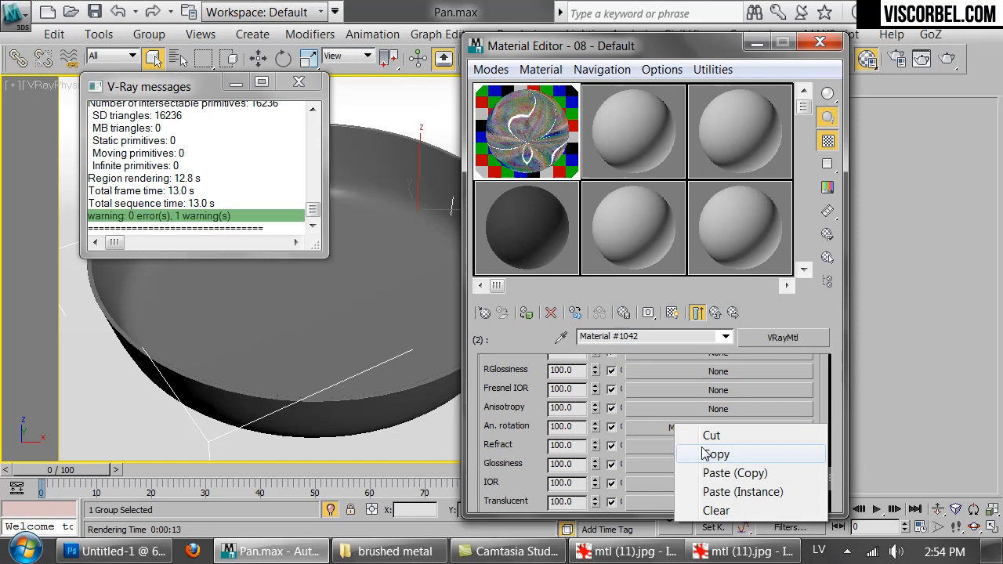
left_click(708, 510)
- Set the ID 2 sub-material's UV vectors derivation to the local X axis in its BRDF settings
scroll(522, 466, "up", 5)
scroll(790, 459, "up", 2)
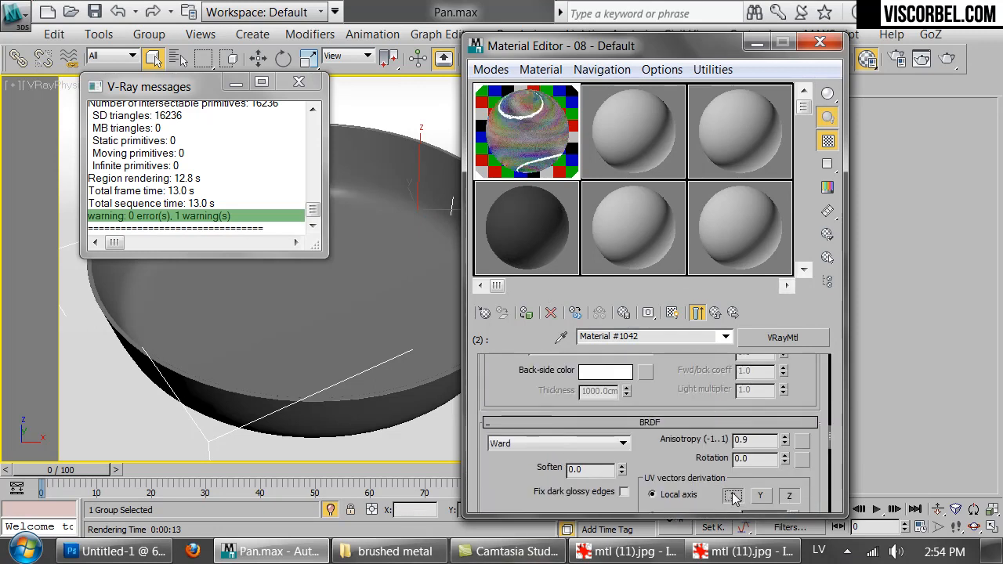
left_click(734, 497)
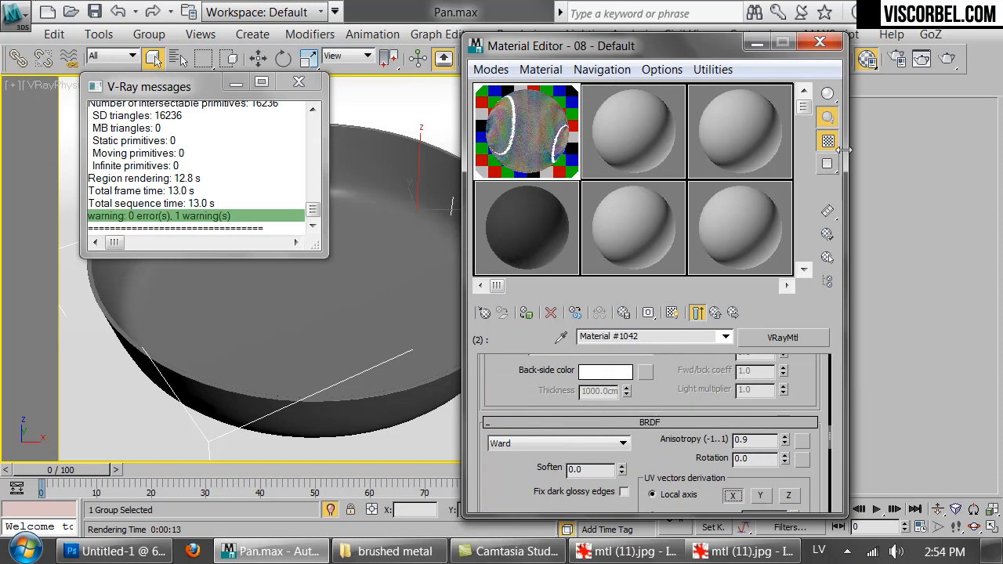
- Replace the bitmap in the ID 2 sub-material's Bump map with noise_1.png from the Textures folder
scroll(700, 431, "down", 10)
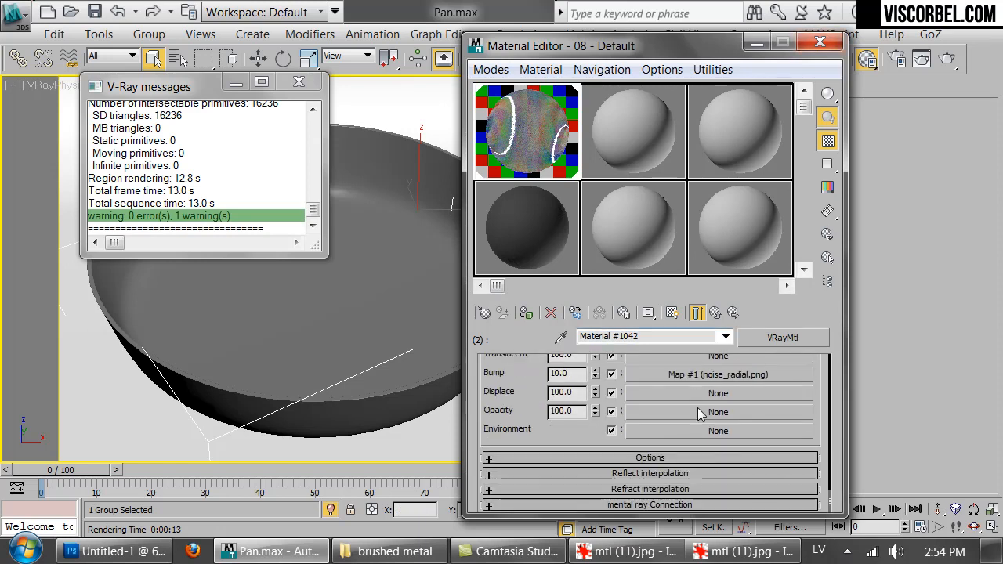
left_click(718, 374)
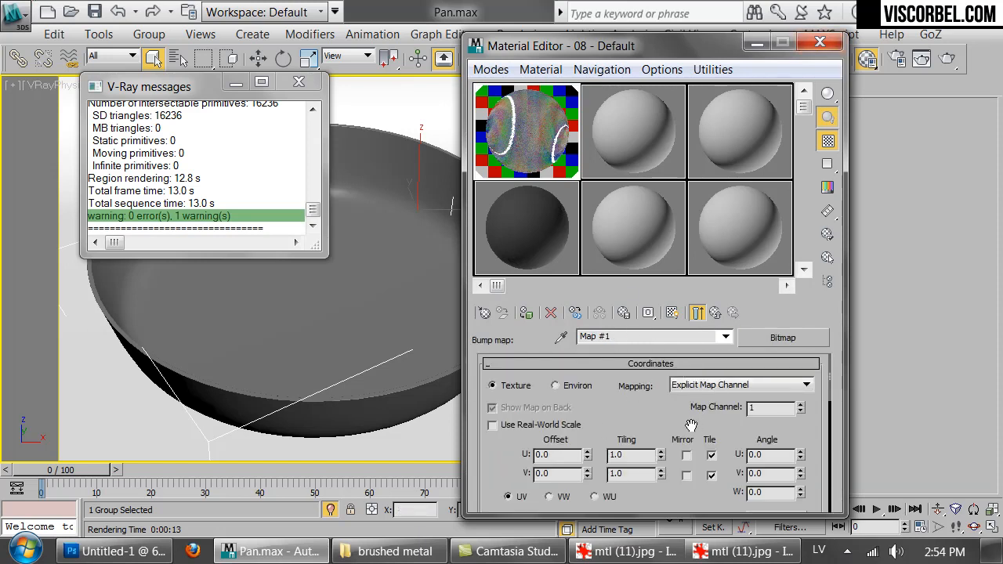
scroll(691, 425, "down", 5)
left_click(650, 430)
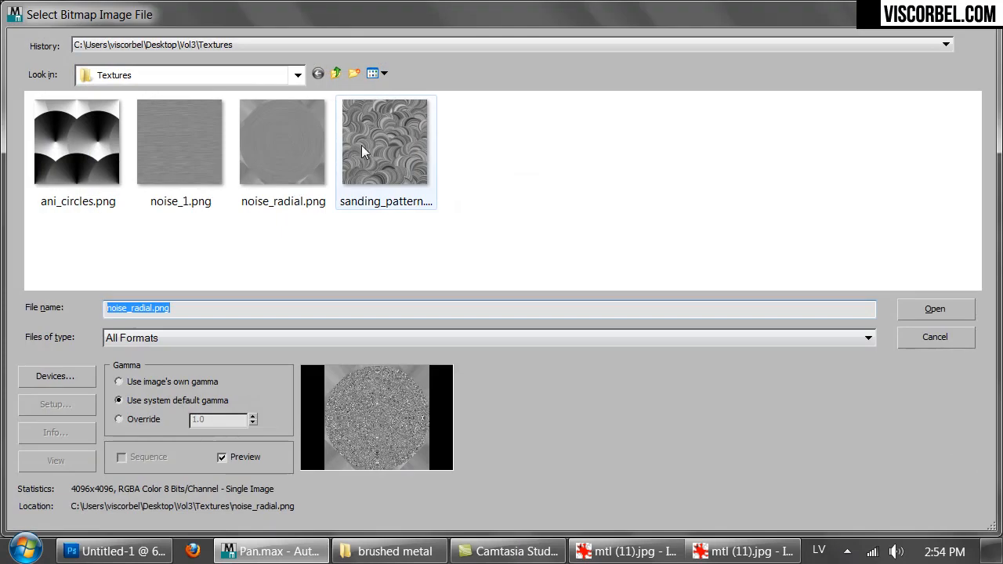
double_click(155, 139)
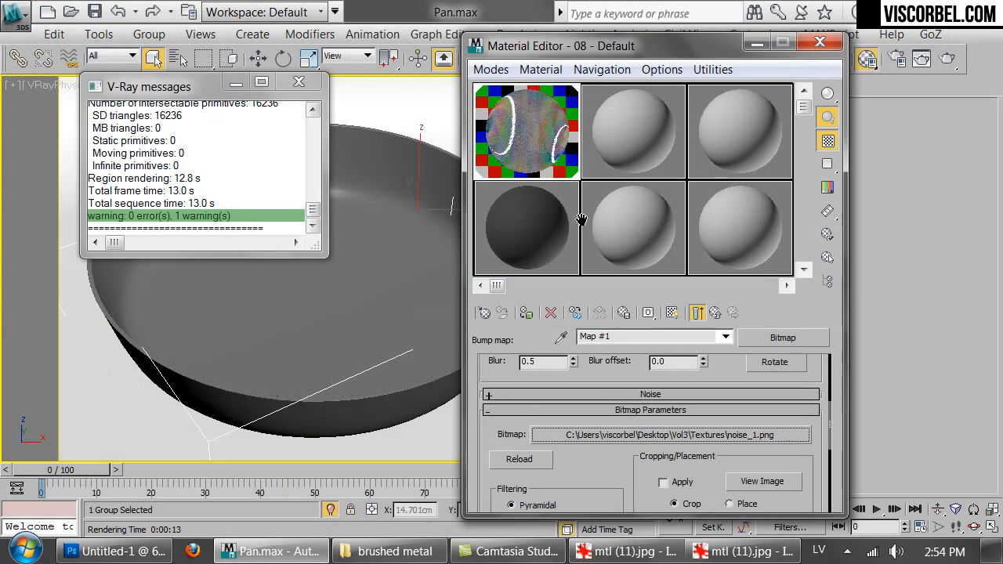
- Show the noise_1.png map in the viewport, close the V-Ray messages, and examine the pan's side wall closely in a Perspective view
left_click(672, 317)
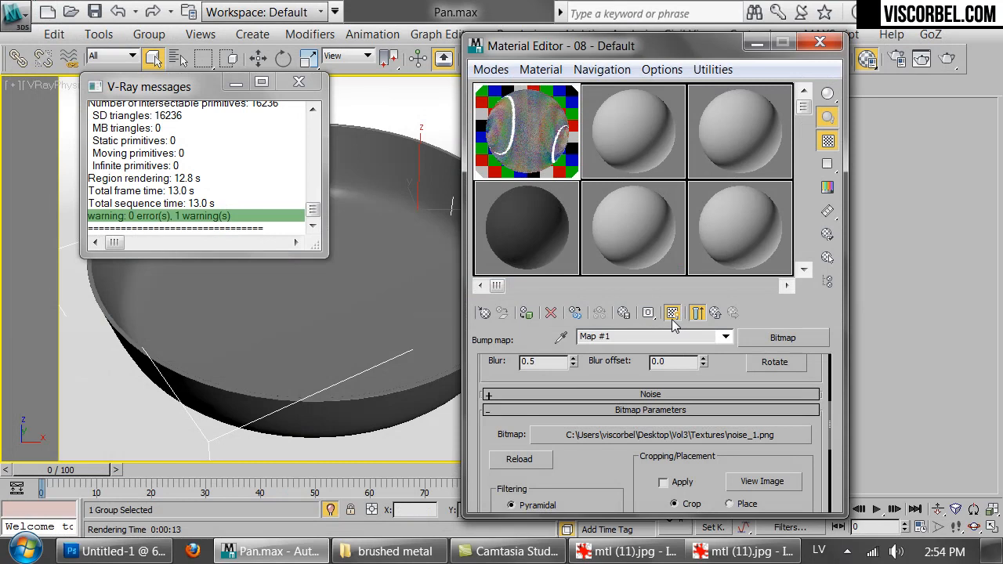
left_click(299, 82)
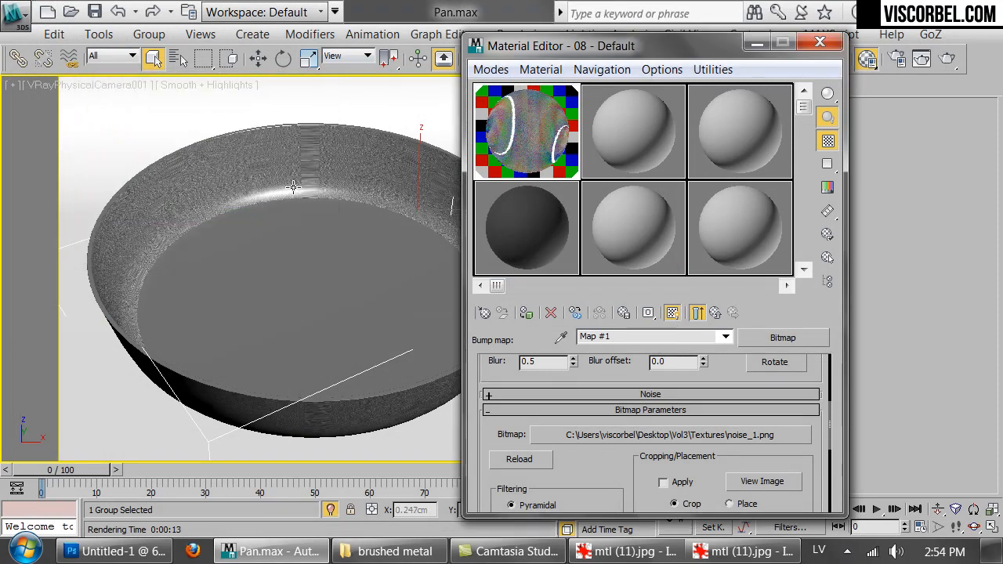
left_click(290, 164)
key("p")
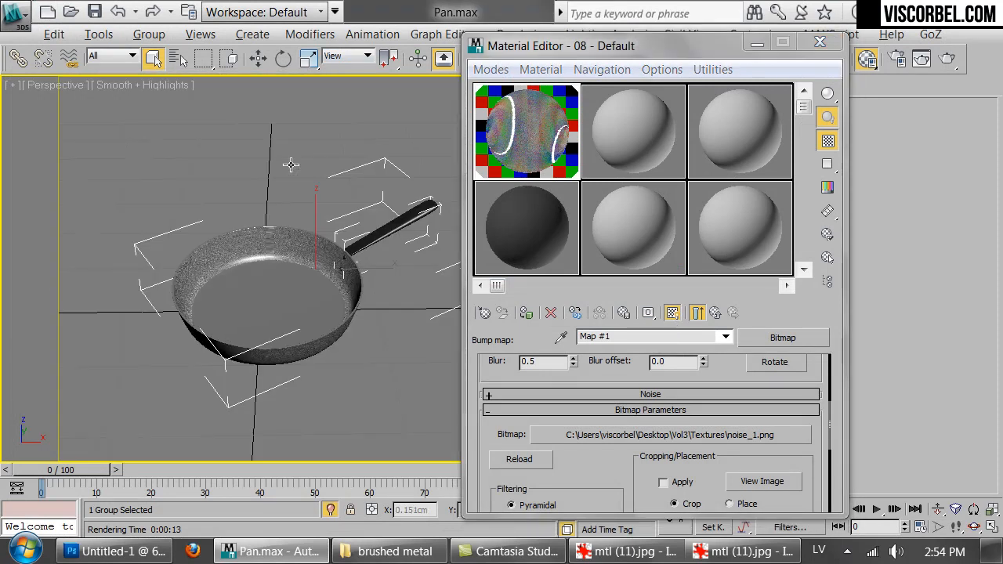
scroll(290, 222, "up", 10)
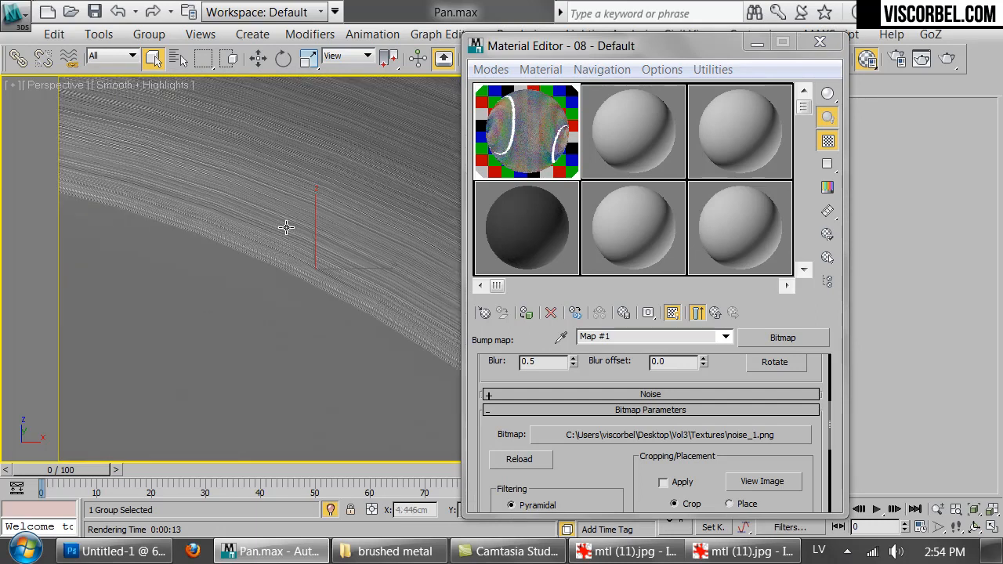
scroll(286, 244, "up", 8)
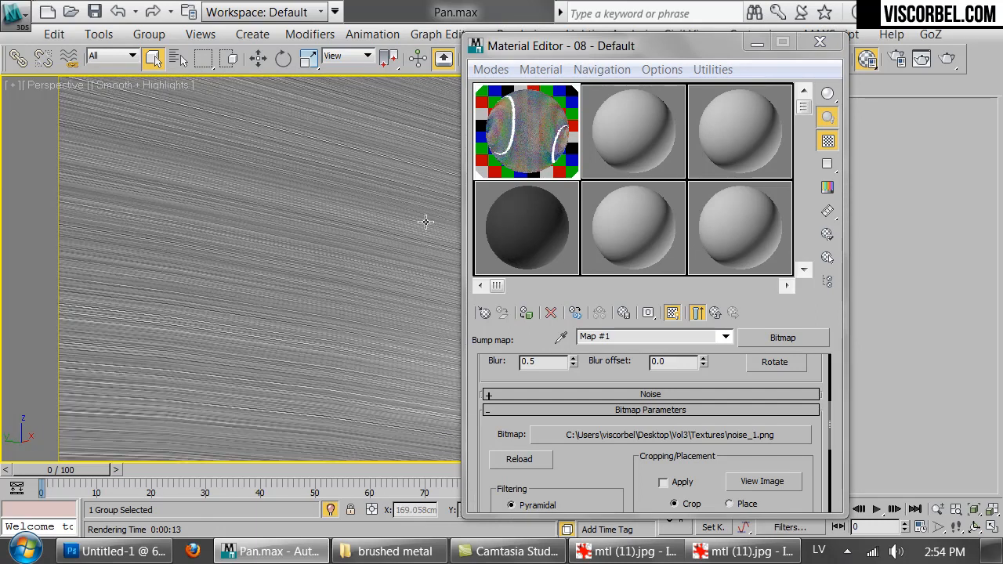
scroll(364, 232, "down", 1)
scroll(682, 400, "up", 3)
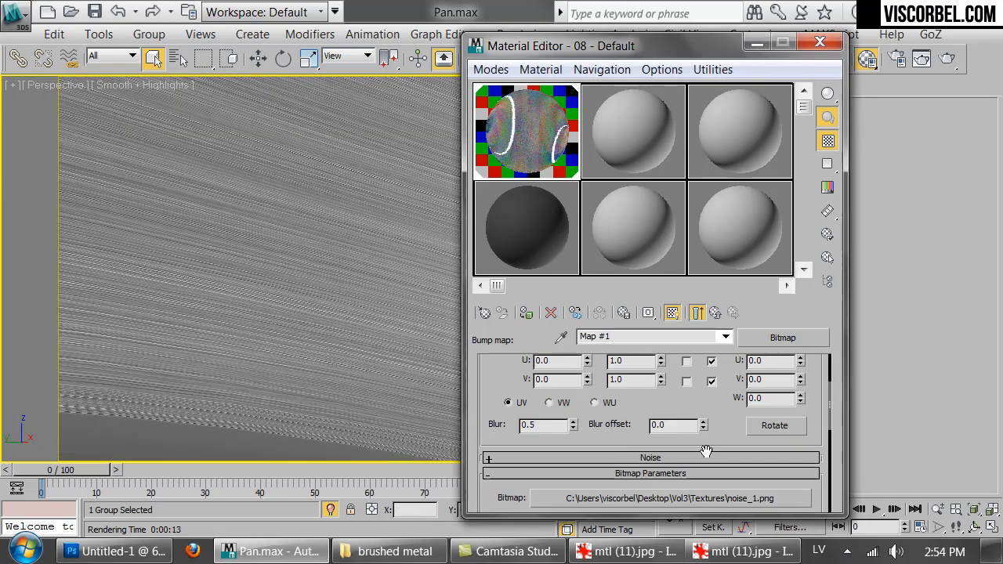
- Set the noise_1.png bump map's tiling to U 11.0 and V 0.3, and check the streaks on the pan's wall
left_click_drag(664, 410, 648, 315)
left_click(663, 406)
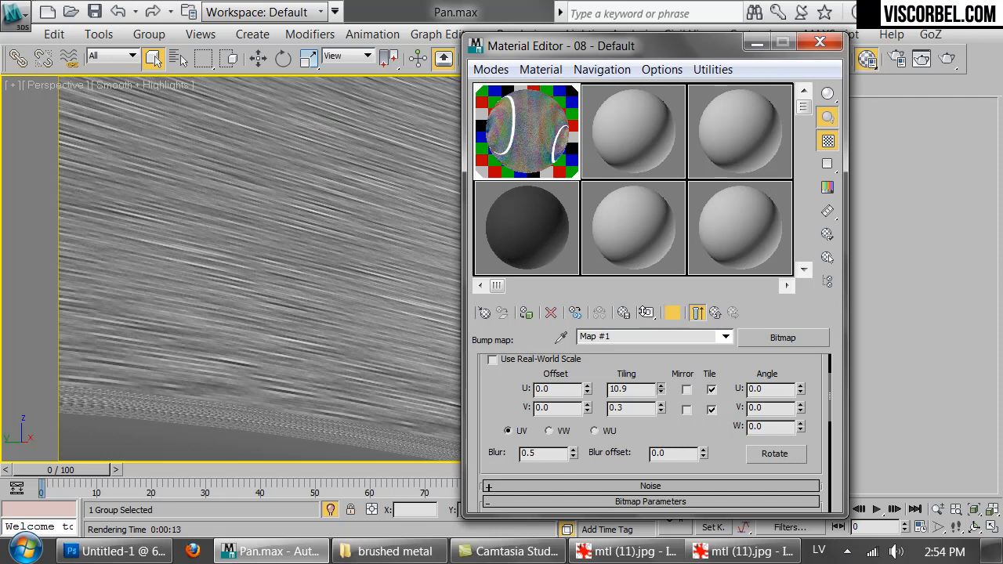
scroll(286, 236, "down", 10)
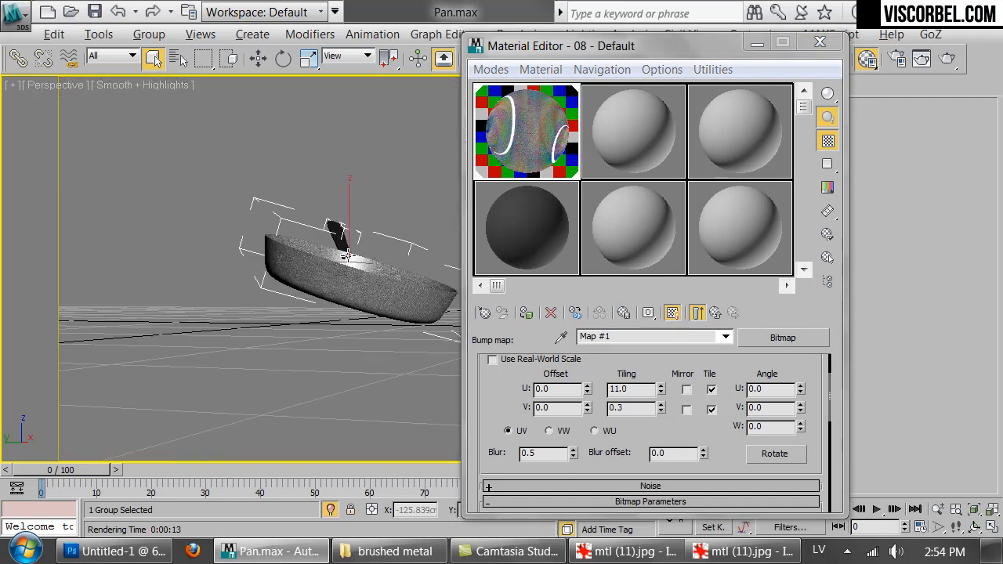
scroll(290, 298, "up", 10)
scroll(306, 294, "down", 3)
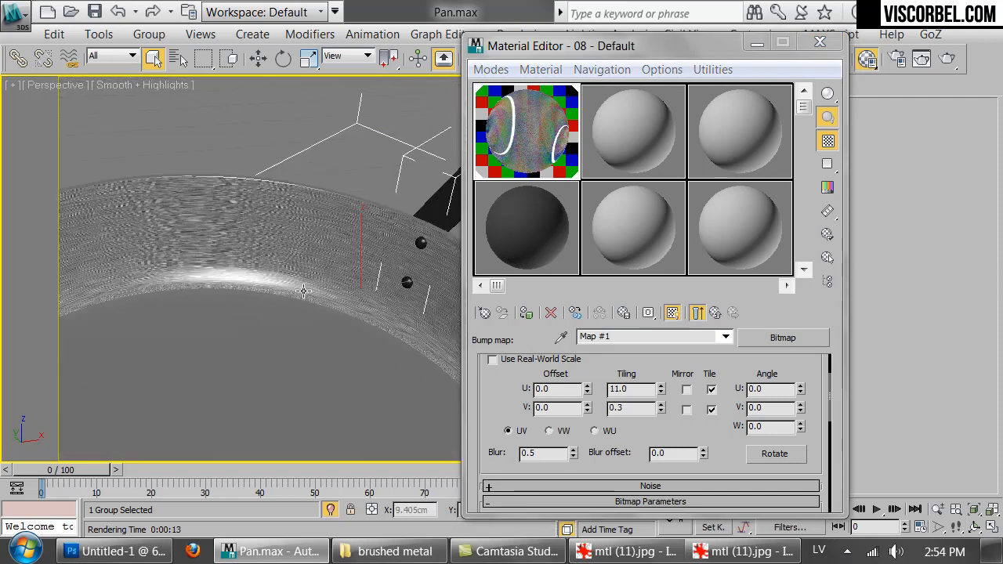
right_click(349, 265)
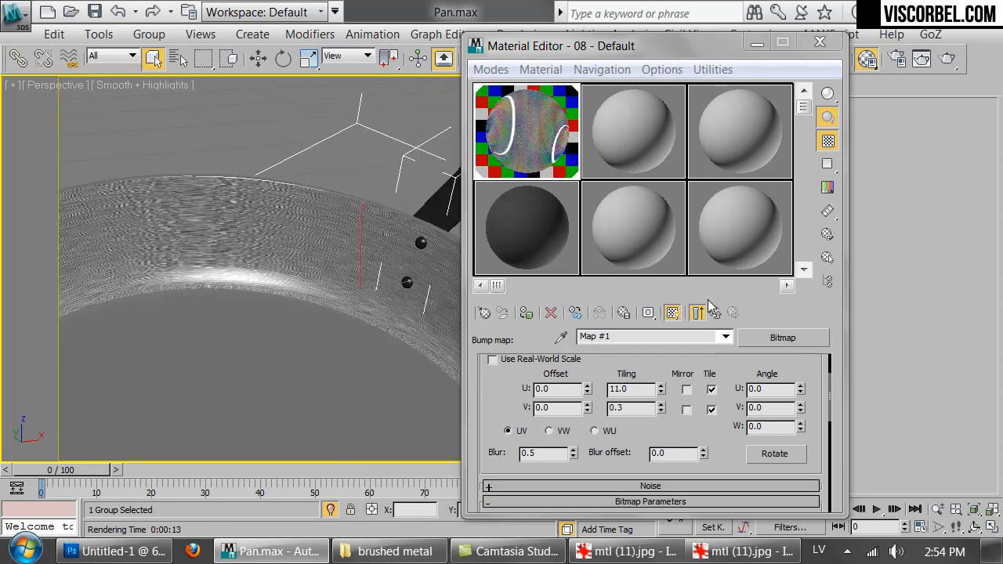
- Open the noise_radial.png bump map of the ID 1 sub-material and show it in the viewport
left_click(720, 313)
left_click(718, 313)
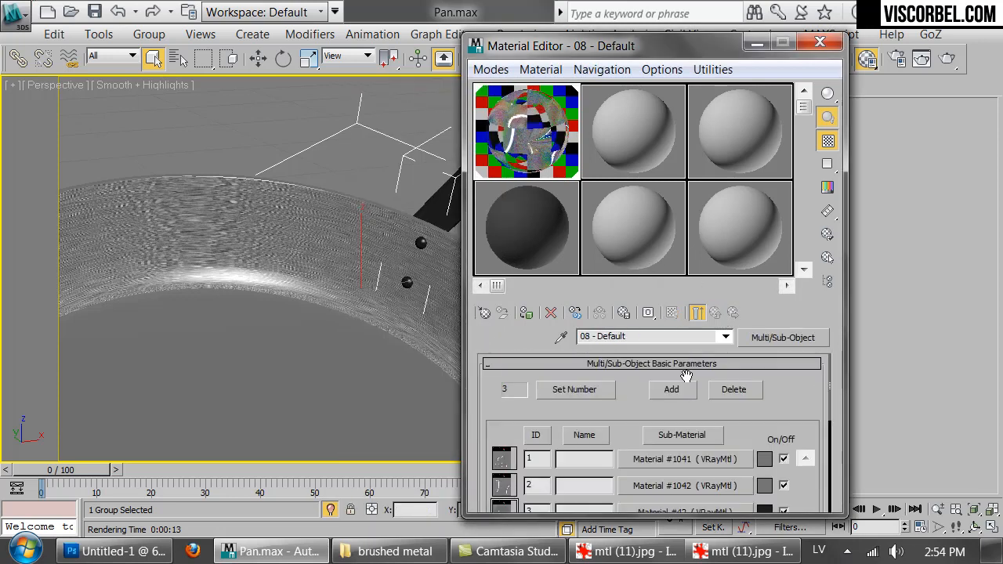
left_click(663, 461)
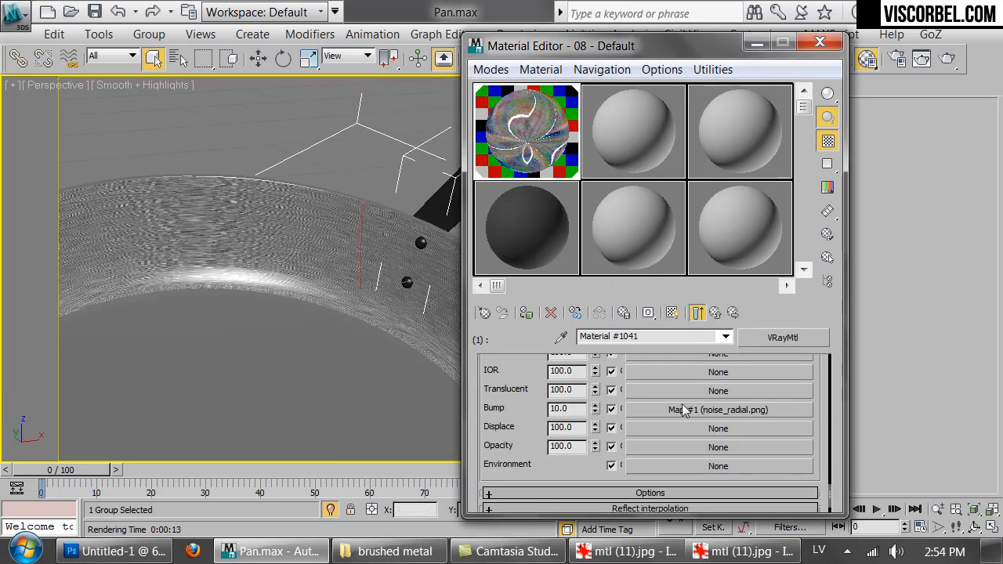
left_click_drag(498, 383, 570, 489)
left_click(714, 429)
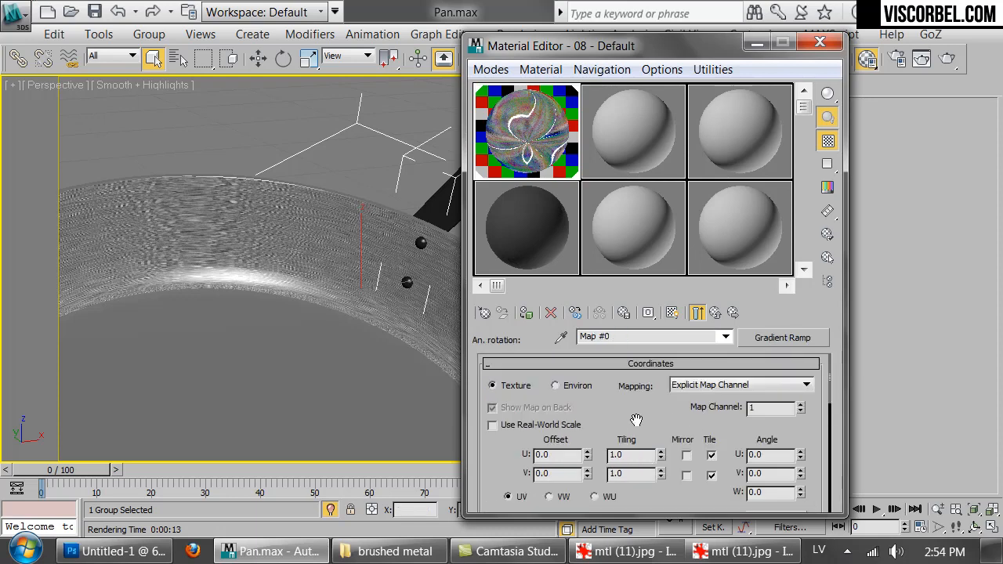
left_click(715, 312)
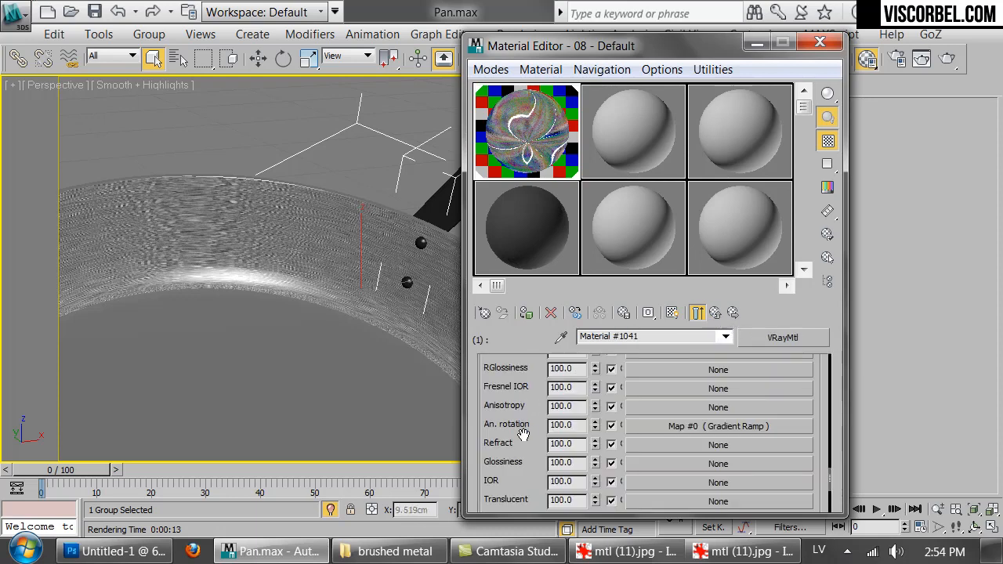
left_click_drag(564, 413, 564, 276)
left_click(689, 374)
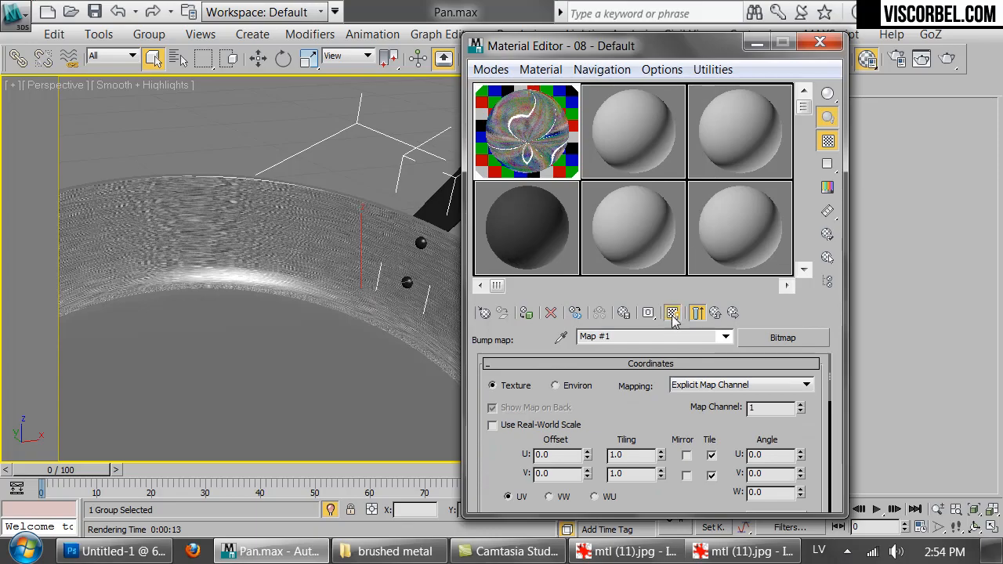
- Examine the radial streaks on the pan's base and the straight streaks on its wall up close in the Perspective view
middle_click_drag(334, 365, 276, 376)
scroll(403, 190, "up", 3)
scroll(390, 212, "up", 2)
scroll(352, 295, "down", 5)
left_click_drag(348, 253, 345, 199, "alt")
scroll(342, 195, "up", 4)
middle_click_drag(342, 196, 244, 212)
scroll(243, 212, "down", 5)
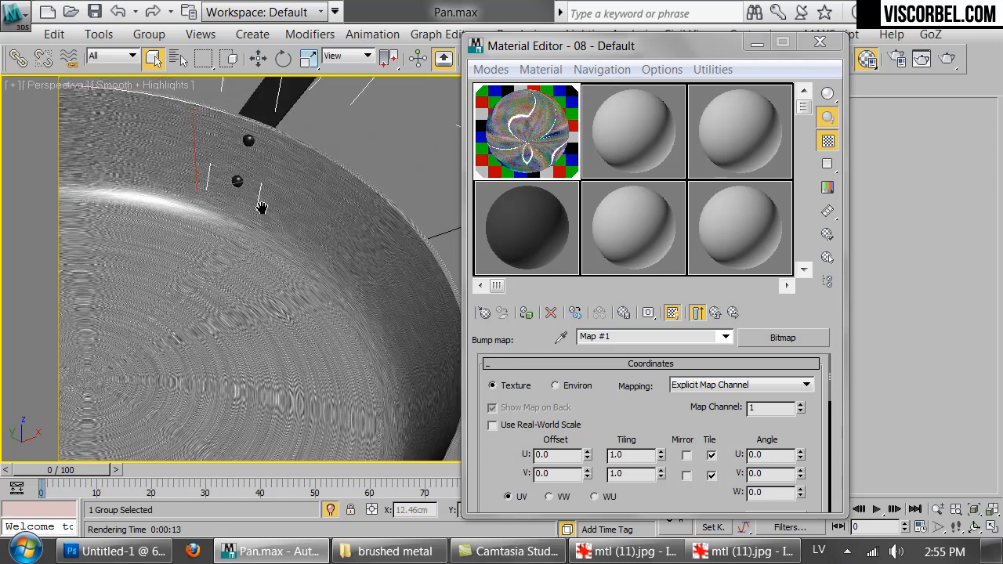
- Return to the VRayPhysicalCamera001 view and unhide all scene objects
key("c")
right_click(367, 181)
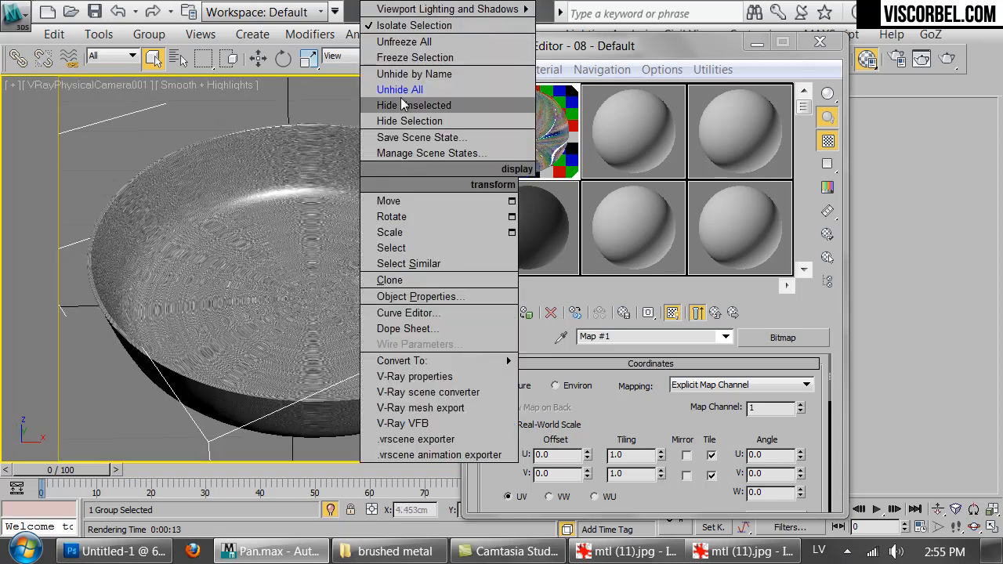
left_click(398, 101)
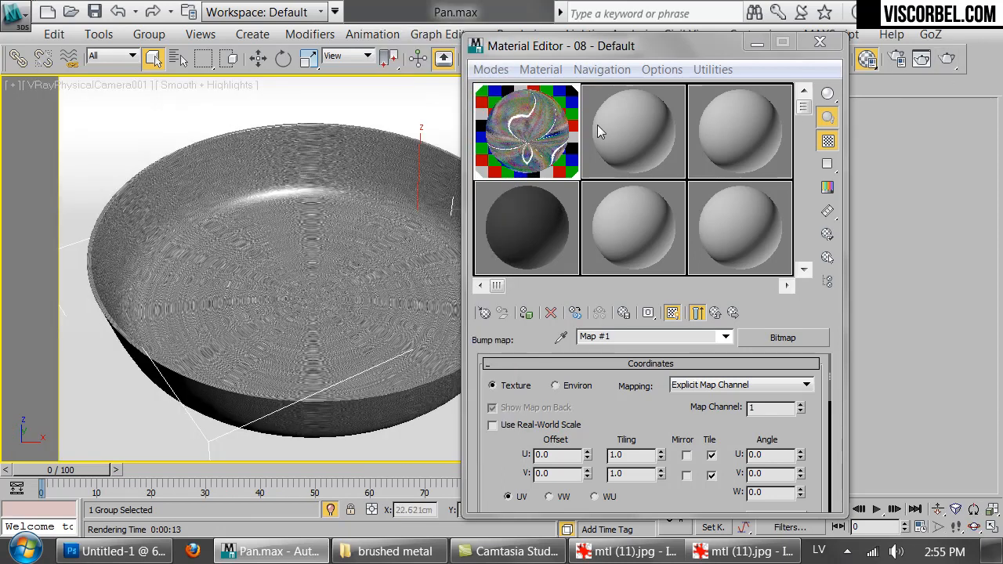
- Go back to the Multi/Sub-Object material and open its ID 2 sub-material
left_click(715, 313)
left_click(715, 314)
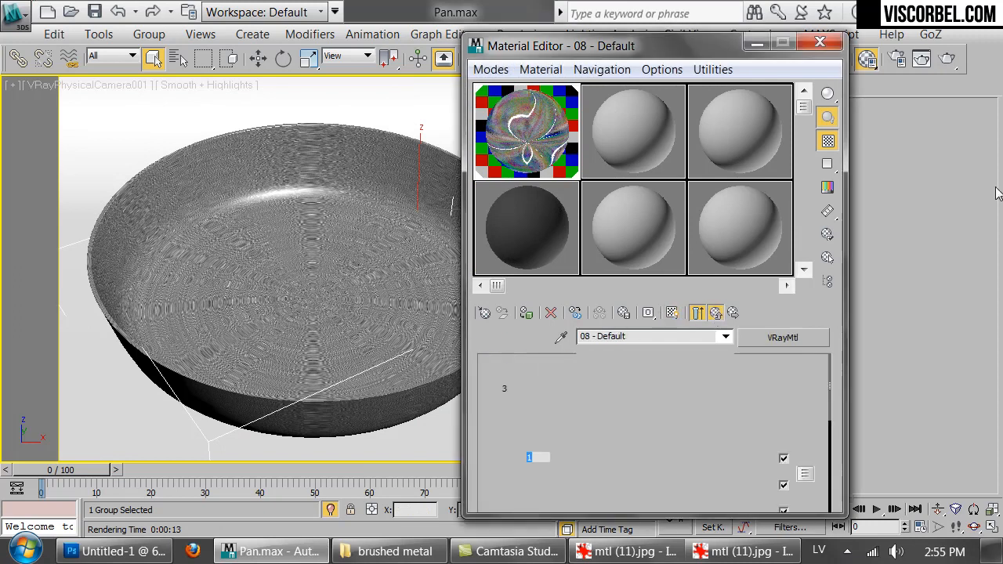
left_click(682, 486)
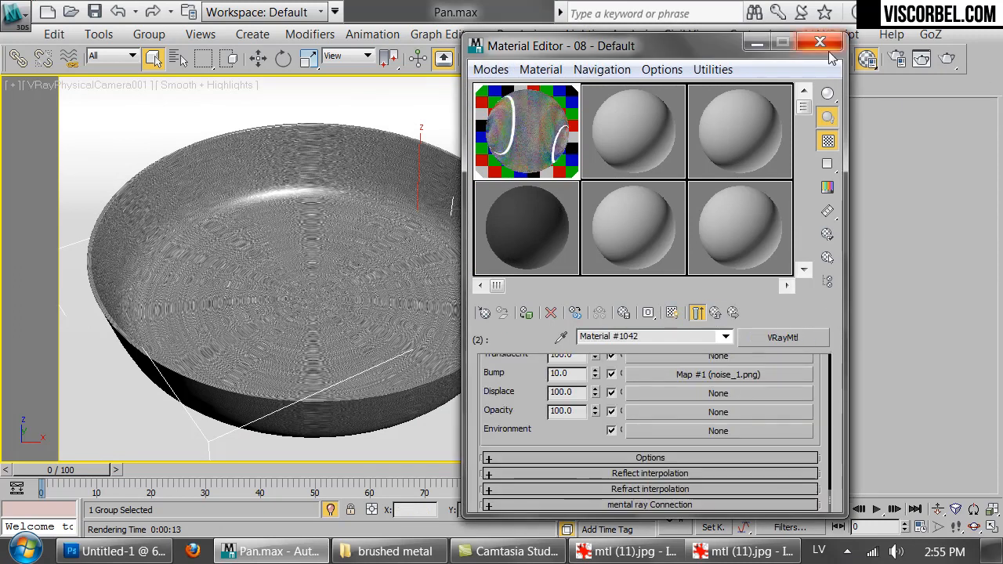
- Render the camera view with V-Ray, move the frame buffer clear of the Material Editor's samples, and start the render again
left_click(947, 58)
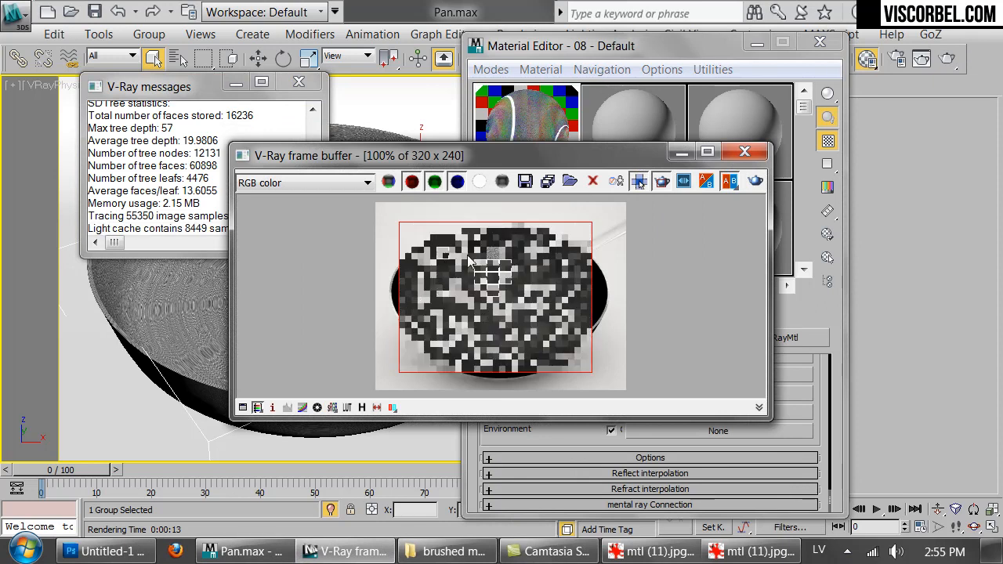
left_click_drag(578, 163, 471, 303)
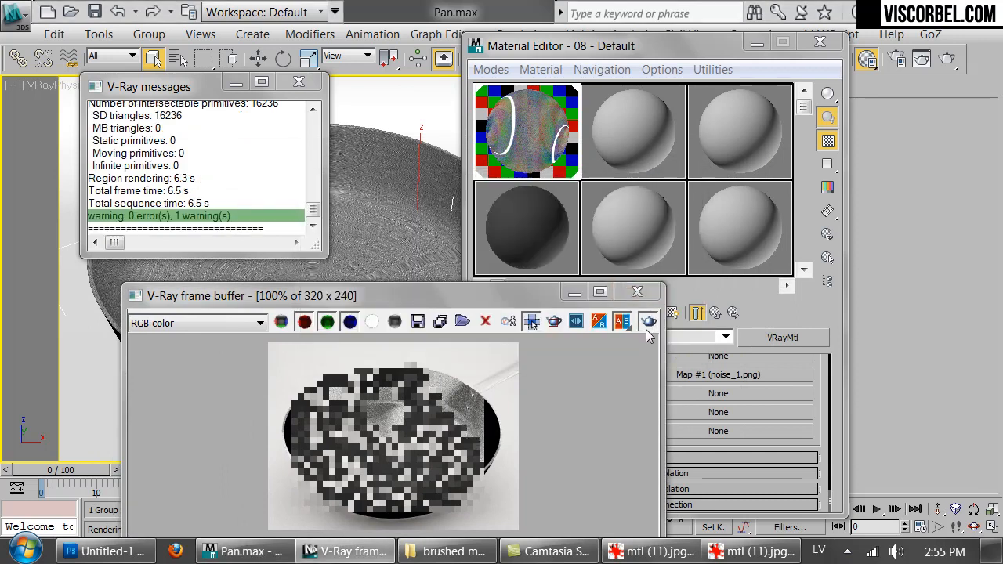
left_click(647, 321)
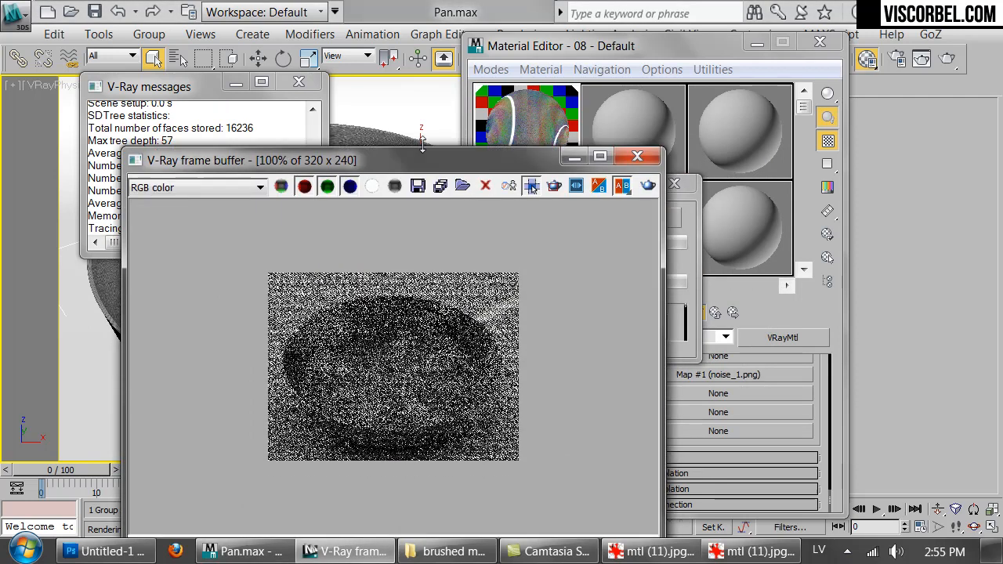